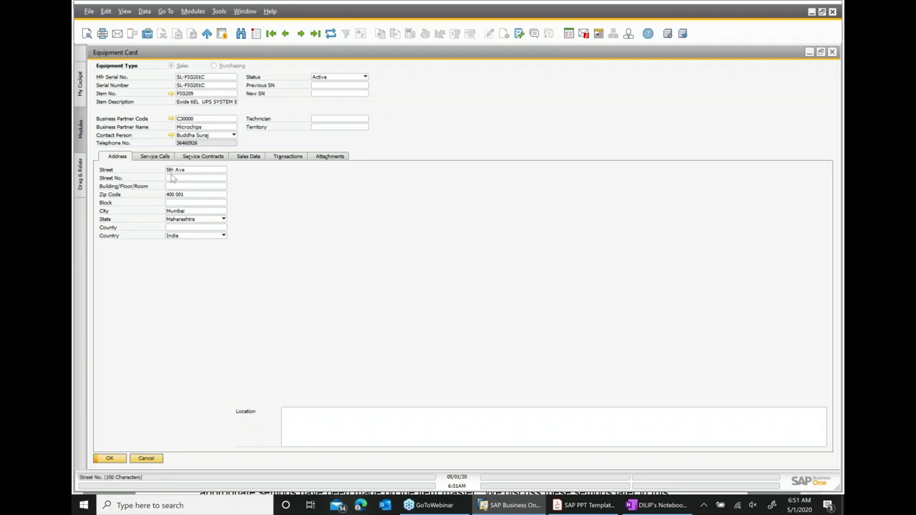
Review the service calls, service contracts, sales data and transactions on the Microchips equipment card for item FIG209, and close the card.
click(152, 157)
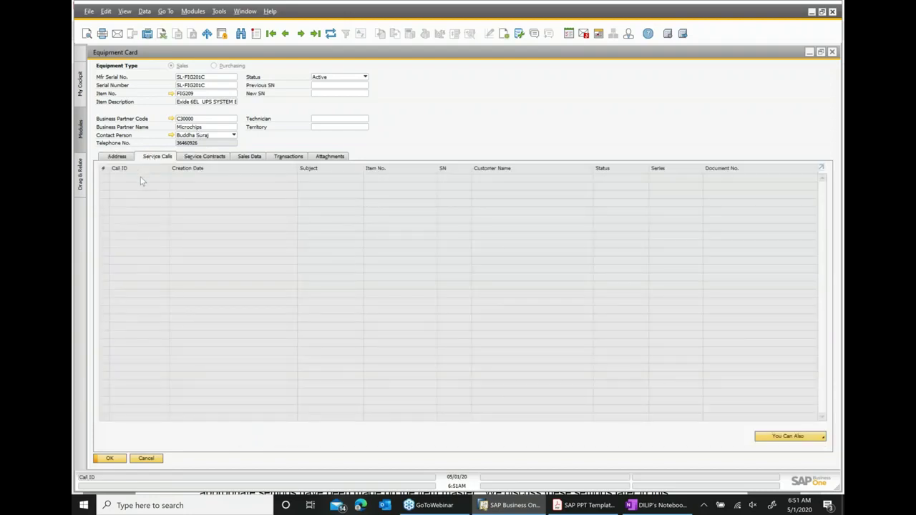
click(216, 157)
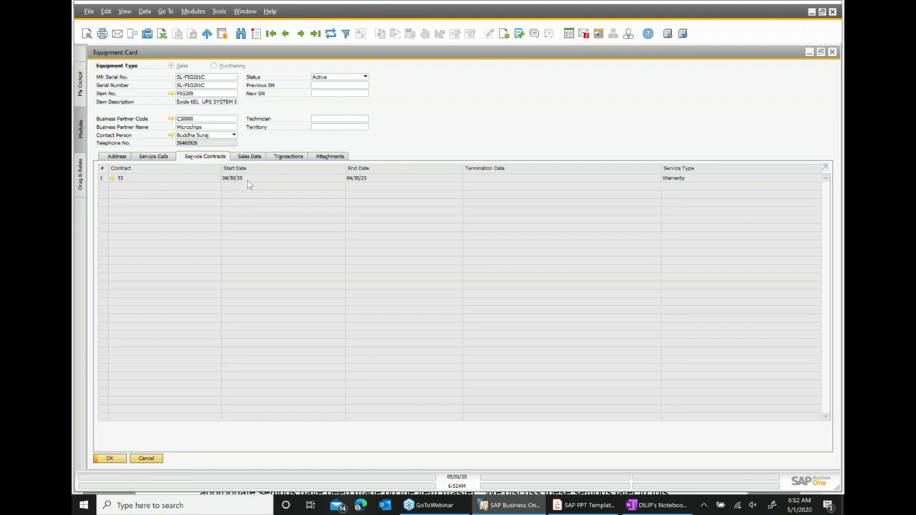
click(246, 157)
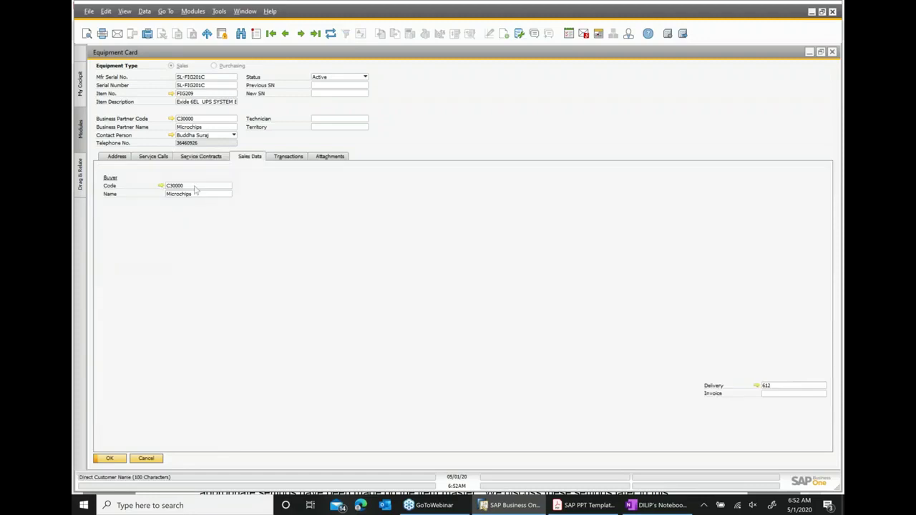
click(276, 157)
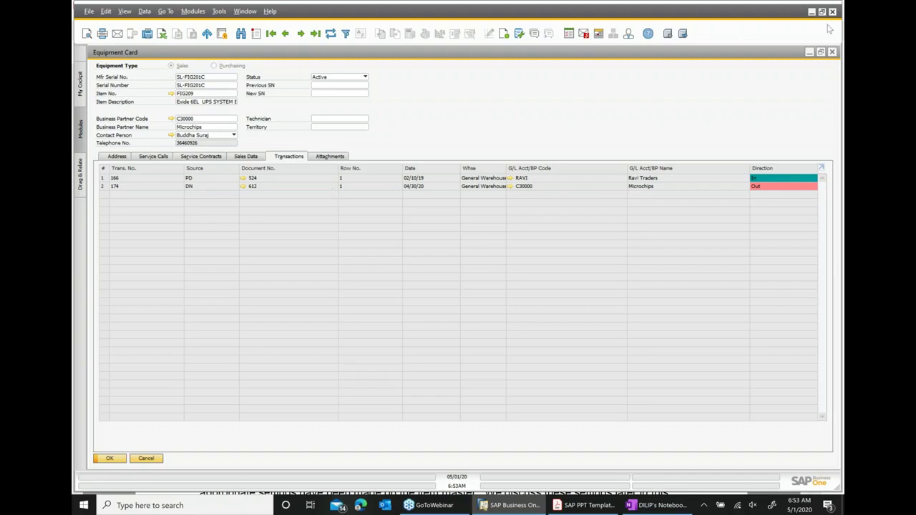
click(834, 55)
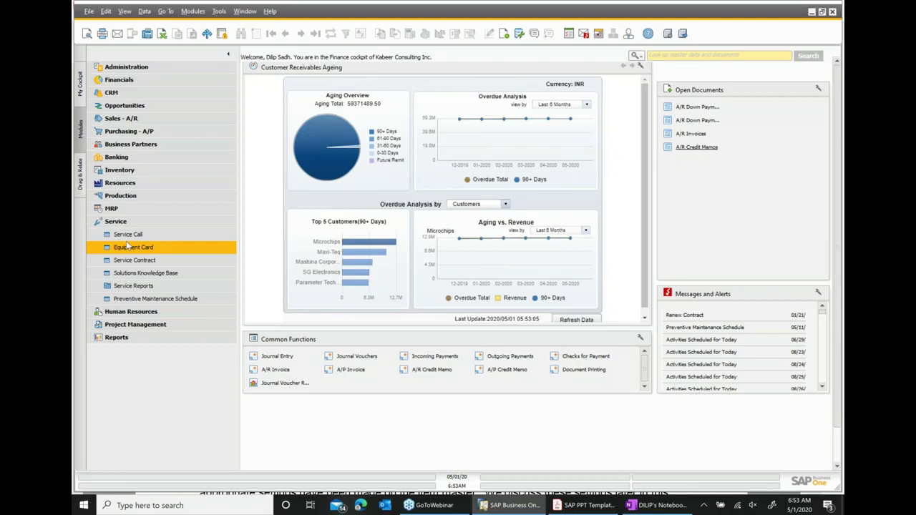
Reopen the equipment card at its last record for a brief check, and switch to the training slides in Acrobat Reader.
click(127, 247)
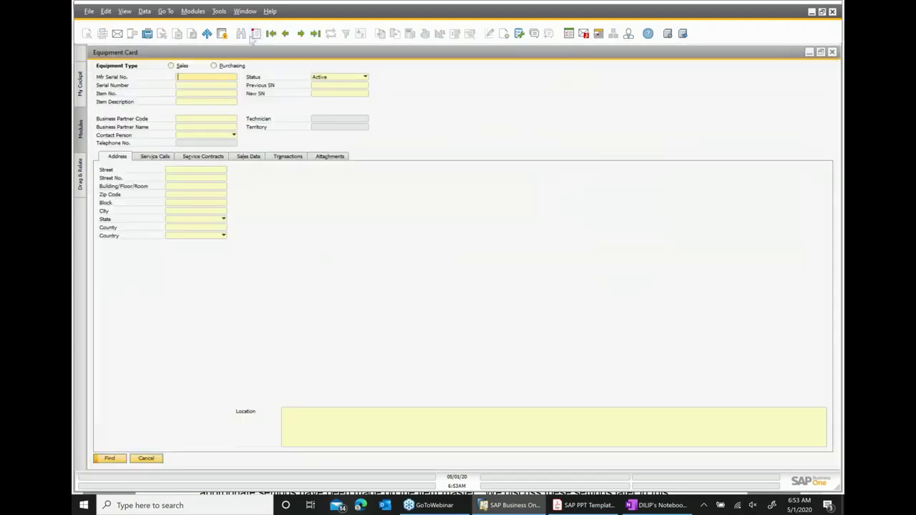
click(301, 33)
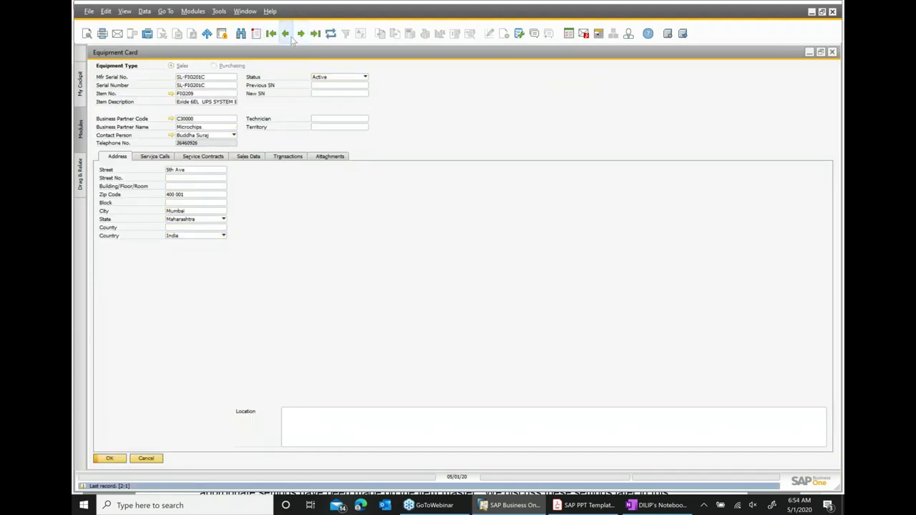
click(832, 52)
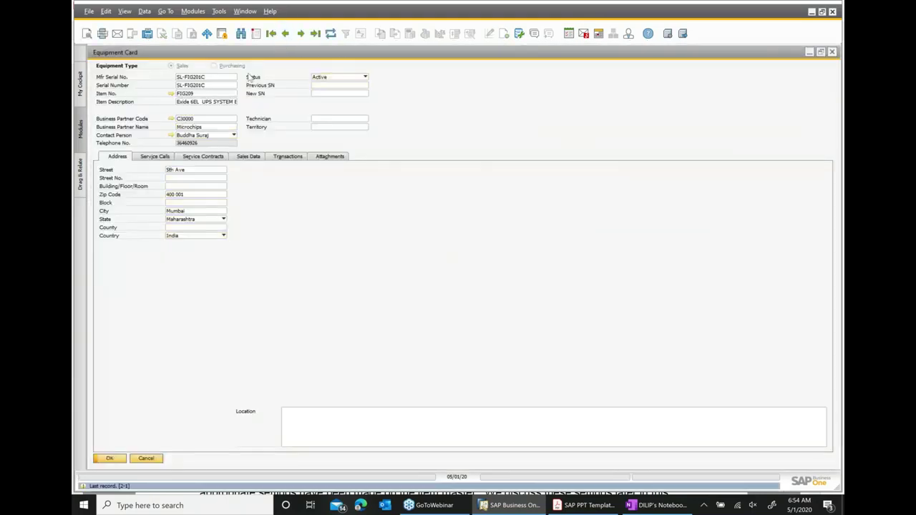
click(591, 507)
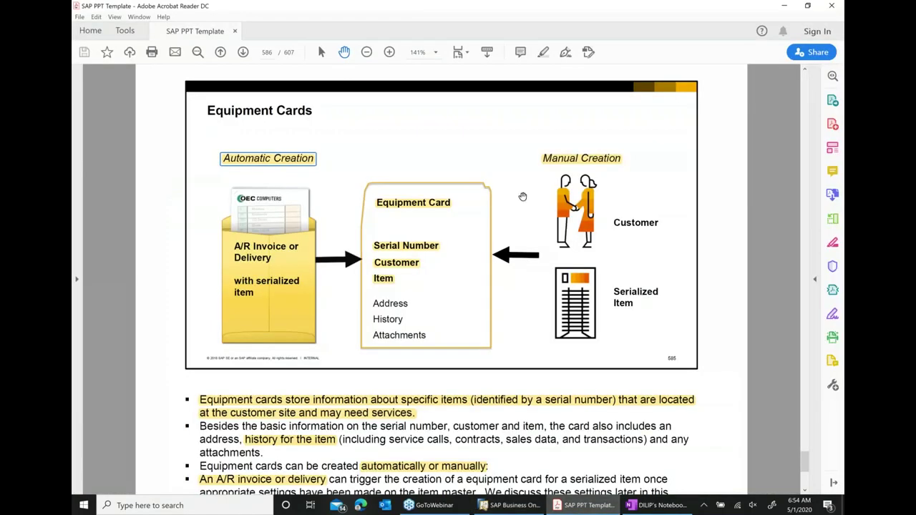
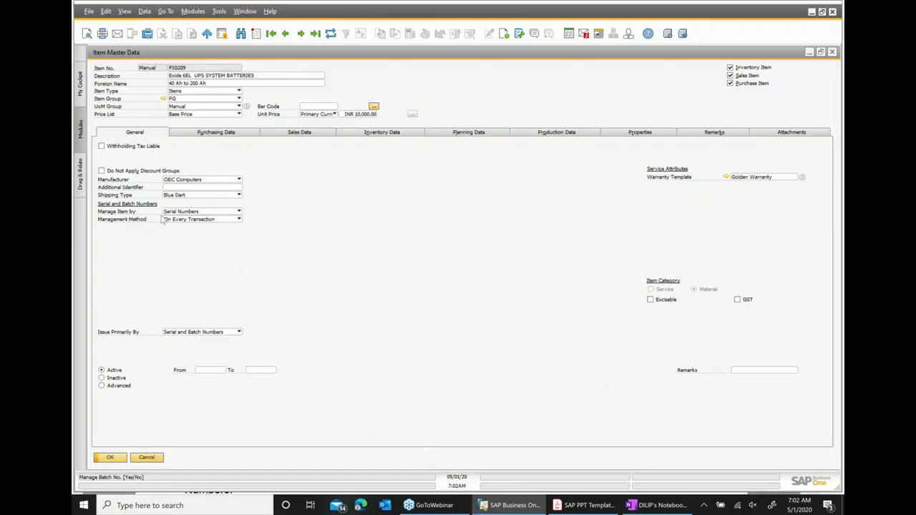
Check the Manage Item by and Management Method options of item FIG209, keeping On Every Transaction, and minimize the item record.
click(238, 213)
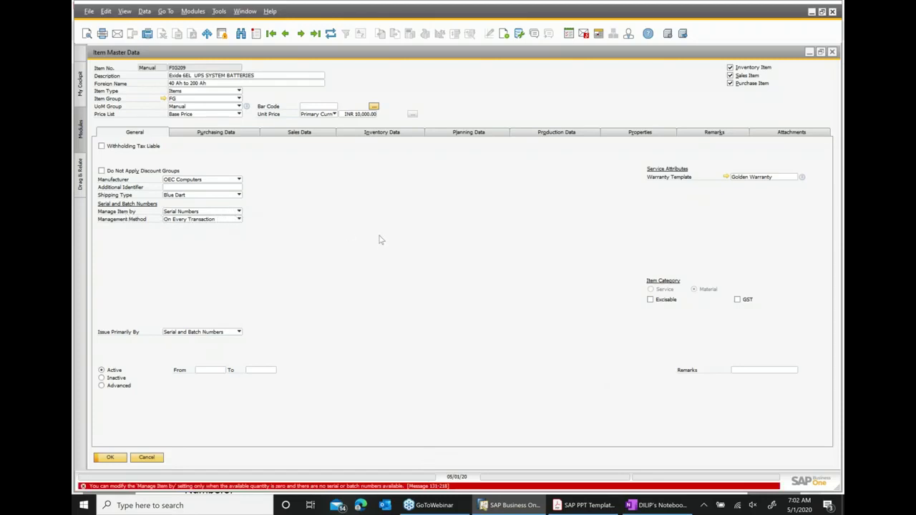
click(238, 219)
click(190, 228)
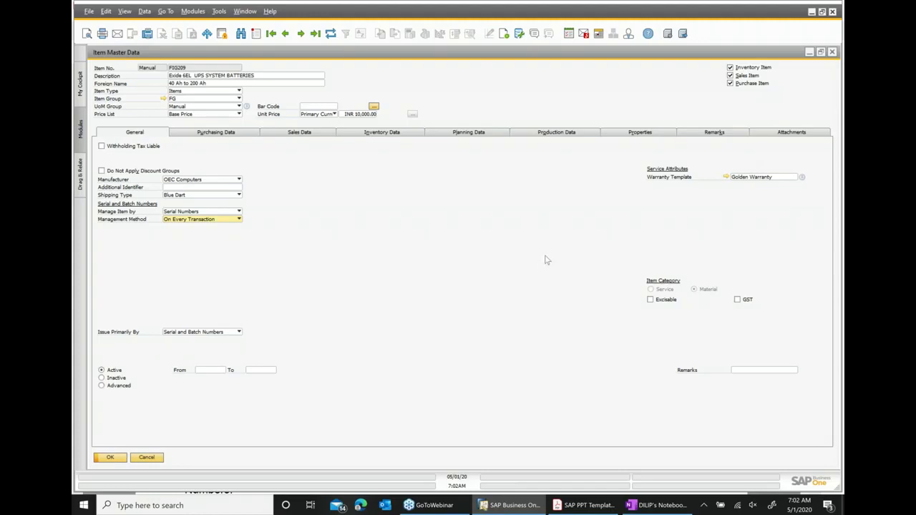
click(809, 52)
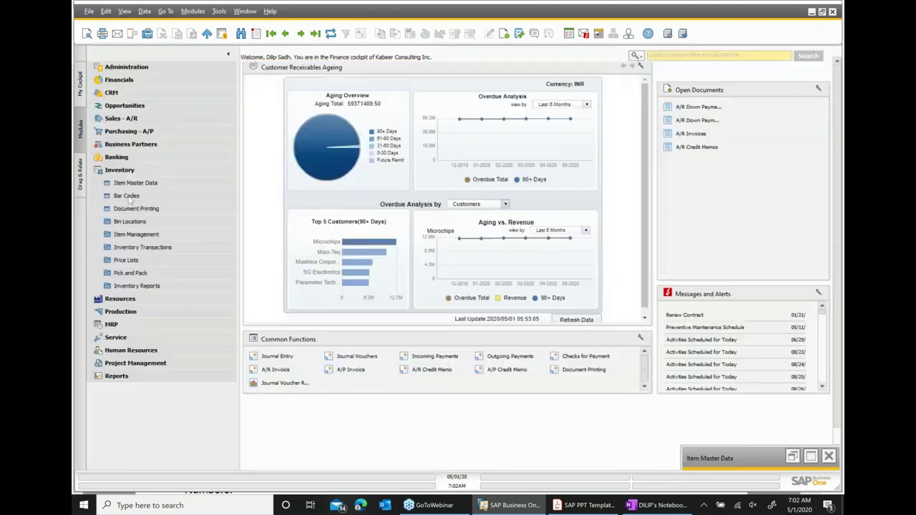
Examine the general details and the Items list of the most recent service contract, and minimize its window.
click(125, 171)
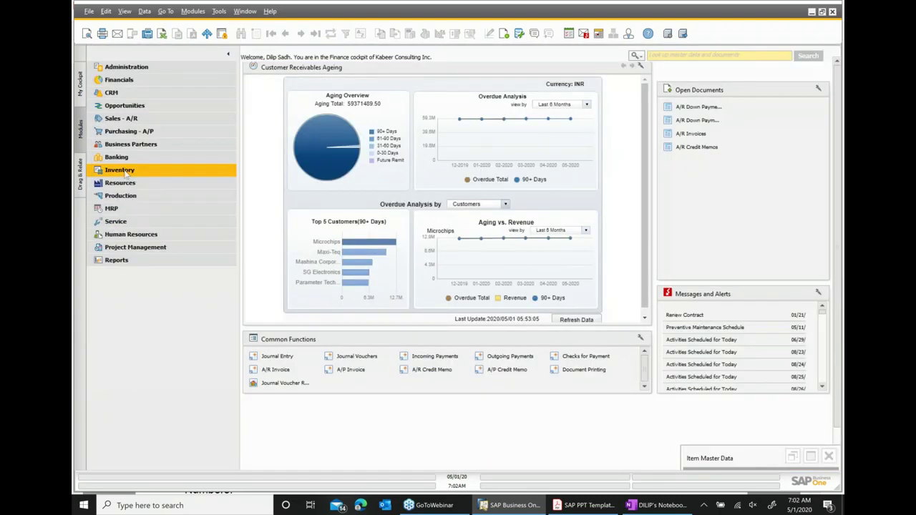
click(127, 223)
click(135, 259)
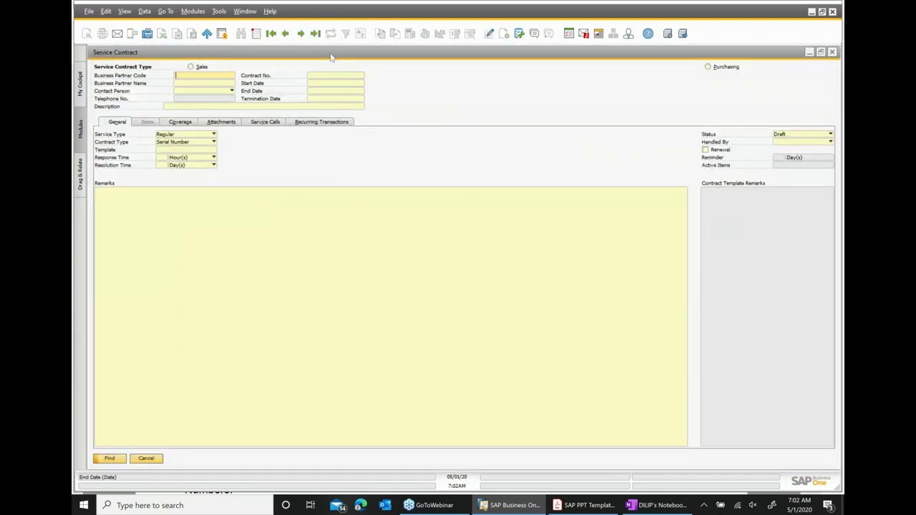
click(285, 33)
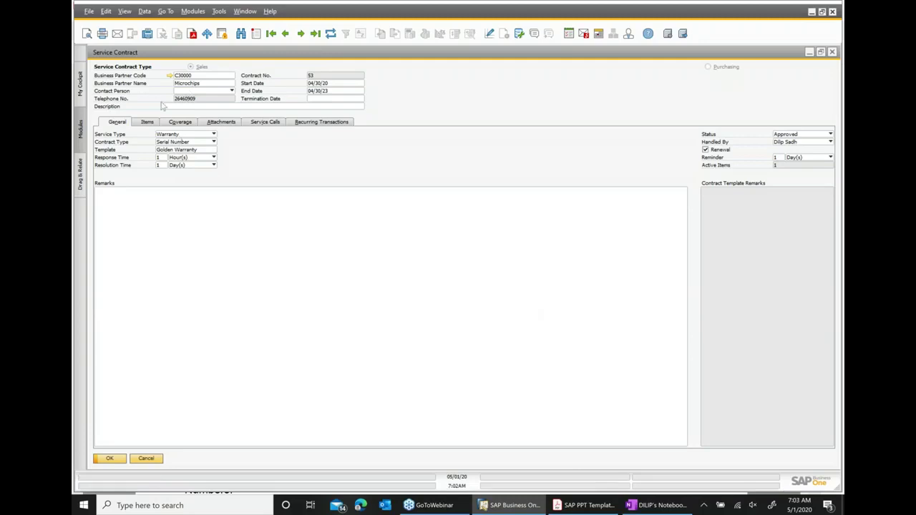
click(154, 123)
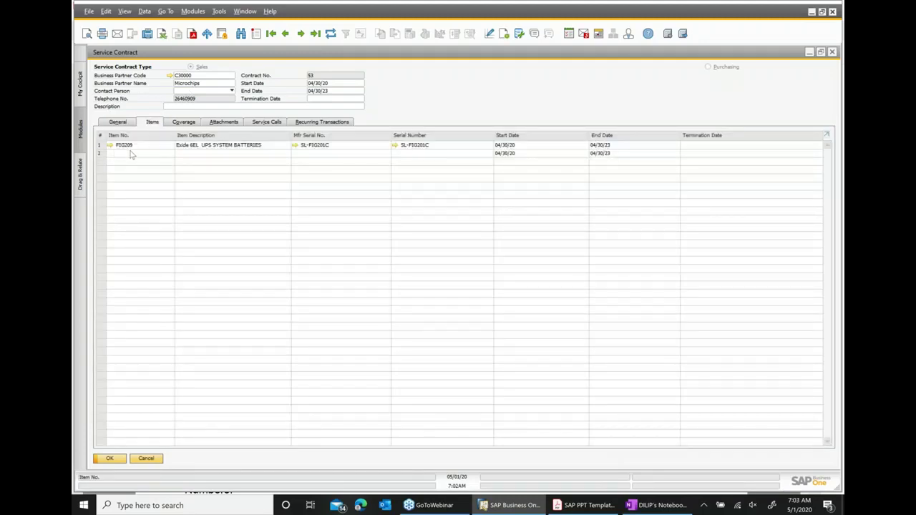
click(117, 125)
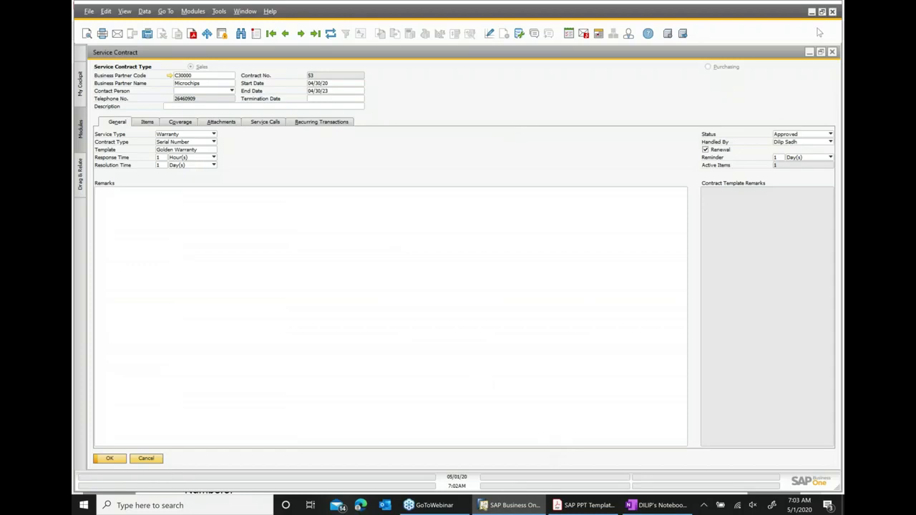
click(810, 53)
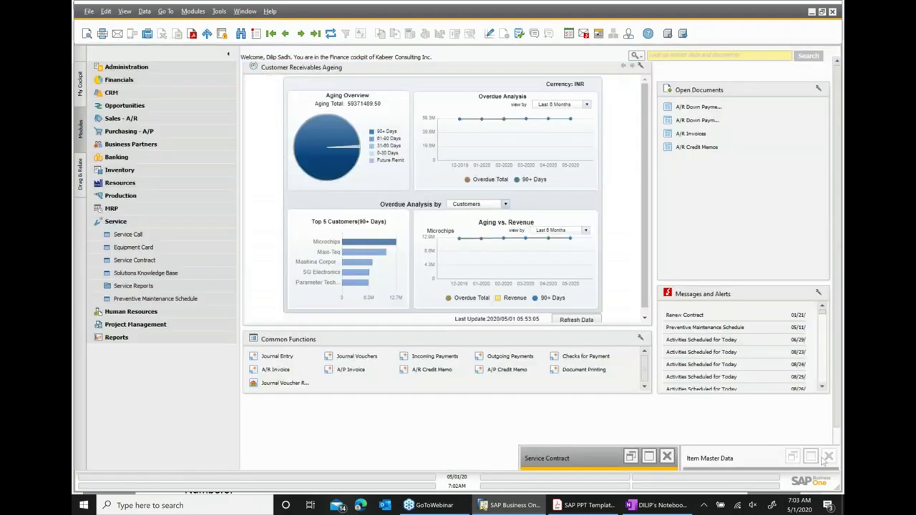
Restore the item master record, and switch to Acrobat Reader to view the Service Process slide.
click(817, 457)
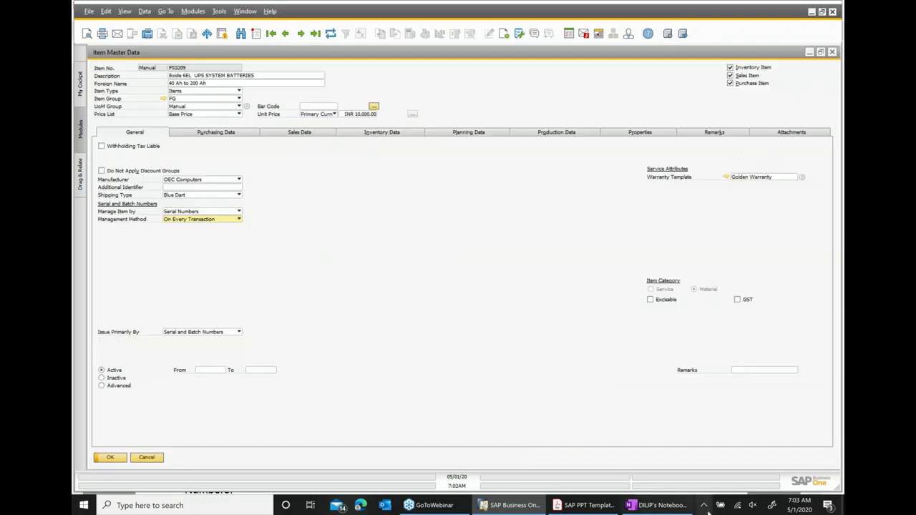
click(588, 505)
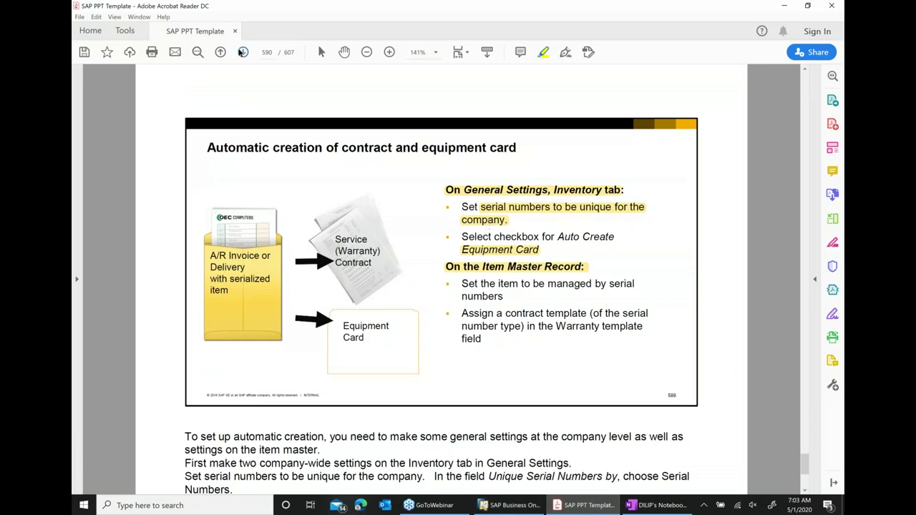
click(243, 52)
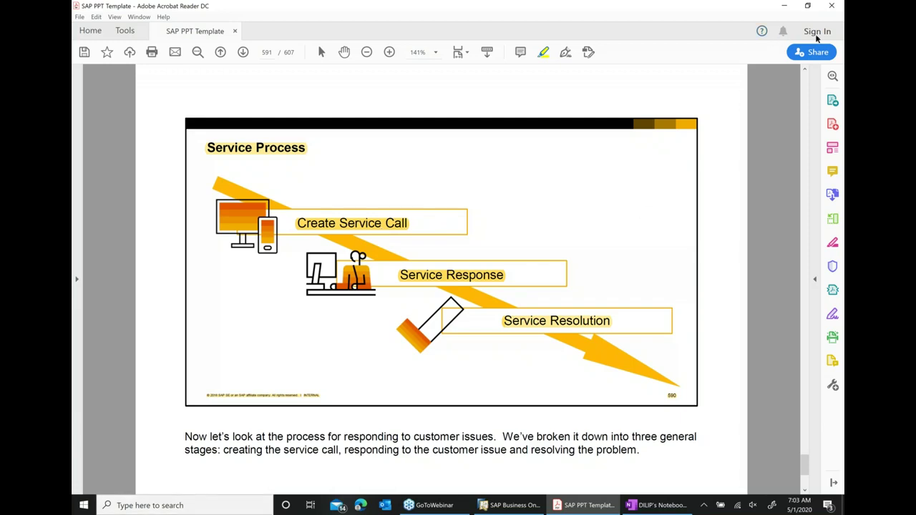
Switch back to SAP Business One and close the item master and service contract windows.
key(alt+Tab)
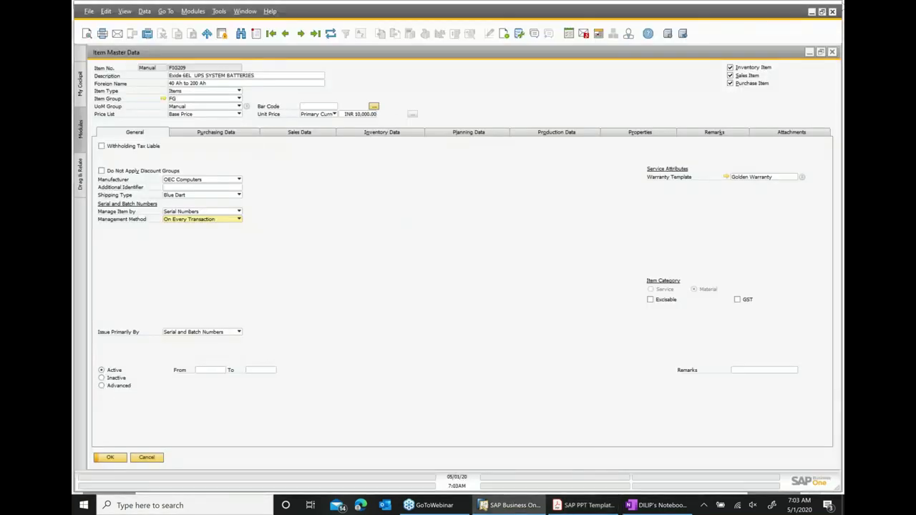
click(832, 53)
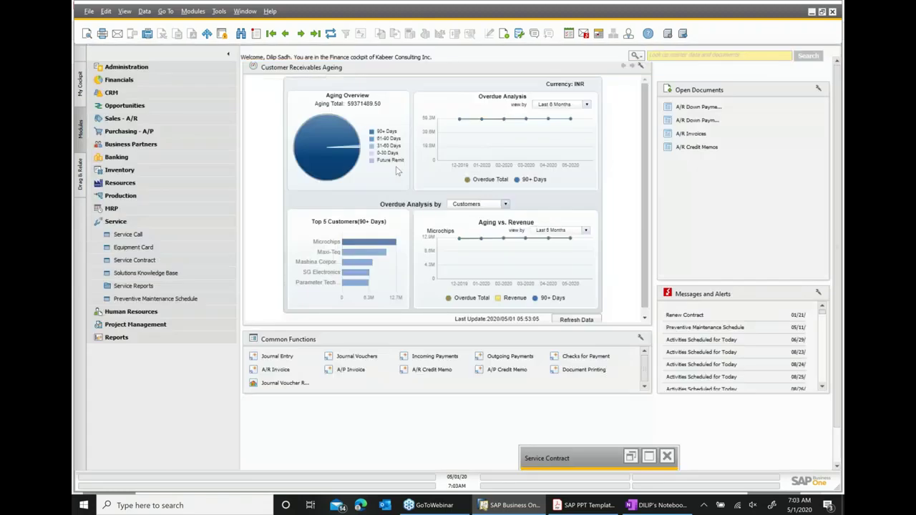
click(649, 456)
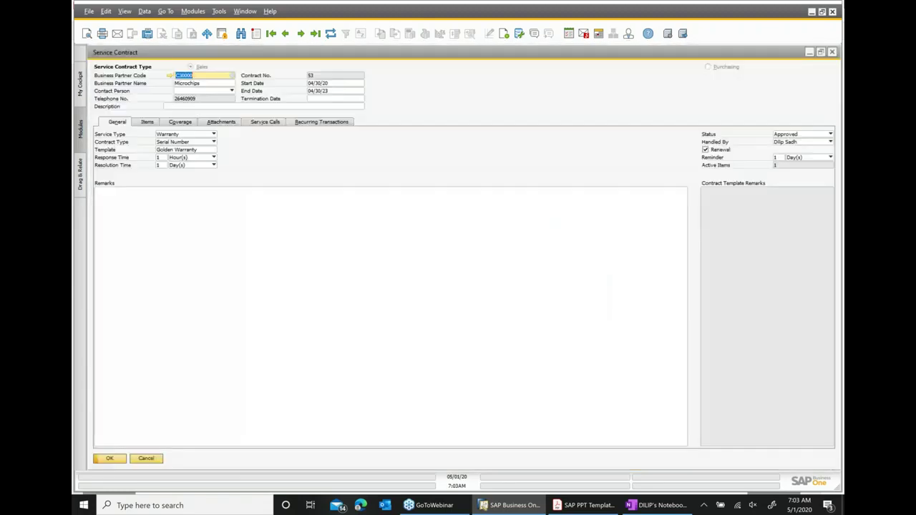
click(832, 53)
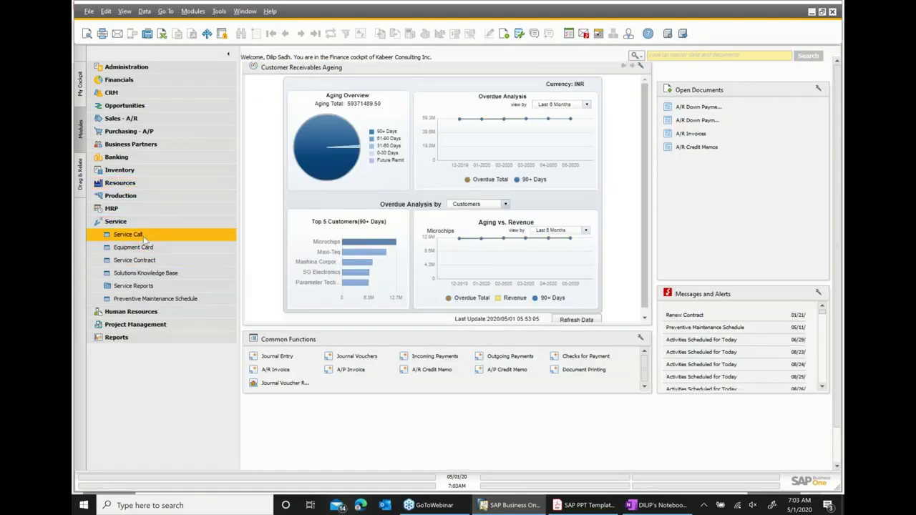
Start a new sales service call and choose Microchips as its business partner.
click(145, 239)
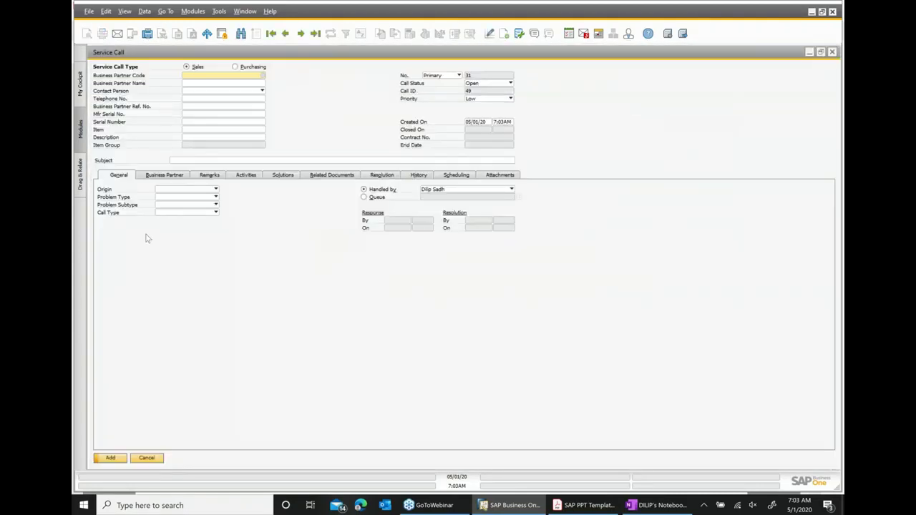
click(264, 76)
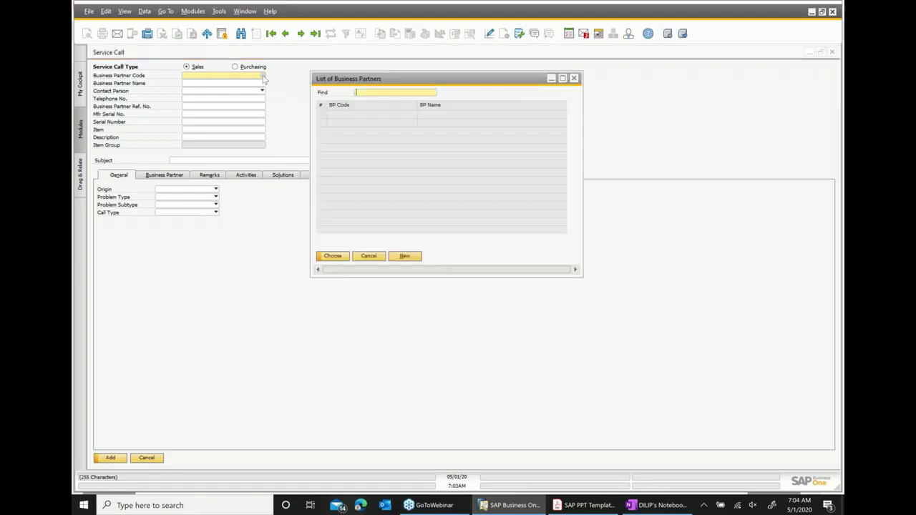
double_click(432, 148)
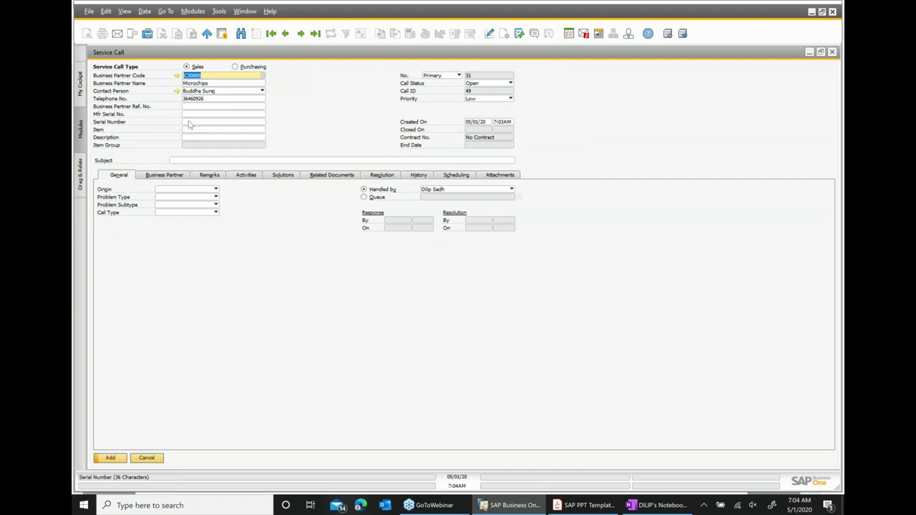
Set the service call's item to FIG209, Exide 6EL UPS SYSTEM BATTERIES.
click(190, 123)
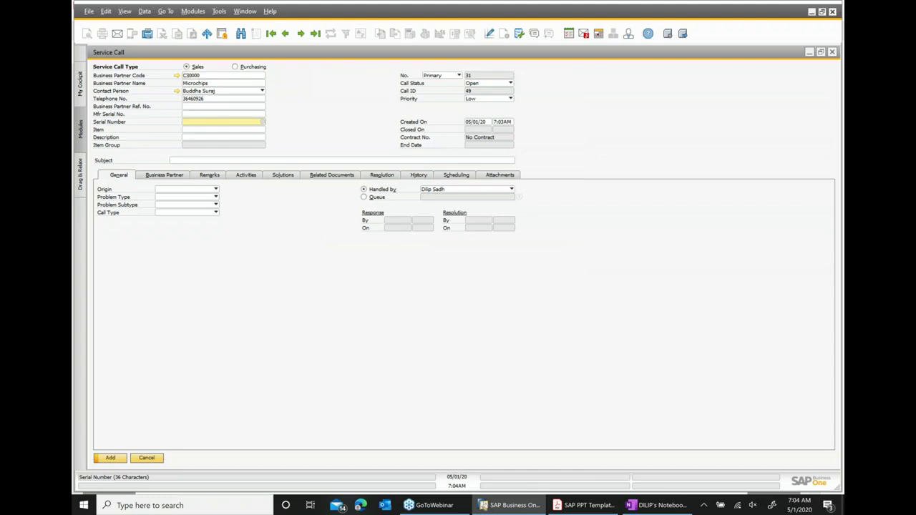
click(193, 133)
click(262, 131)
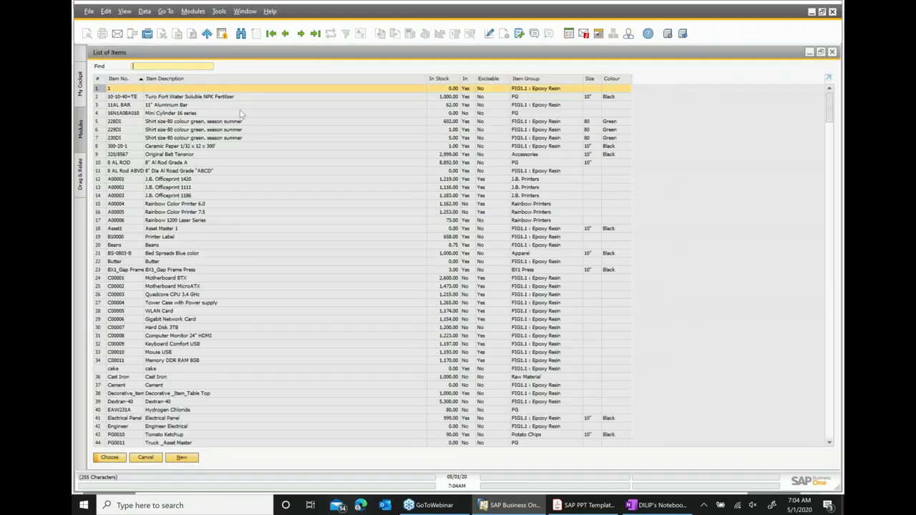
text(fig209)
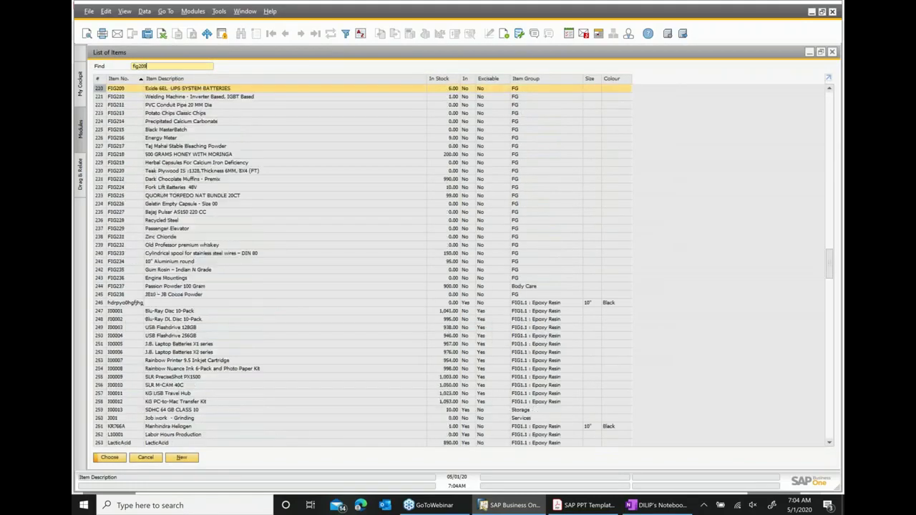
double_click(217, 90)
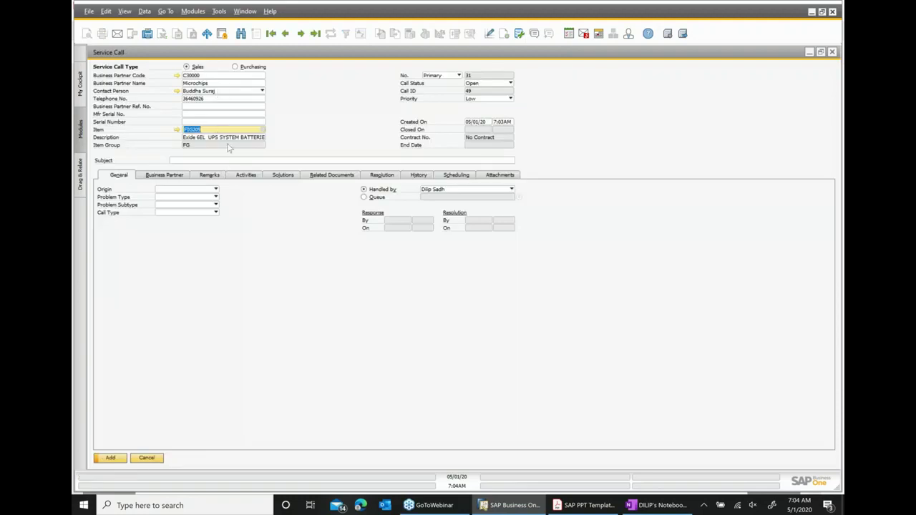
Set the service call's serial number to SL-FIG201C from the customer's equipment cards.
click(228, 122)
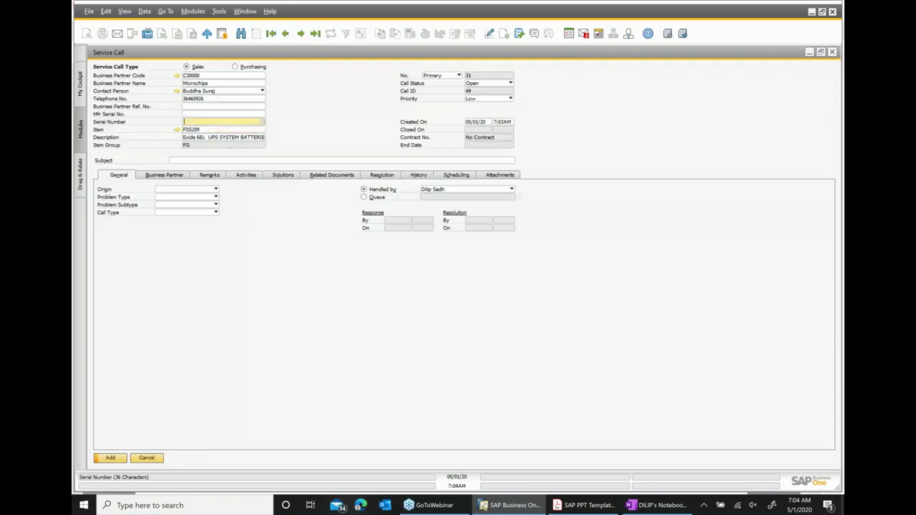
key(Tab)
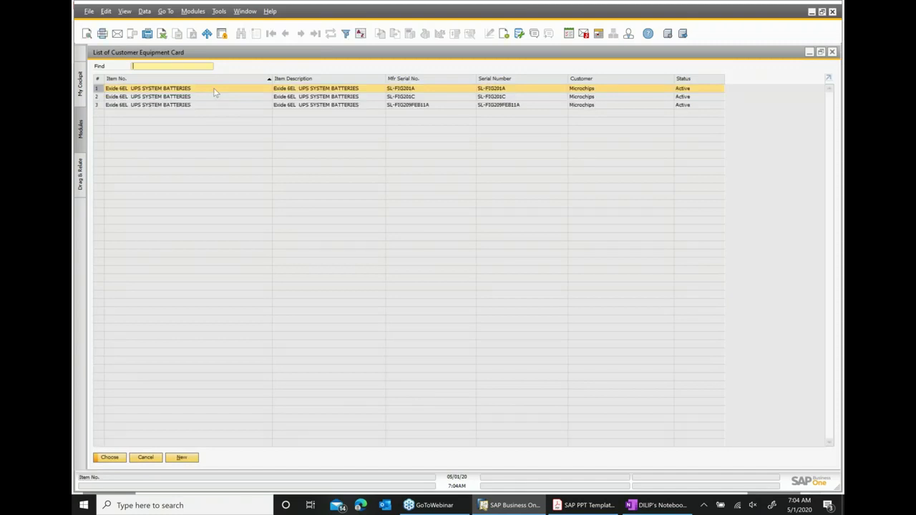
double_click(157, 97)
click(350, 265)
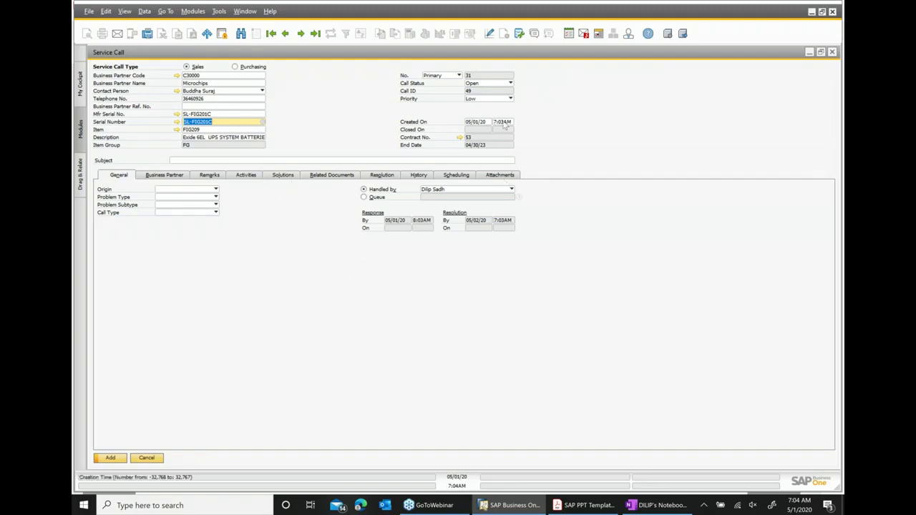
Set the call's origin to Telephone No., problem type to Heating and problem subtype to Elect Cable burning.
click(216, 190)
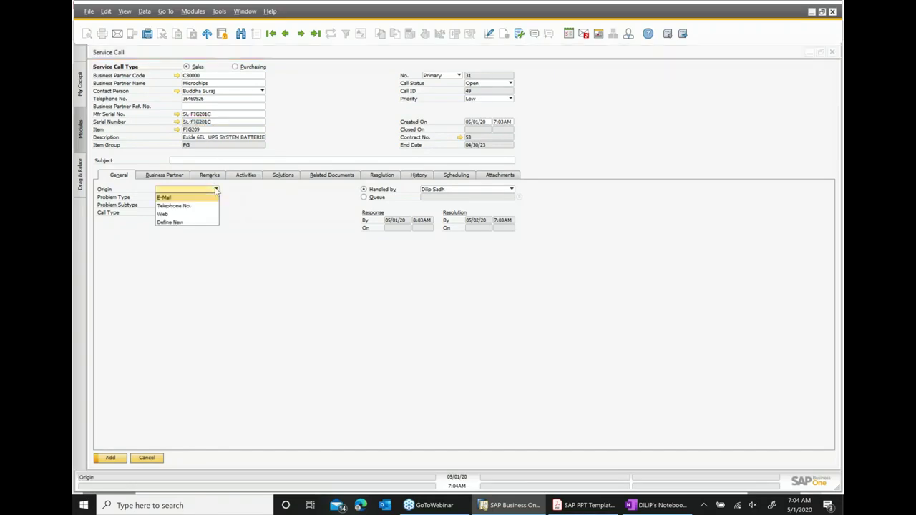
click(187, 206)
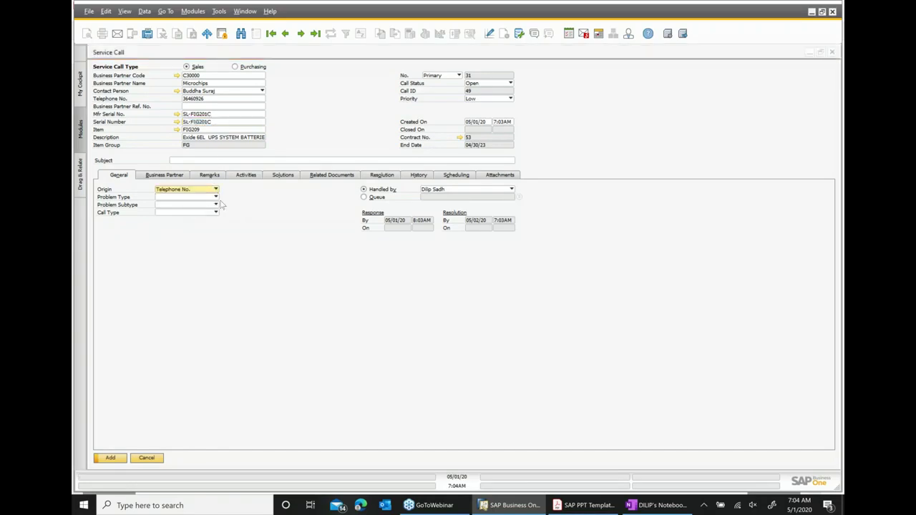
click(215, 197)
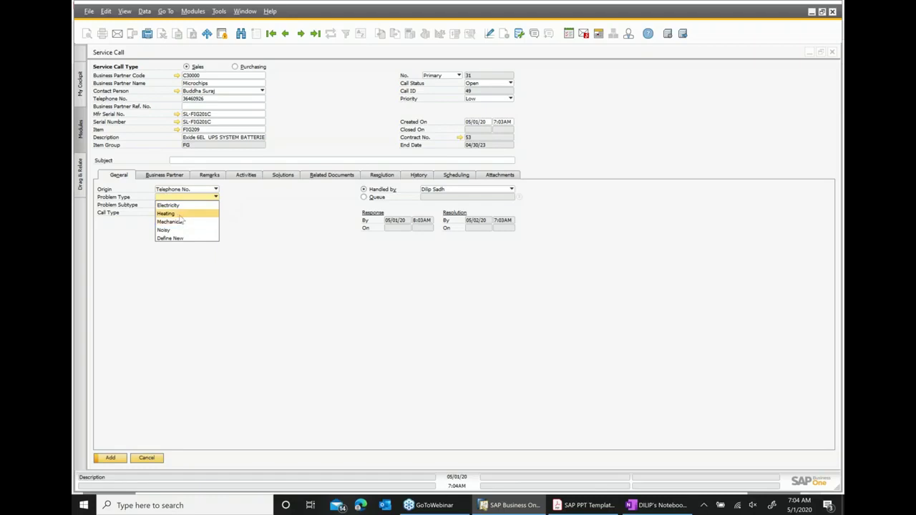
click(181, 214)
click(216, 205)
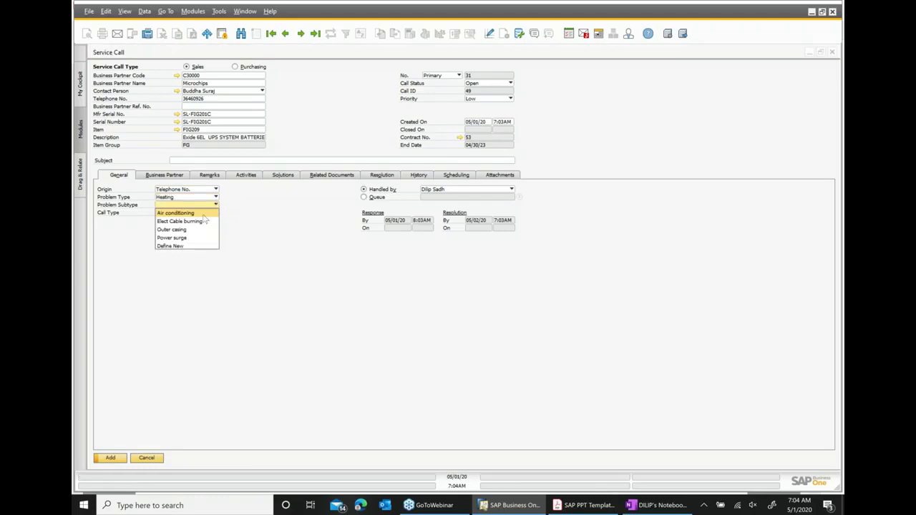
click(199, 222)
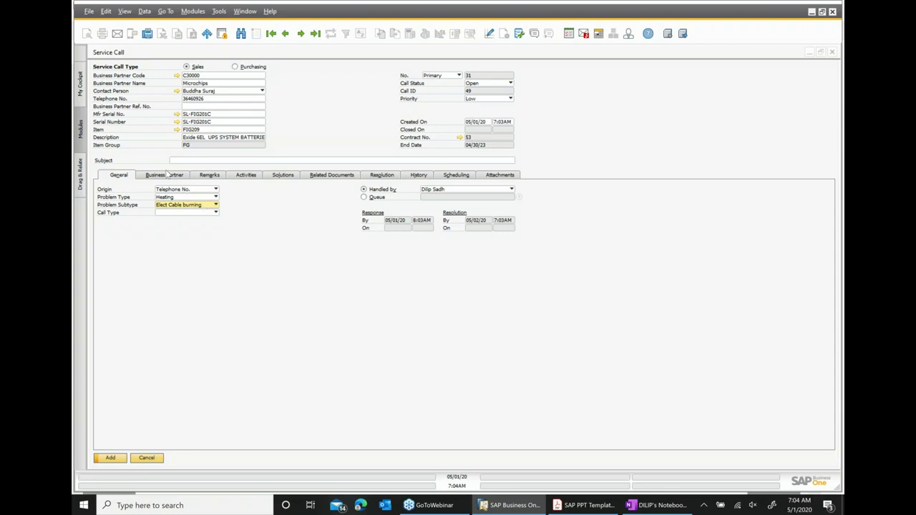
Look through the service call's business partner, remarks, activities and solutions details.
click(165, 175)
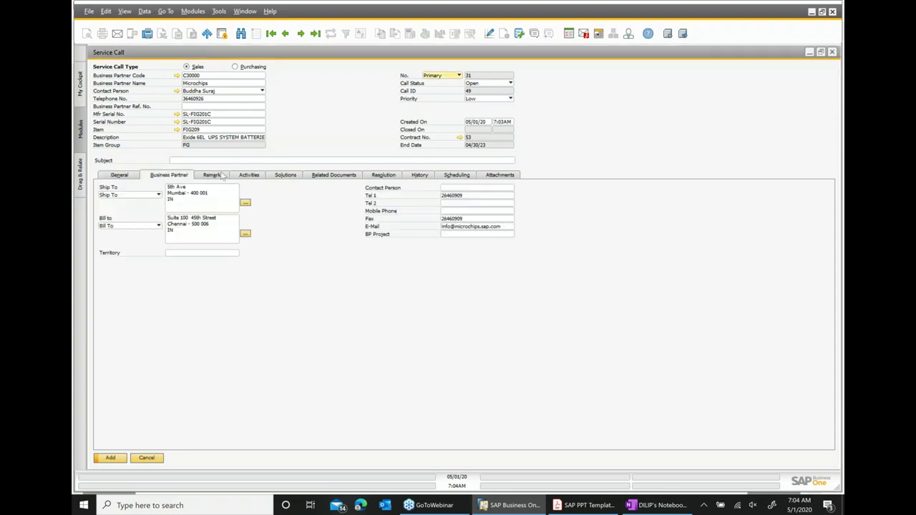
click(214, 175)
click(250, 175)
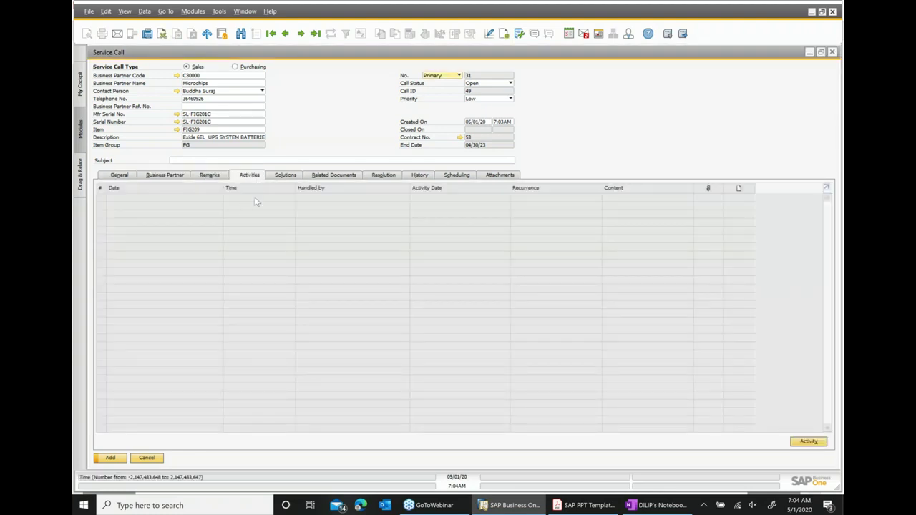
click(289, 178)
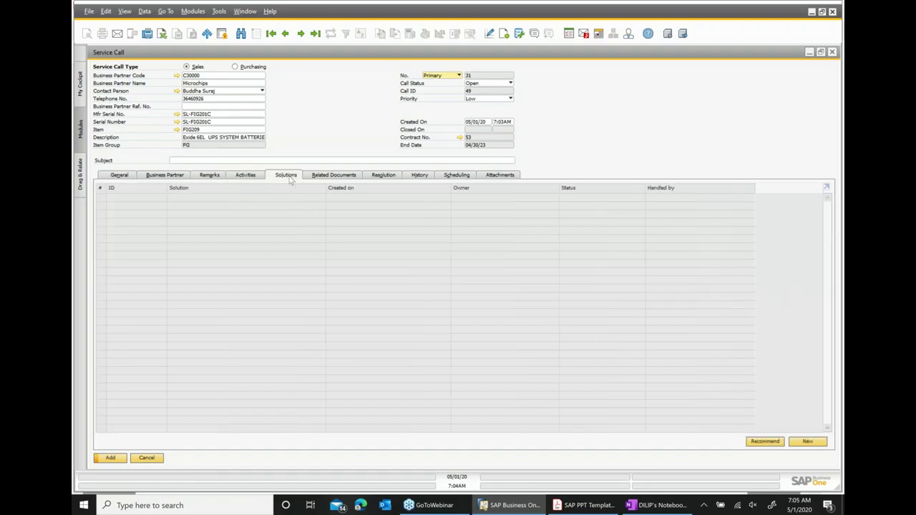
click(807, 442)
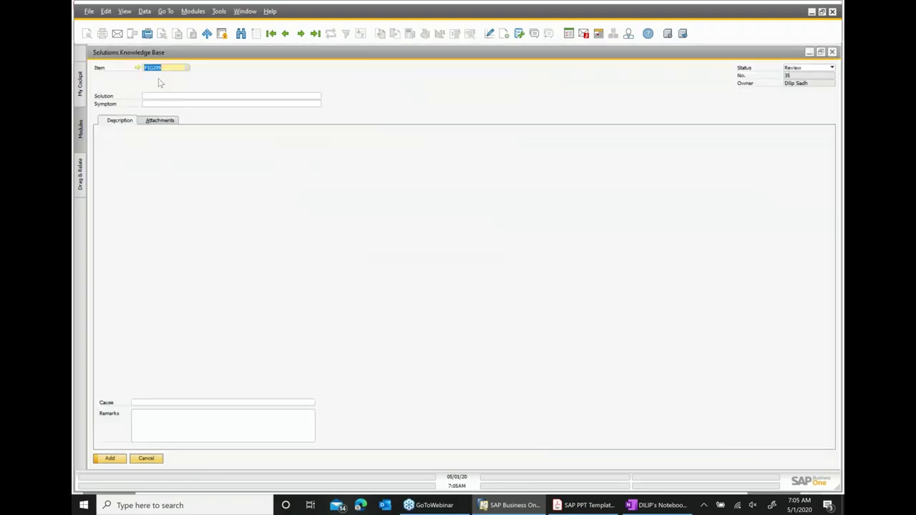
click(156, 121)
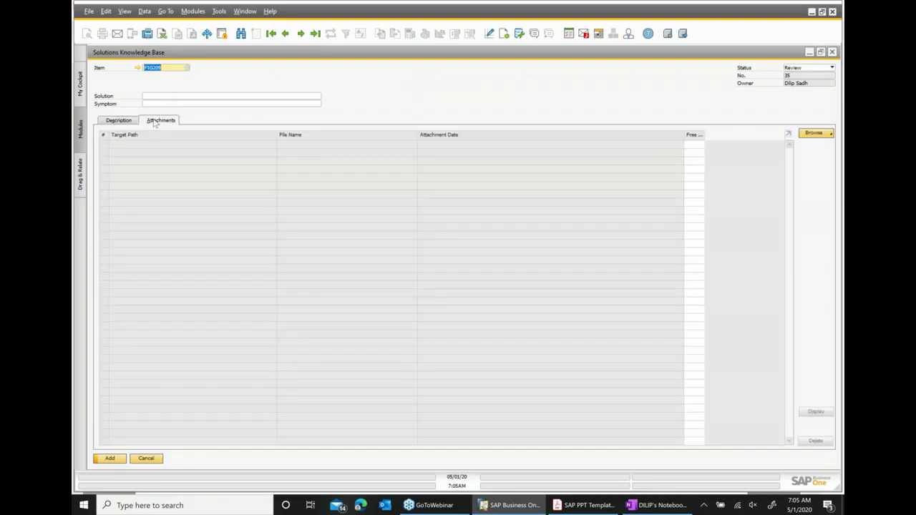
key(BackSpace)
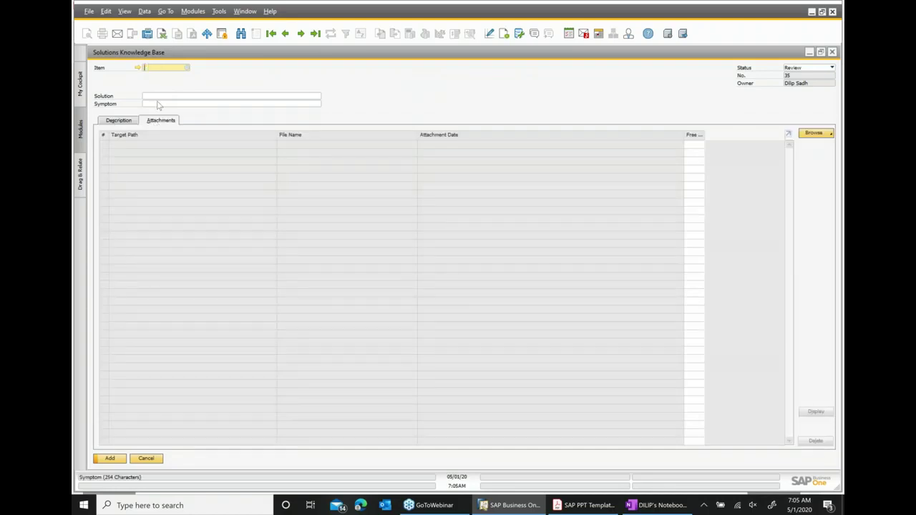
key(Return)
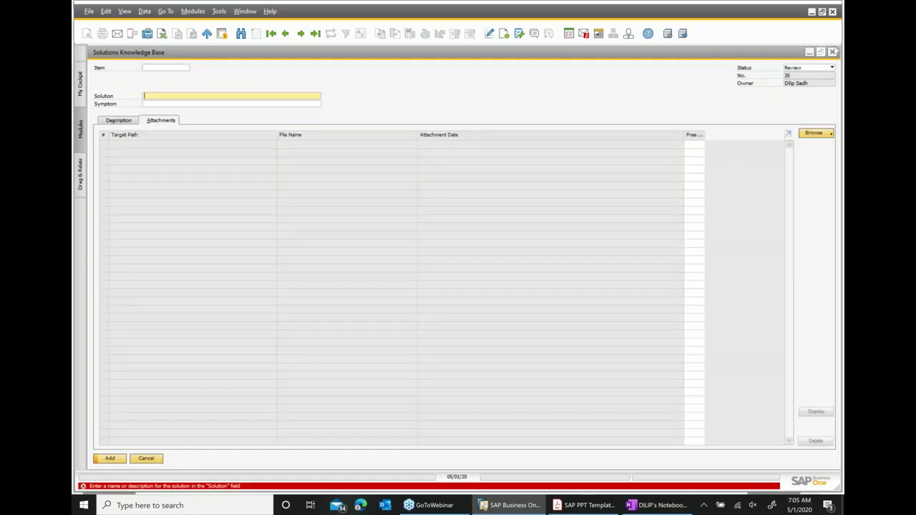
click(832, 52)
click(424, 282)
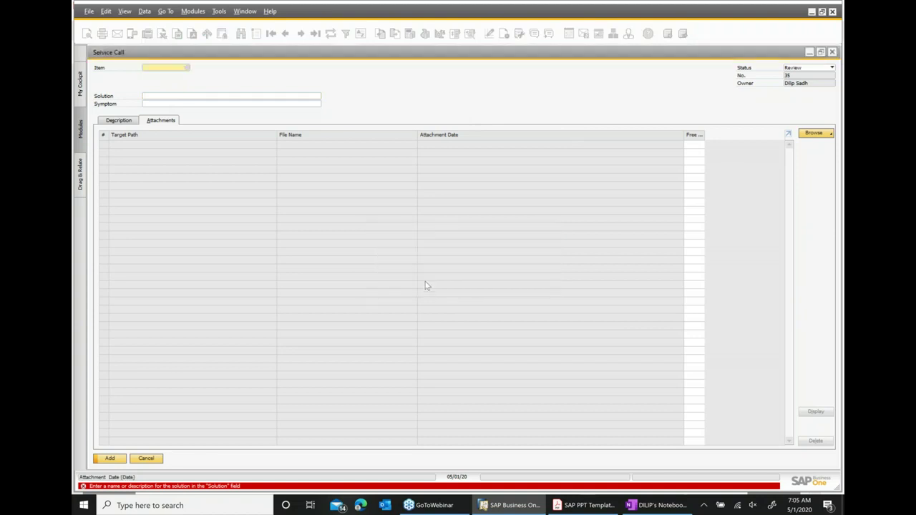
Enter a resolution note for the service call saying that the cable was changed and it worked.
click(341, 176)
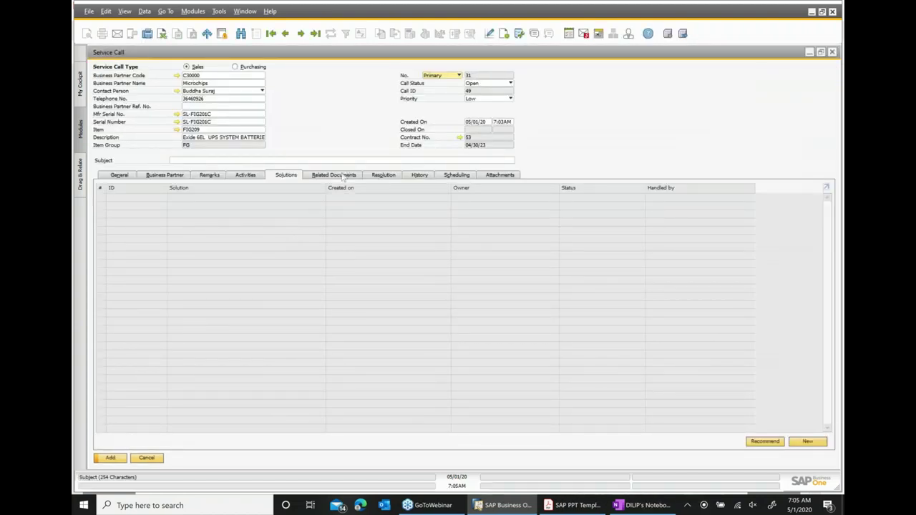
click(382, 177)
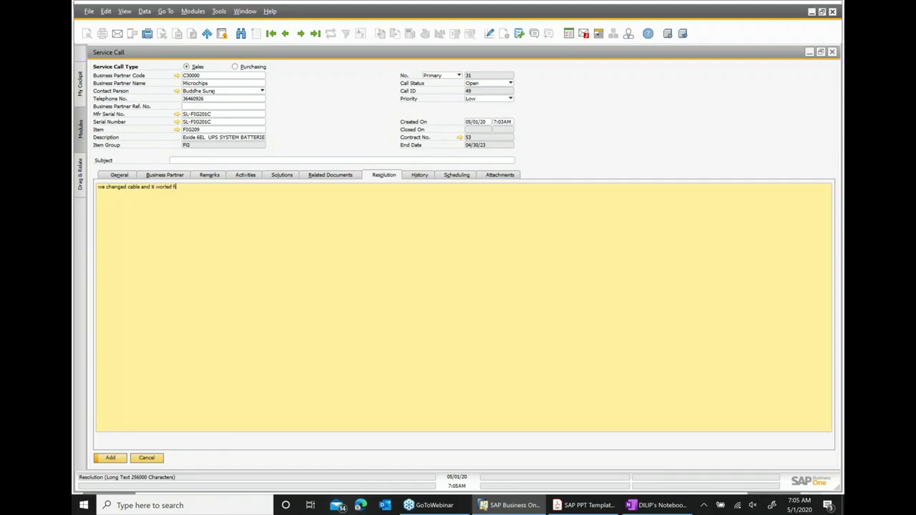
Add a scheduling row to the service call and assign a user to handle it.
click(420, 176)
click(460, 176)
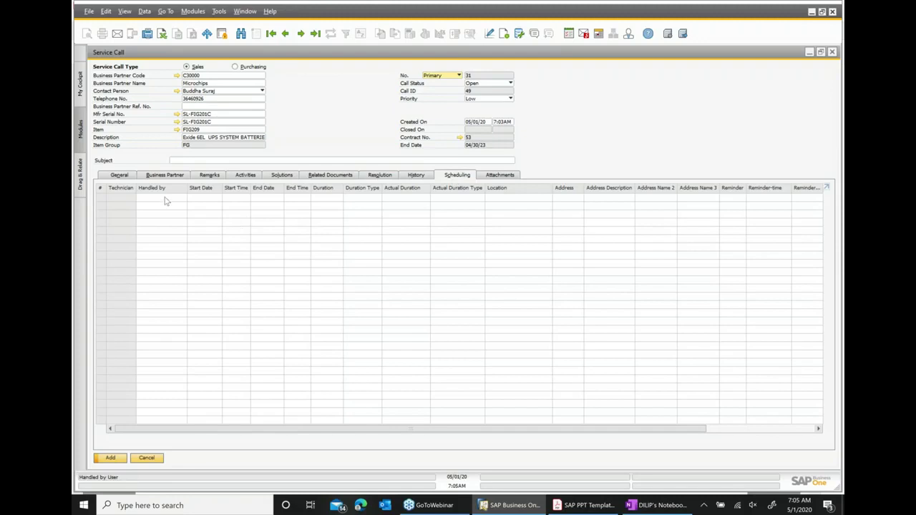
right_click(583, 152)
click(610, 157)
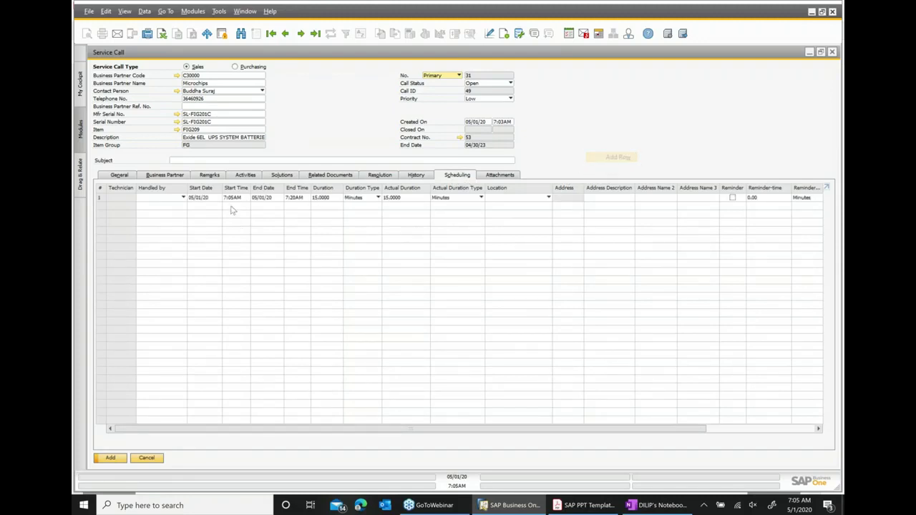
click(183, 197)
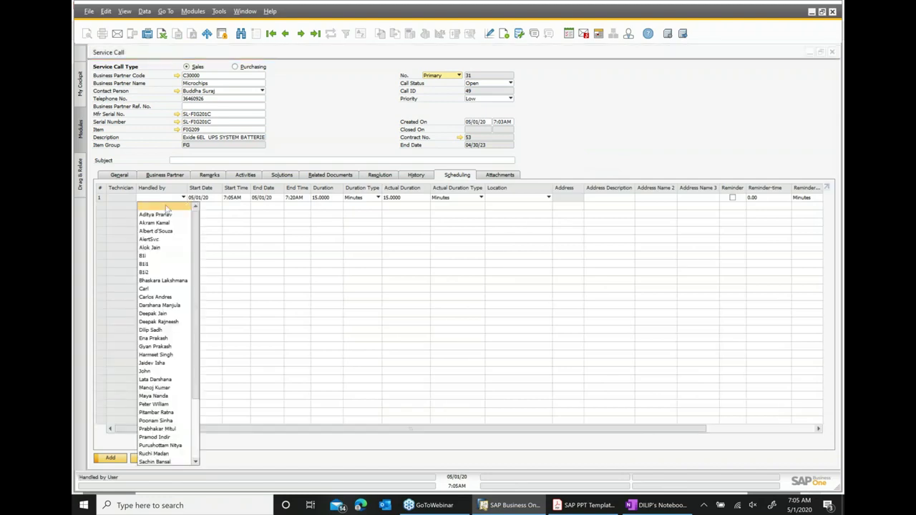
click(167, 324)
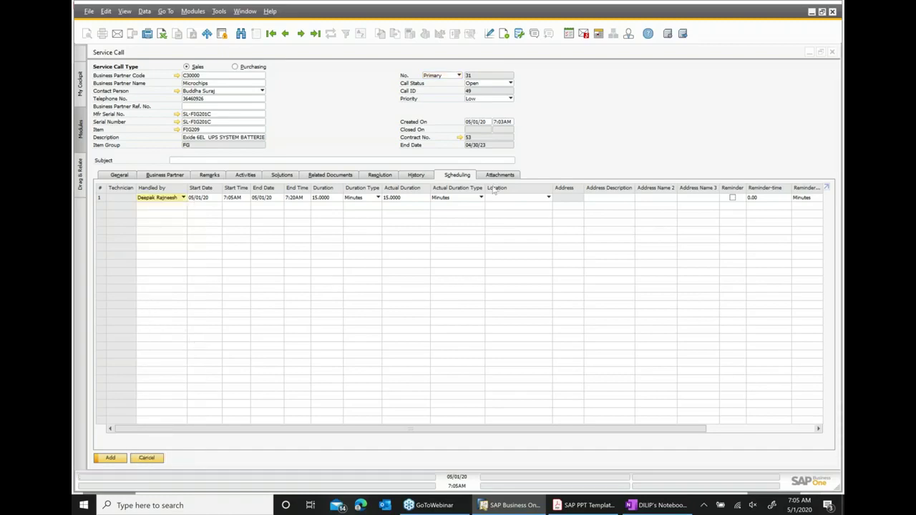
Add the service call with the subject "heating issue in UPS", and review the saved record before closing it.
click(111, 458)
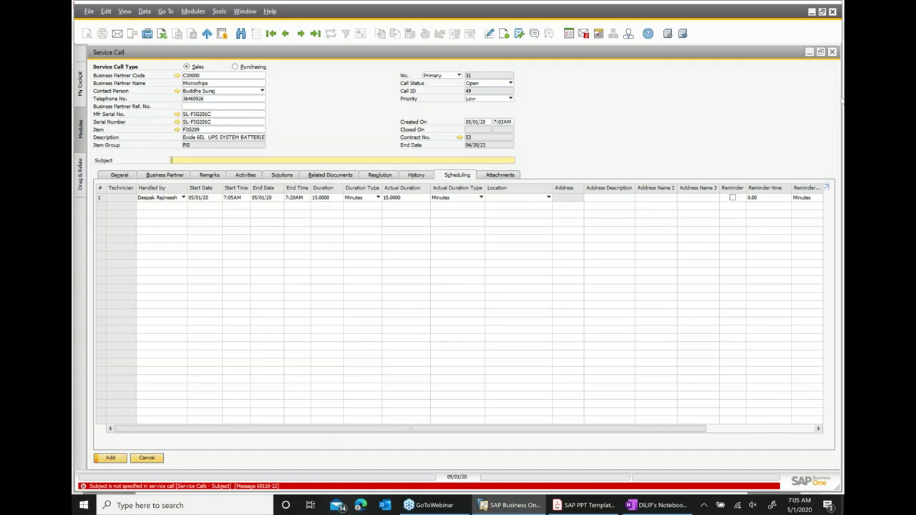
text(heating issue in UPS)
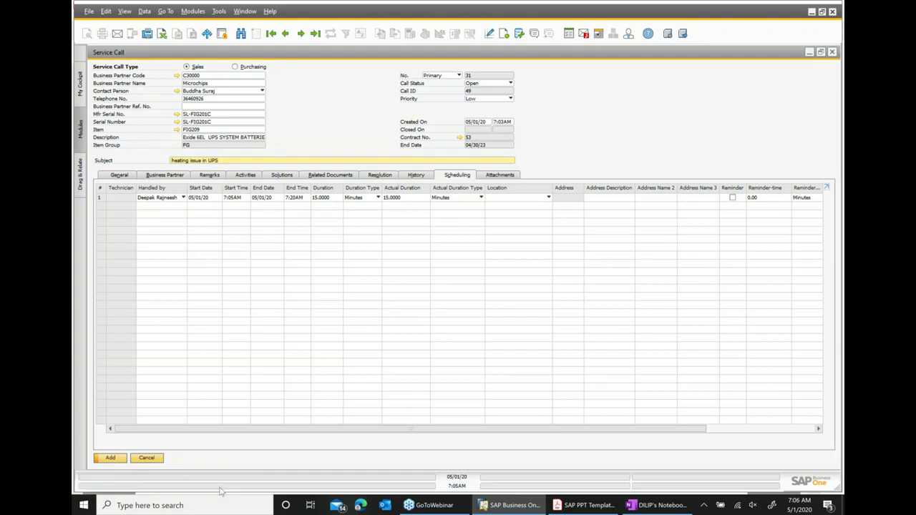
click(112, 458)
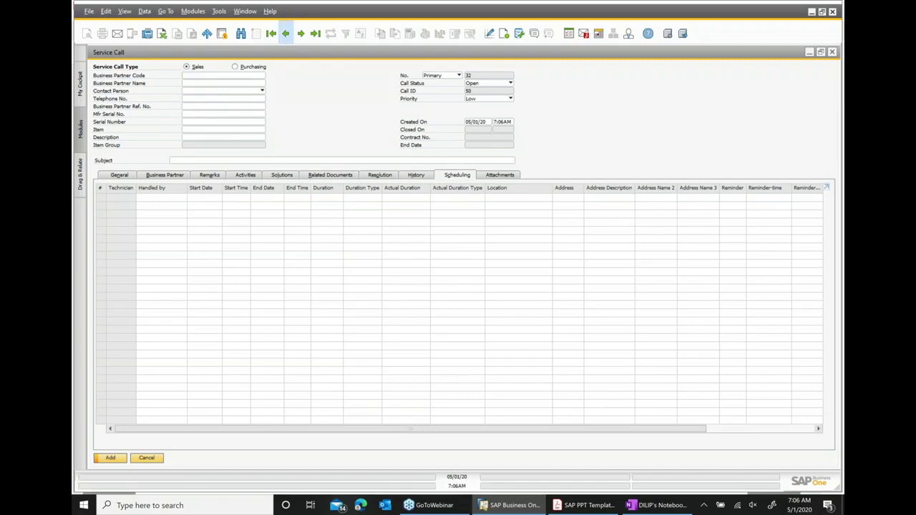
click(285, 33)
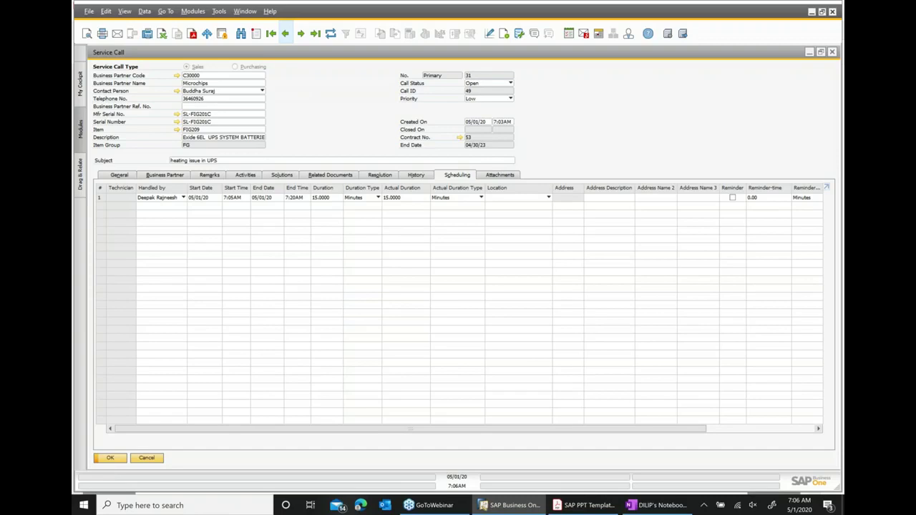
click(831, 53)
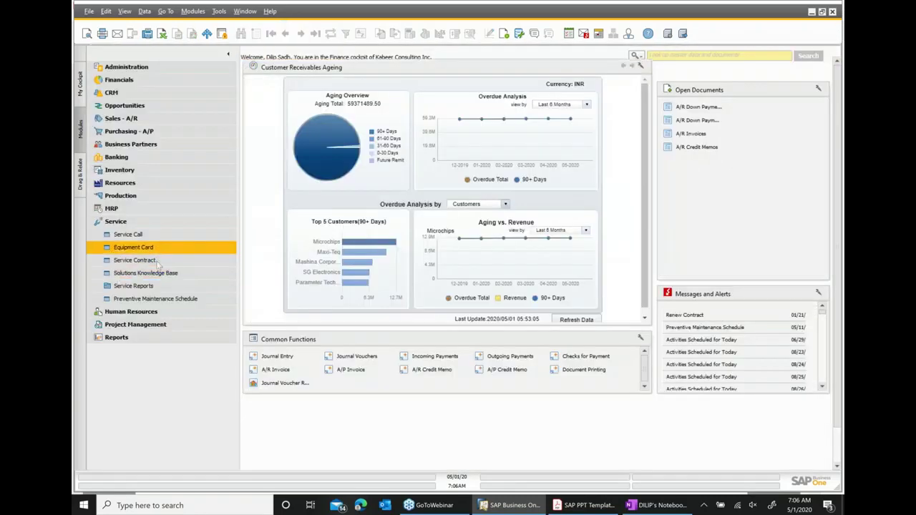
Check the service calls on the SL-FIG201C equipment card, and switch to Acrobat Reader for the Service Process slide.
click(136, 247)
click(285, 33)
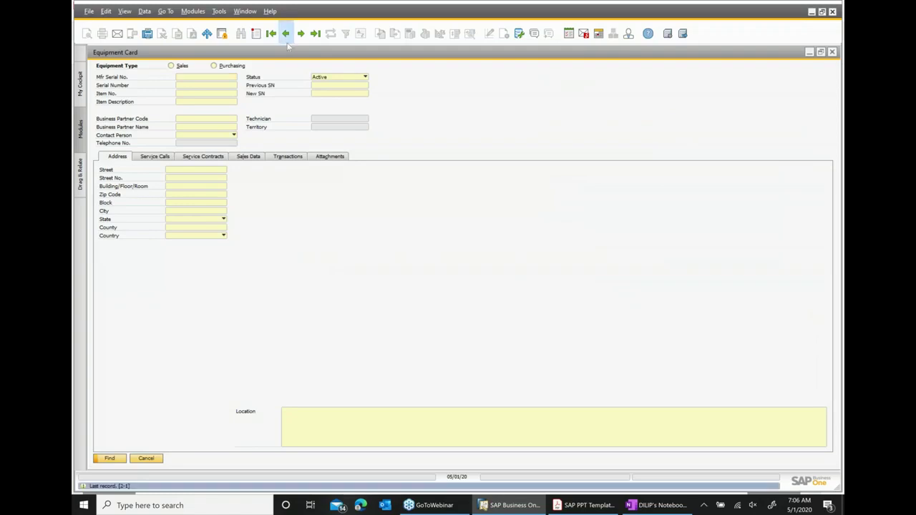
click(160, 156)
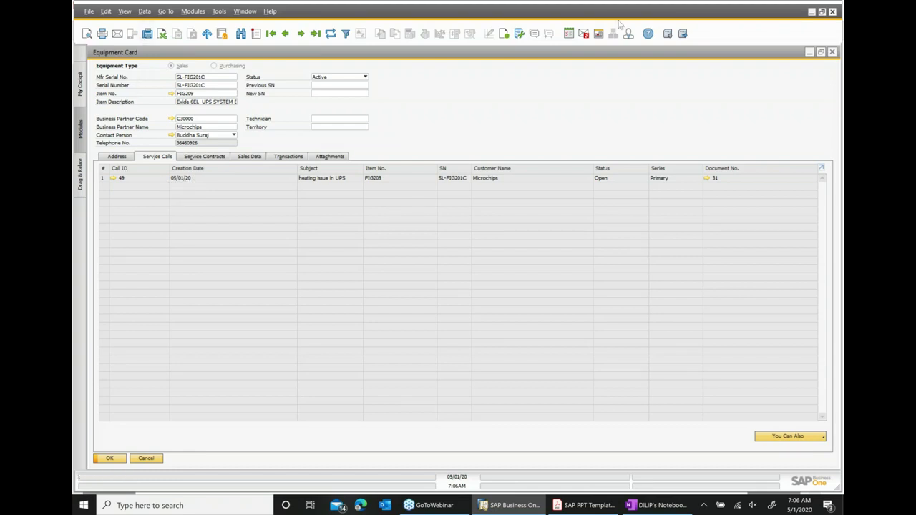
click(832, 53)
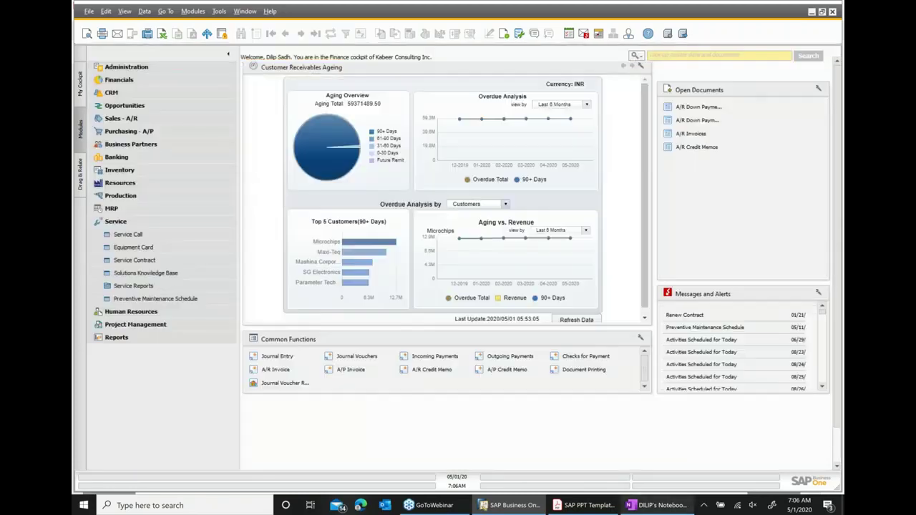
key(alt+Tab)
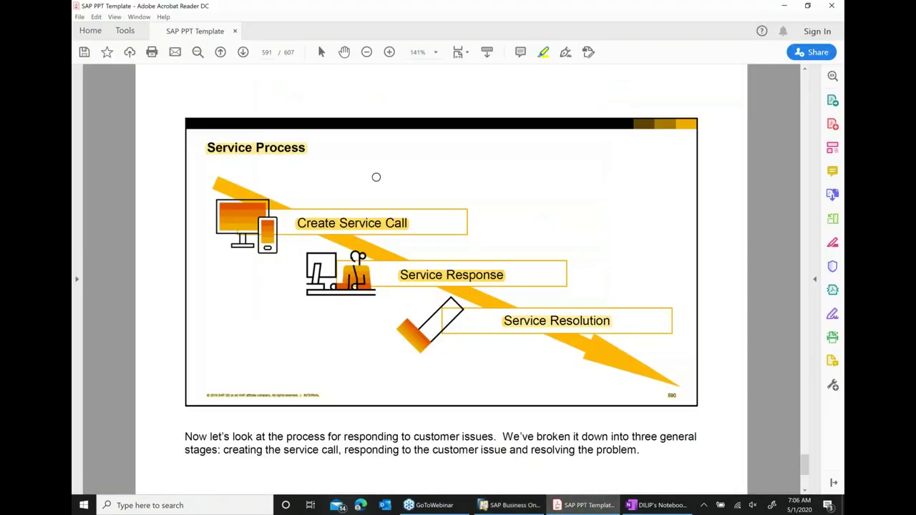
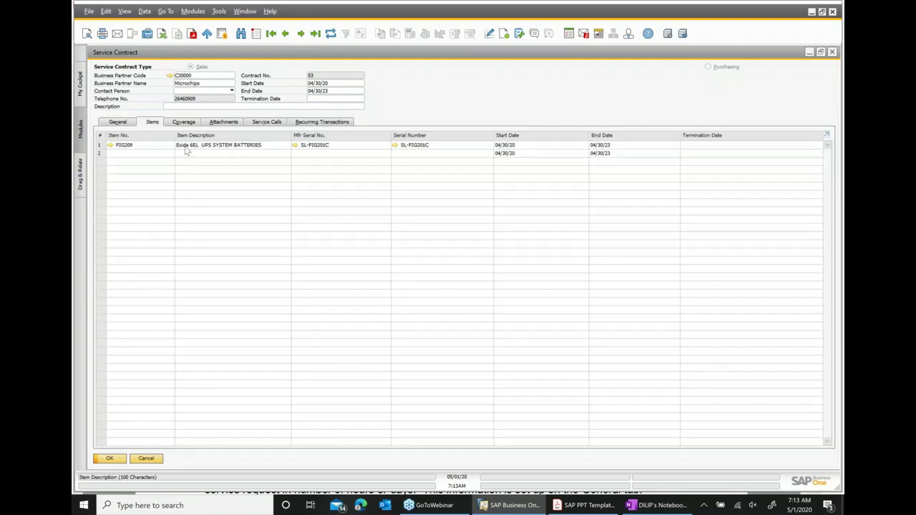
Load the Bronzen Warranty template into the Microchips service contract and compare its coverage with the contract's previous coverage.
click(183, 123)
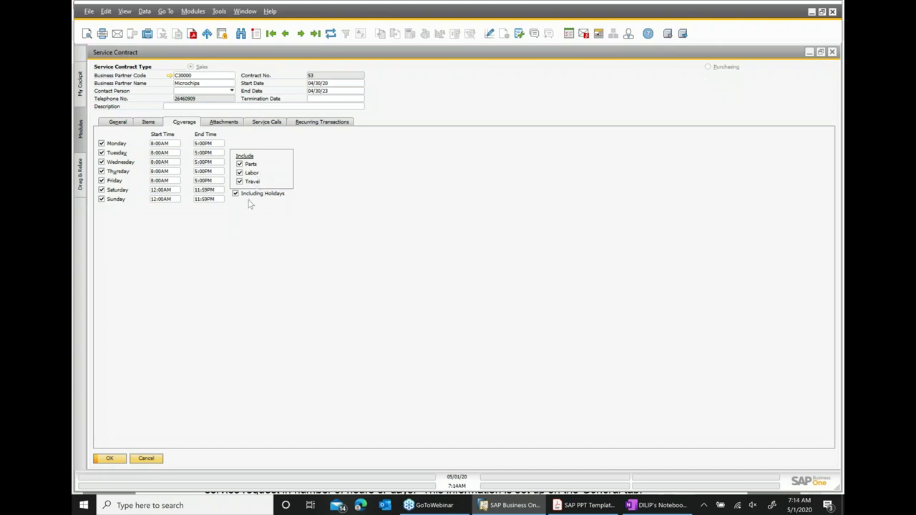
click(119, 121)
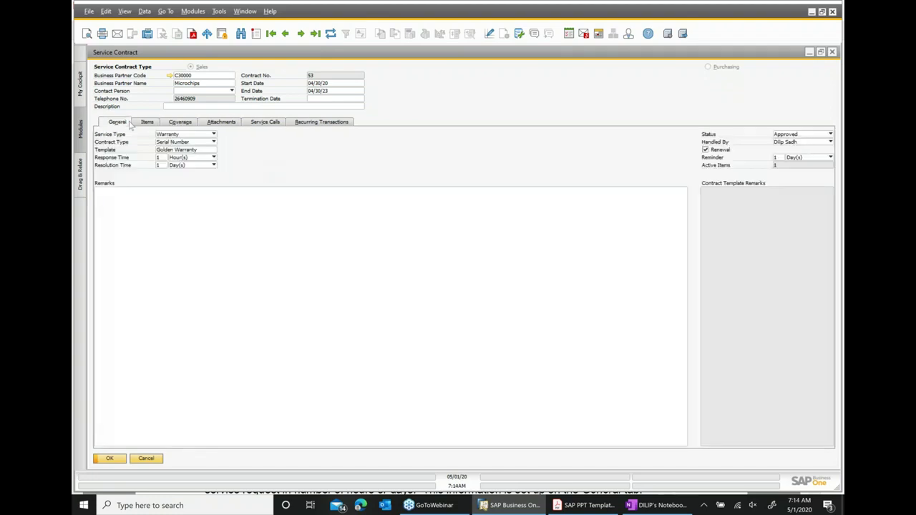
click(212, 152)
click(212, 151)
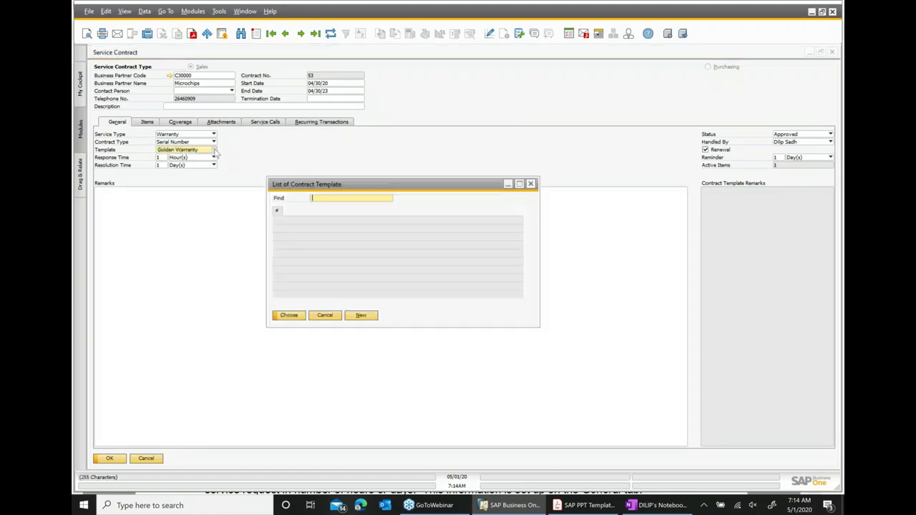
double_click(313, 220)
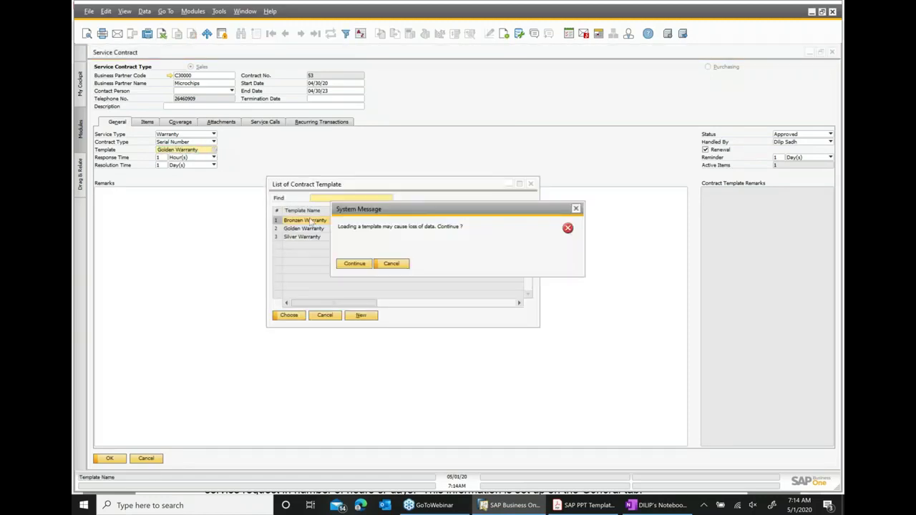
click(355, 264)
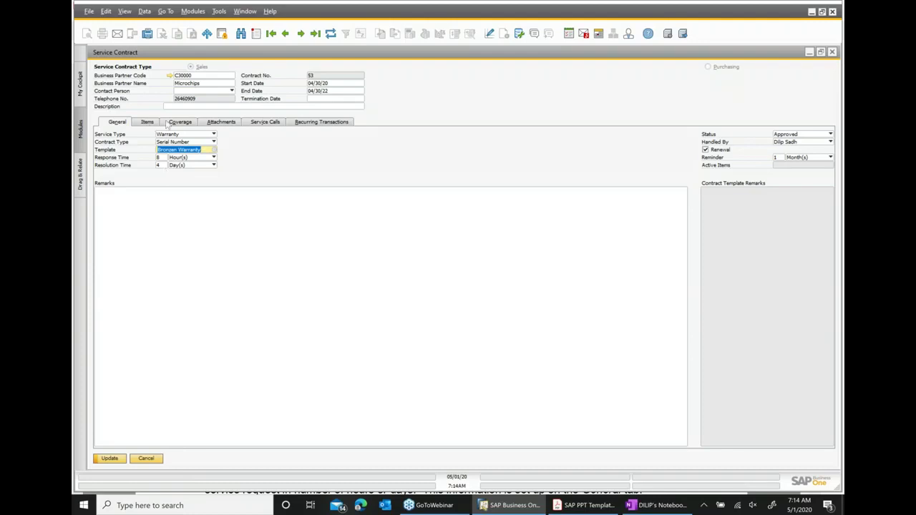
click(167, 123)
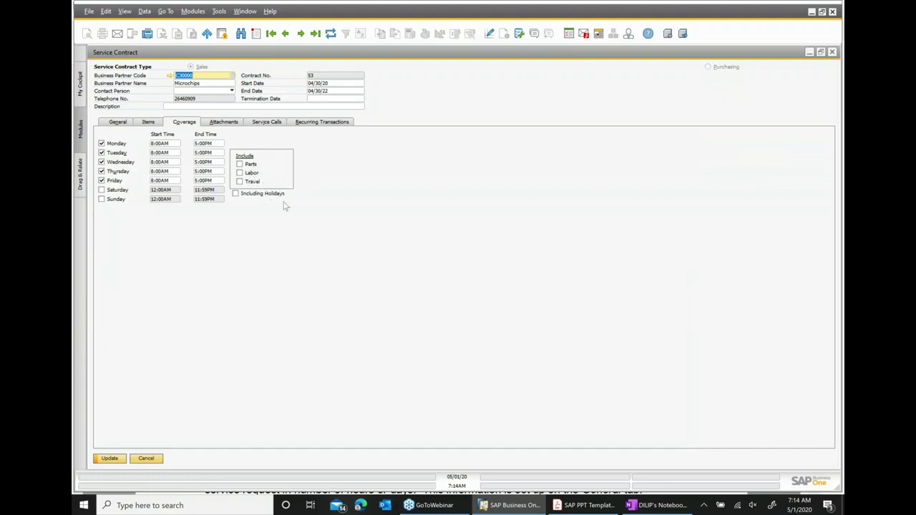
Show the Solutions Knowledge Base slide in Acrobat Reader, and return to SAP Business One to close the service contract without saving.
click(583, 506)
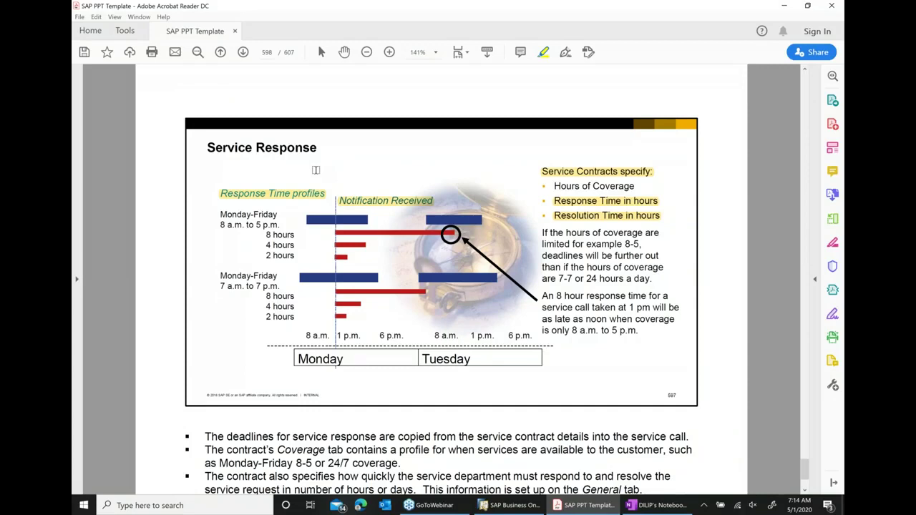
click(243, 52)
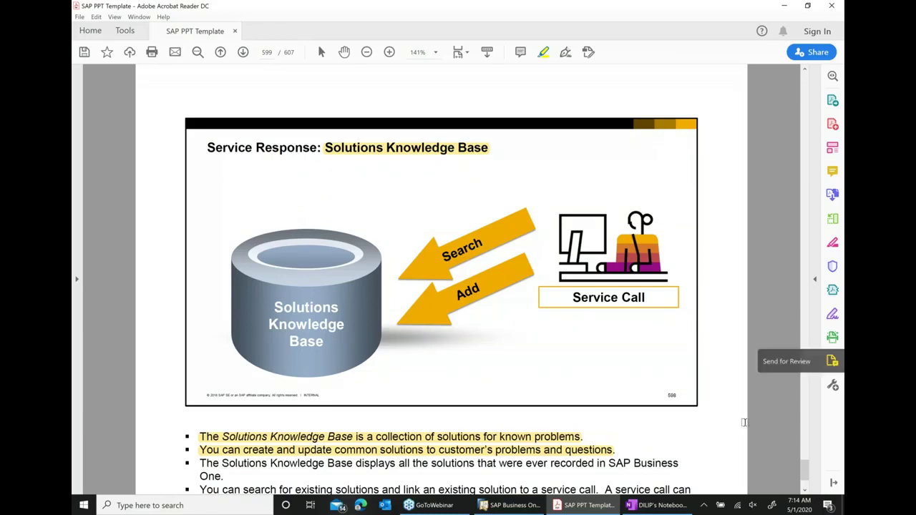
click(510, 507)
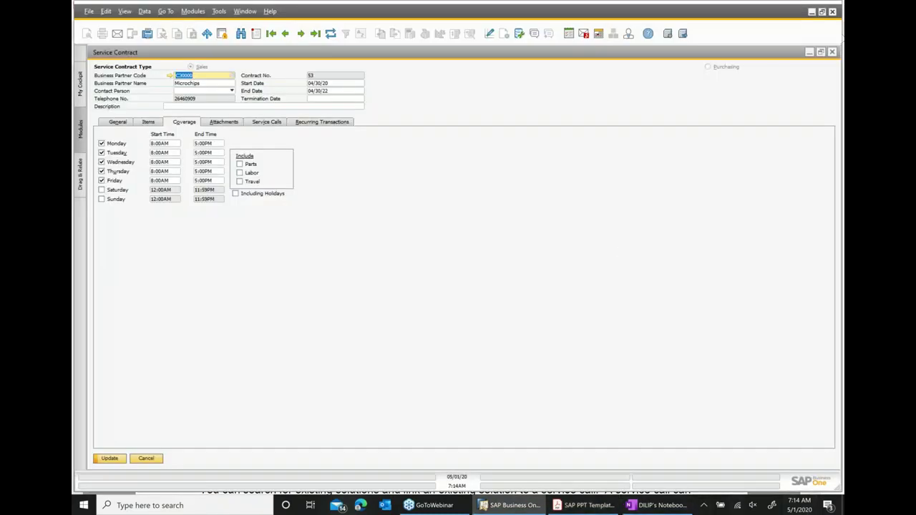
click(834, 53)
click(421, 281)
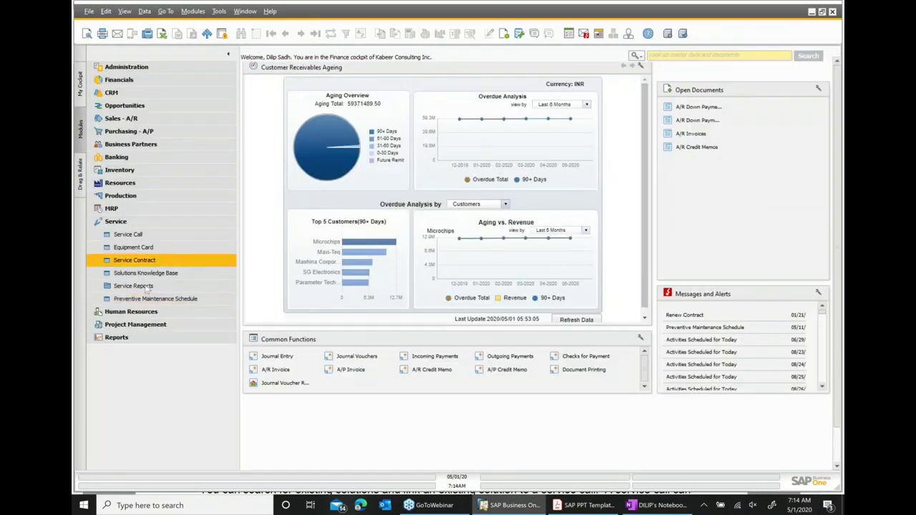
Open the Solutions Knowledge Base and review the last two solutions, including the attachments of the "Check Slabes" solution.
click(150, 274)
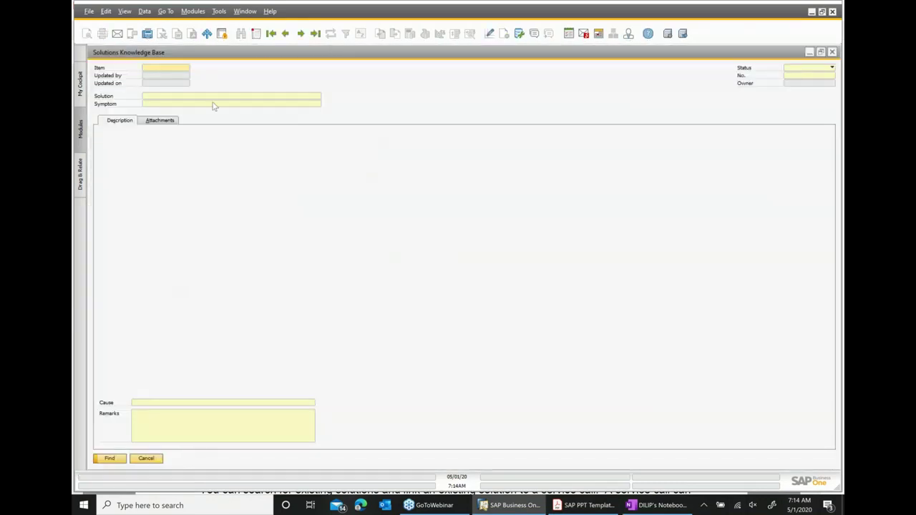
click(285, 34)
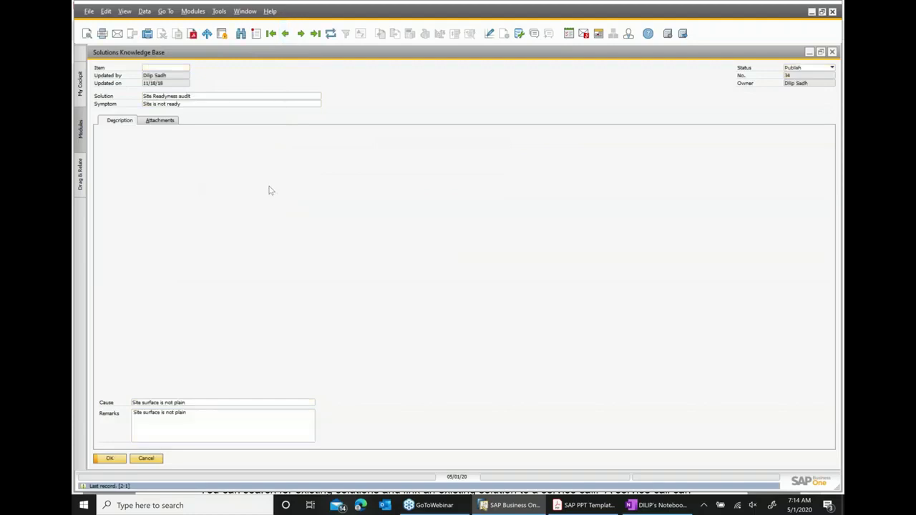
click(285, 35)
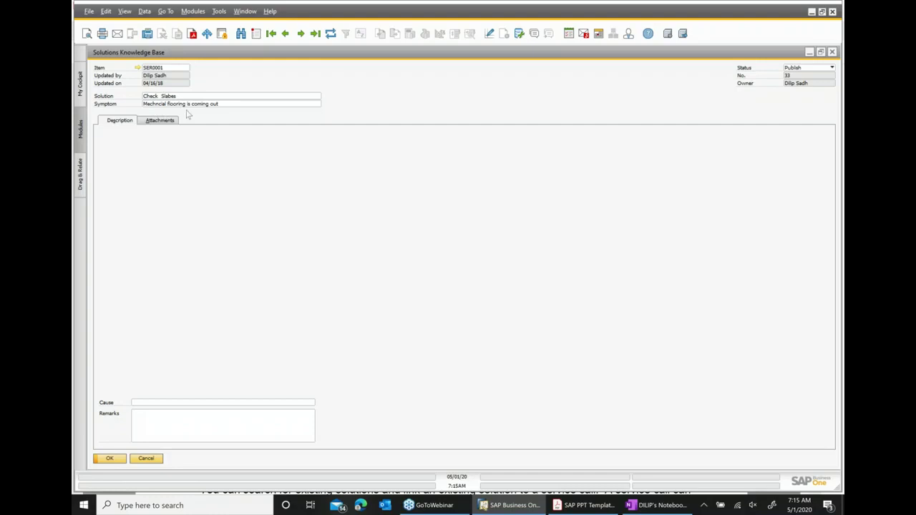
click(169, 123)
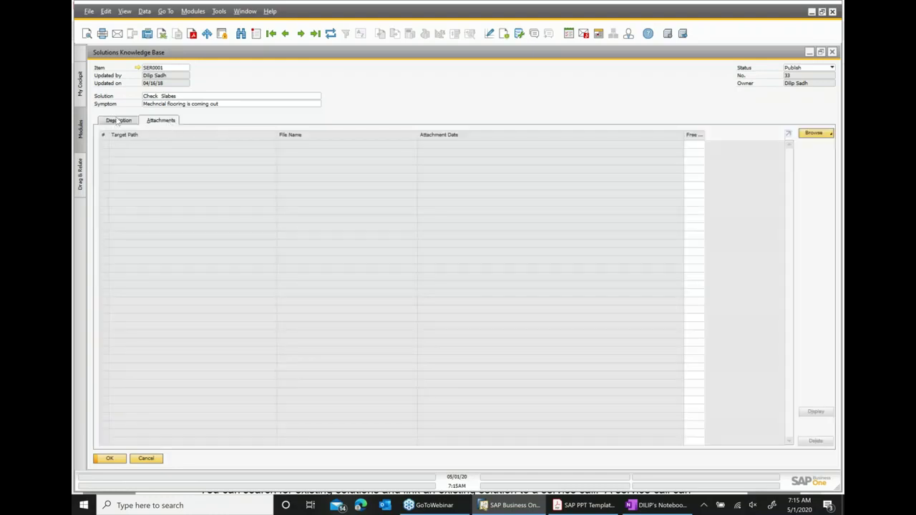
click(118, 121)
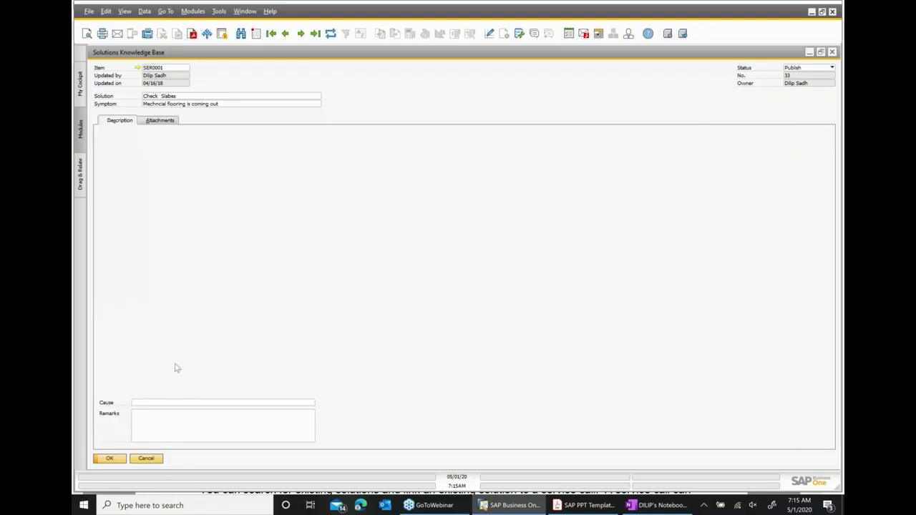
Browse back through the older solutions to "Change Battery" for item FIG0017, and close the knowledge base.
click(285, 33)
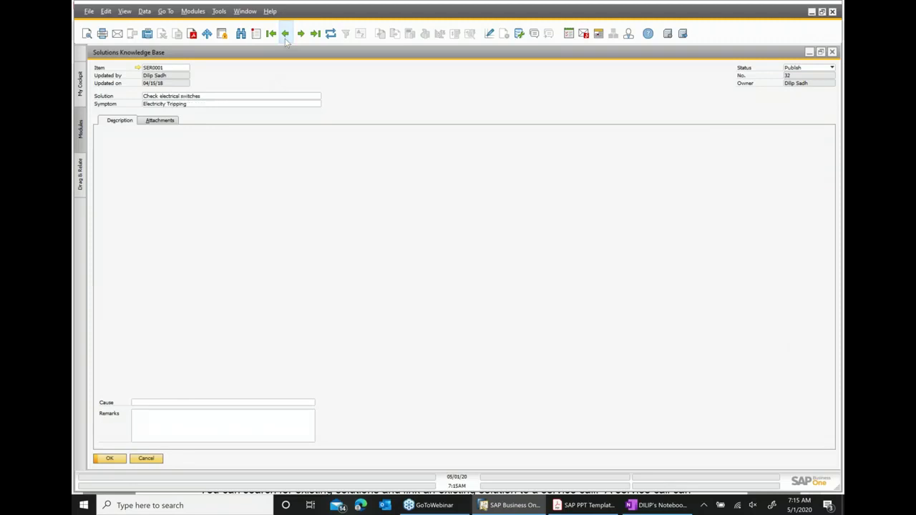
click(285, 34)
click(285, 34)
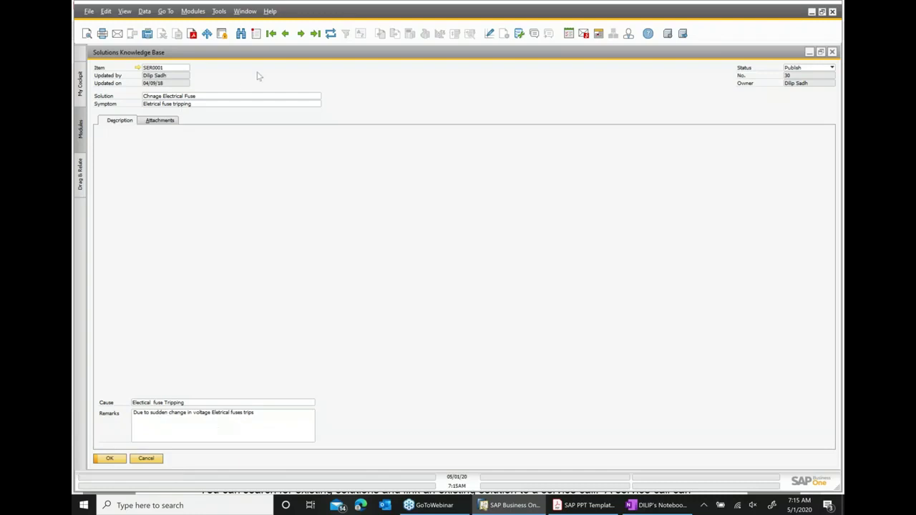
click(285, 36)
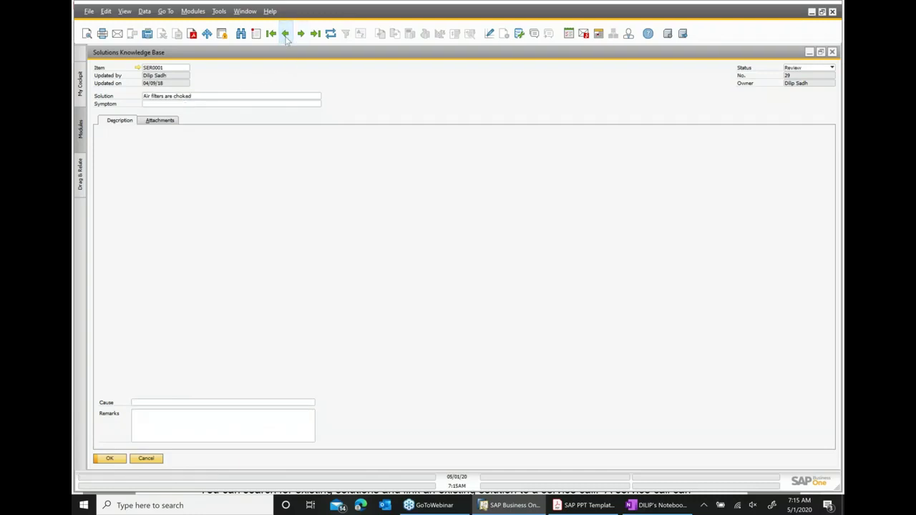
click(286, 35)
click(286, 35)
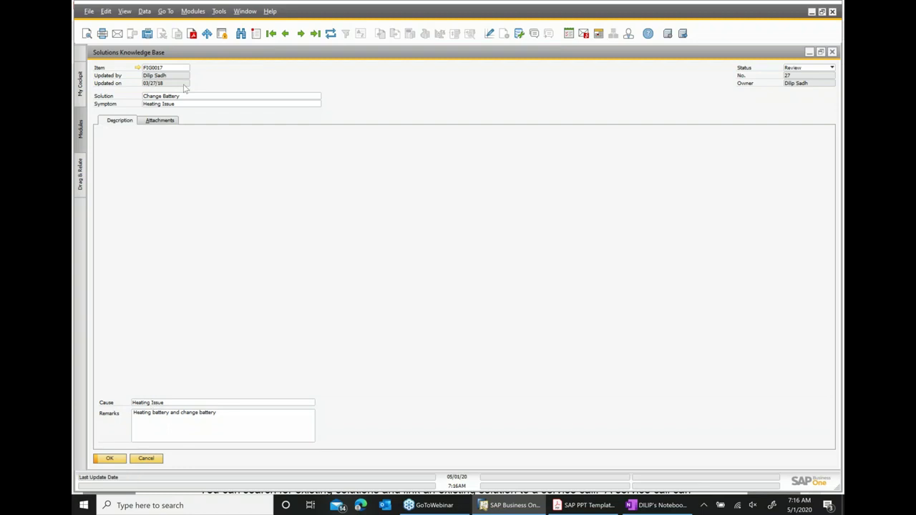
click(832, 52)
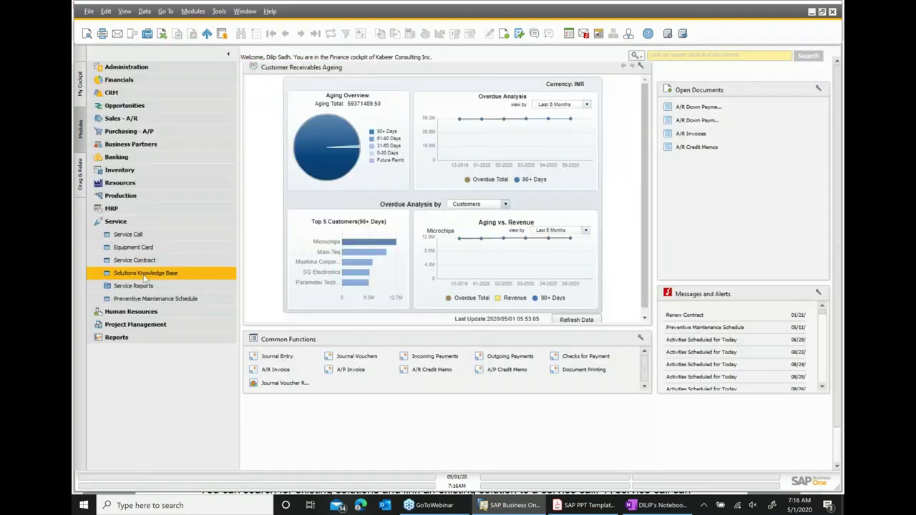
Show the "Scheduling technician visits" slide in Acrobat Reader, and switch back to SAP Business One.
click(584, 506)
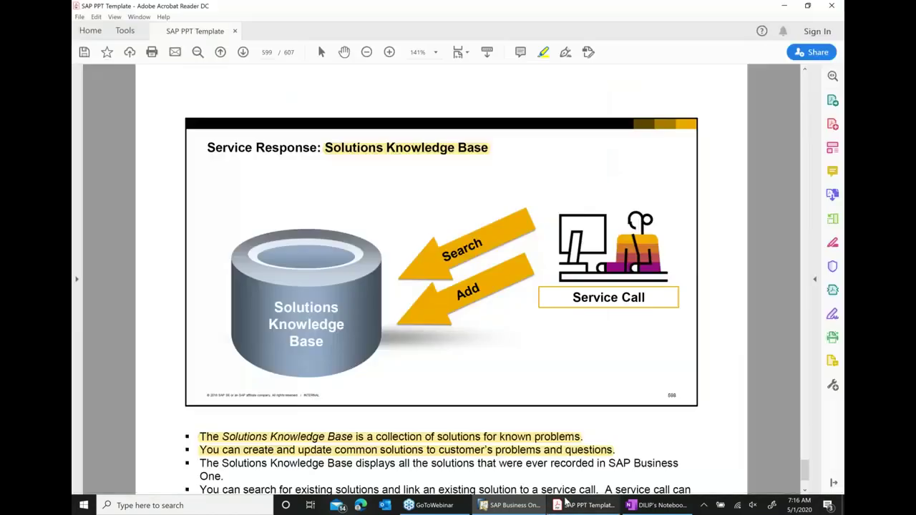
click(243, 53)
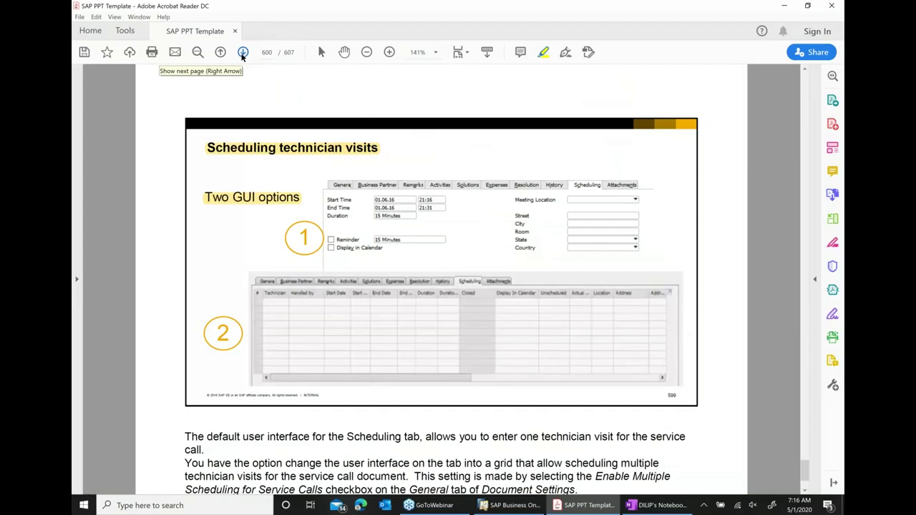
click(590, 506)
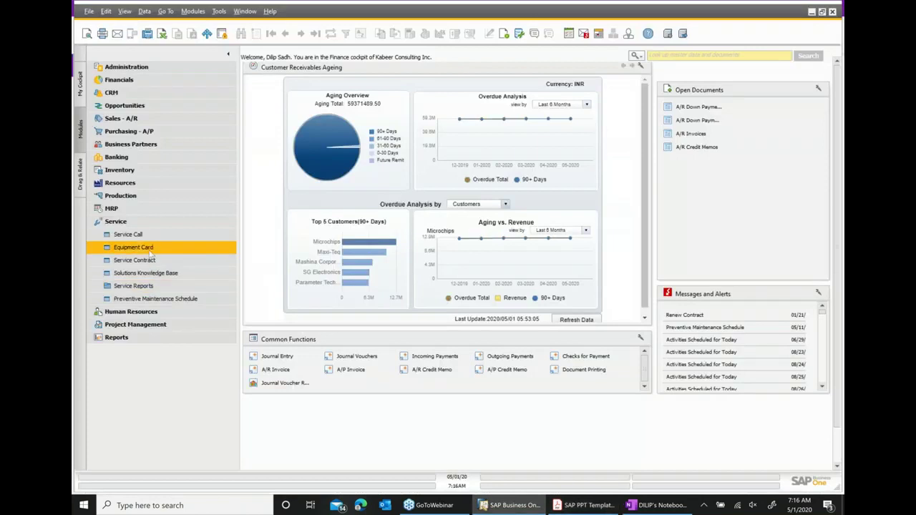
Open the latest service call, "heating issue in UPS", and review its scheduling rows through to the calendar display and address columns.
click(127, 234)
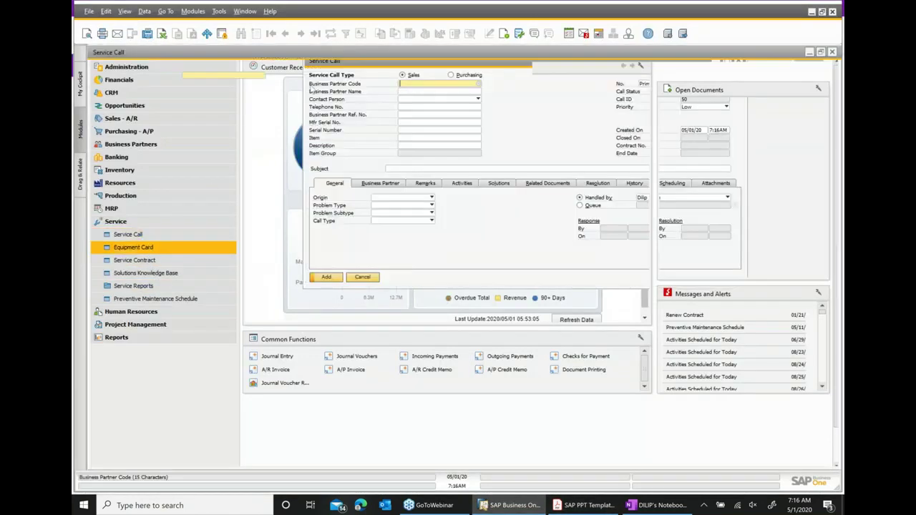
click(285, 34)
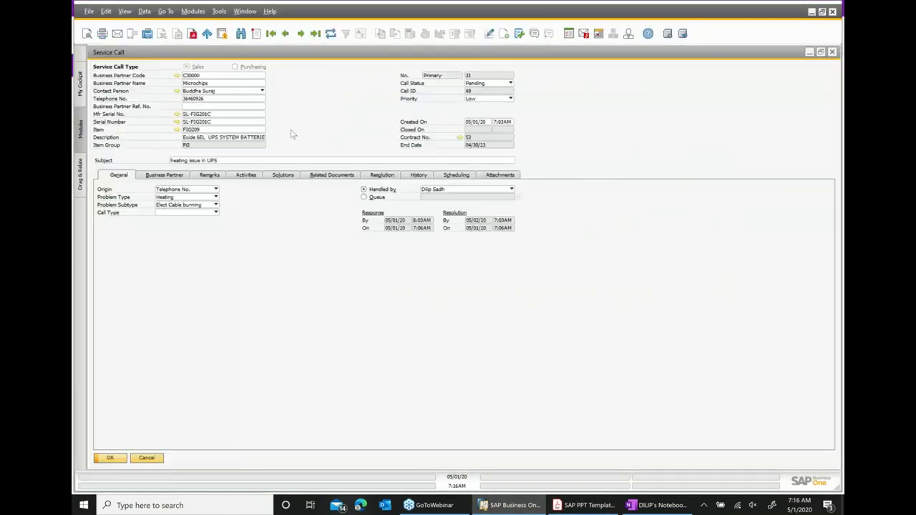
click(457, 176)
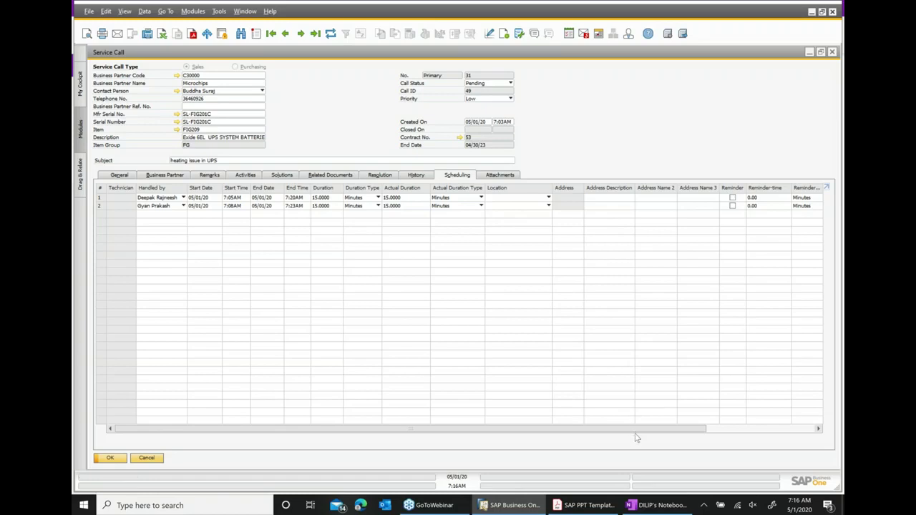
drag(671, 435, 785, 434)
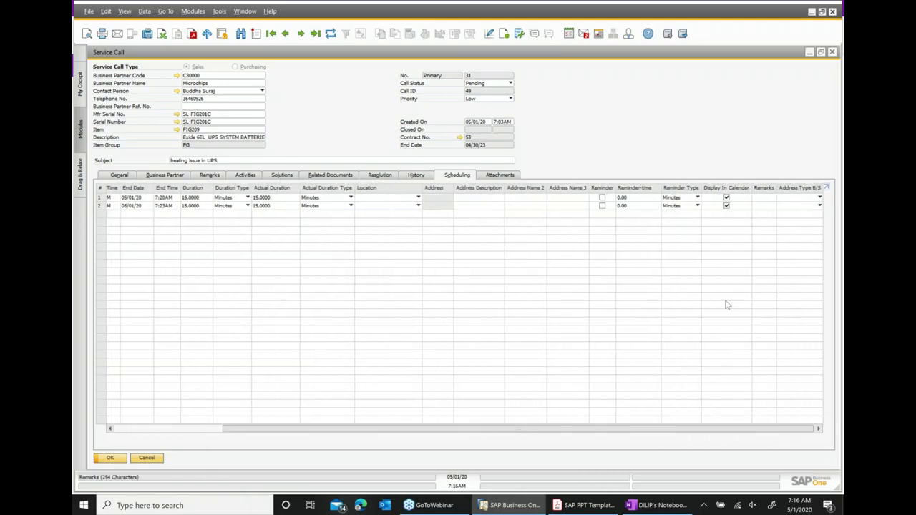
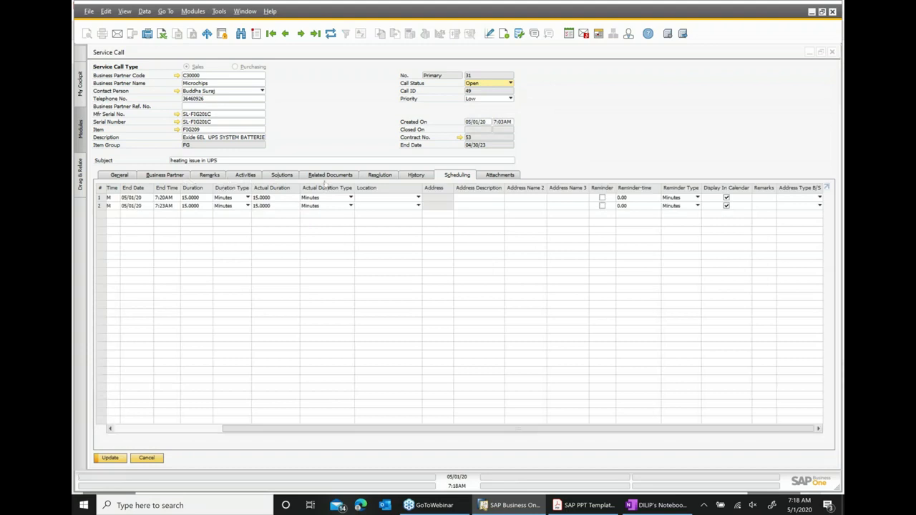
Open the details of the service call's related documents and start a new document to show the document type choices.
click(325, 178)
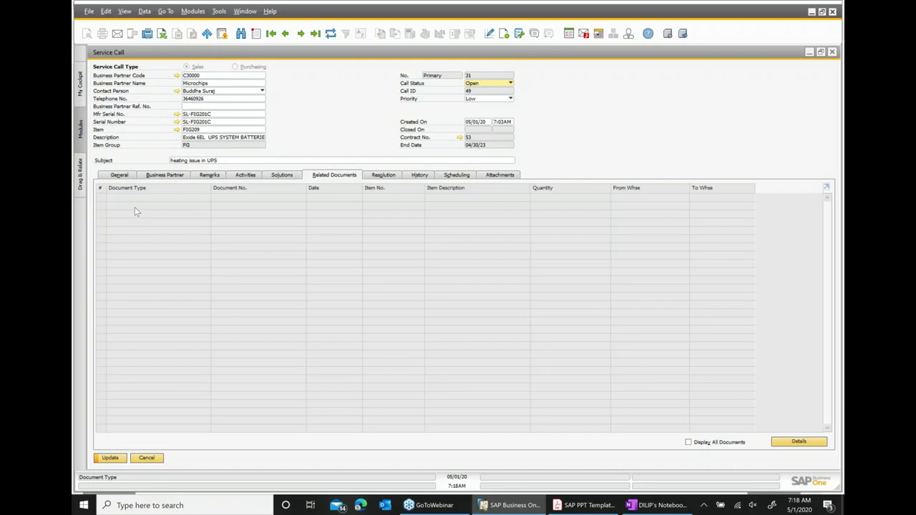
click(806, 443)
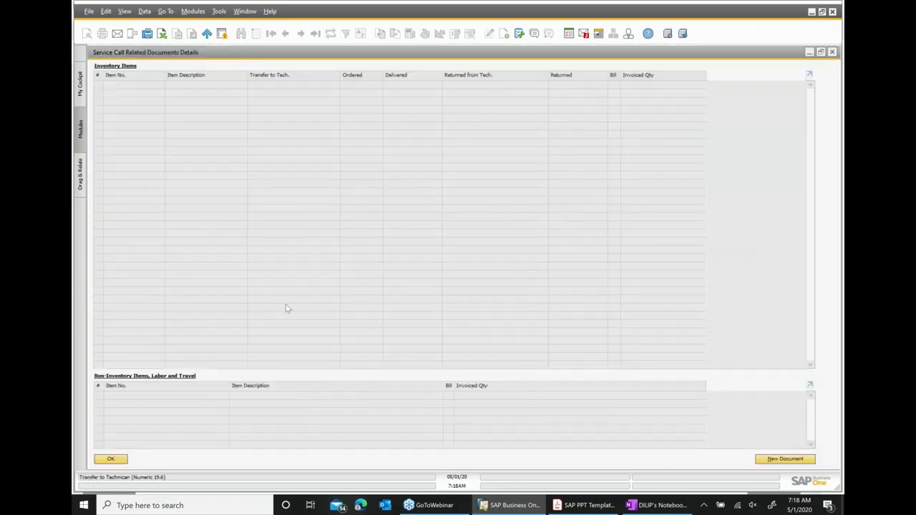
click(783, 460)
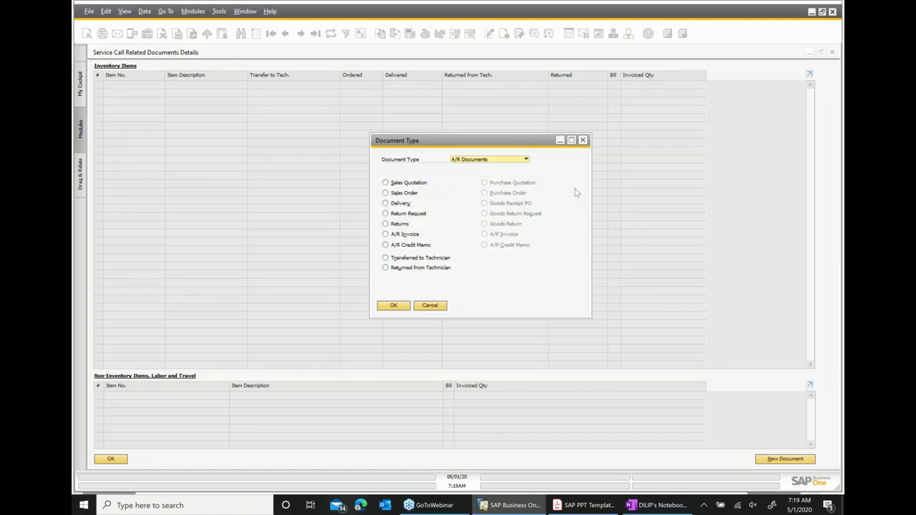
Compare the documents offered for a new related document under All Documents and under A/P Documents.
click(527, 160)
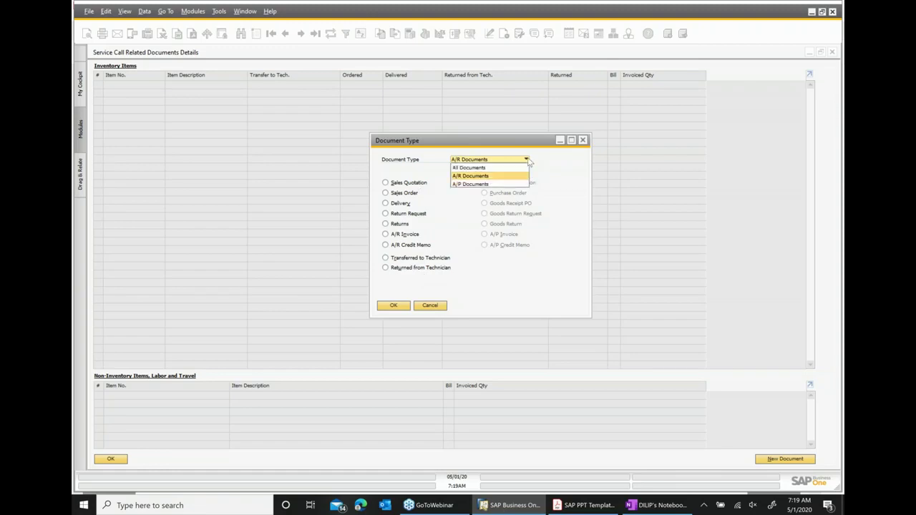
click(482, 167)
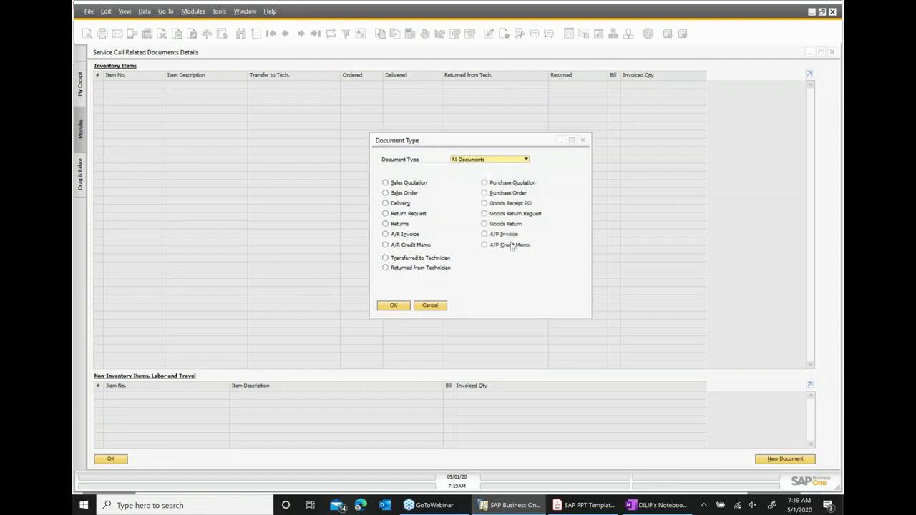
click(527, 160)
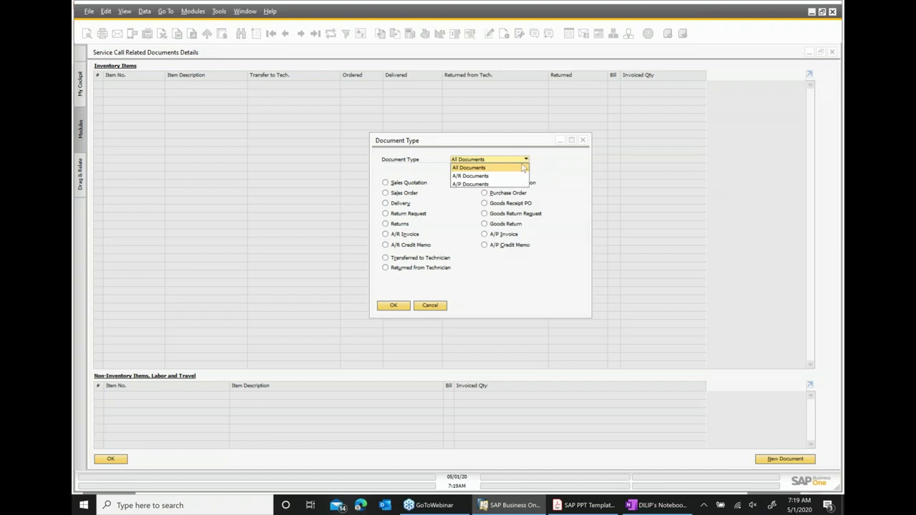
click(476, 185)
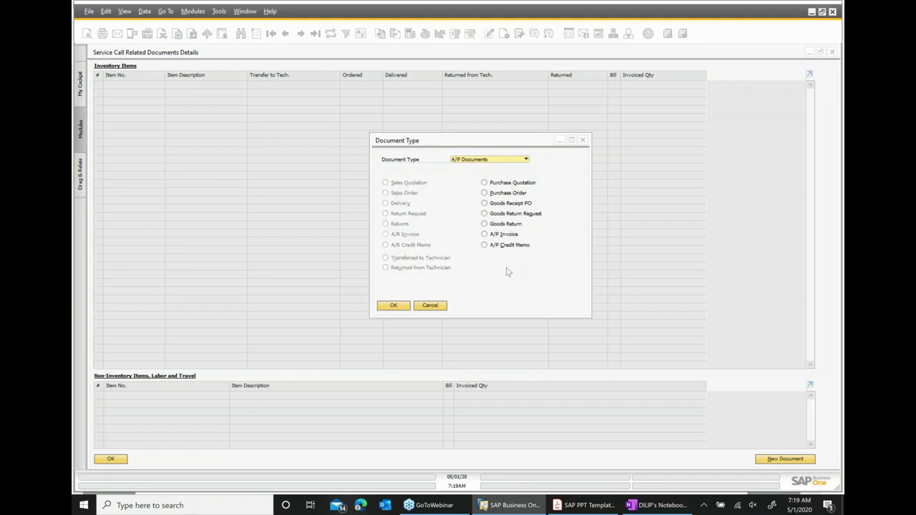
Try to create an A/R Invoice for the service call from All Documents, and close the exchange rates and document type windows.
click(527, 159)
click(487, 169)
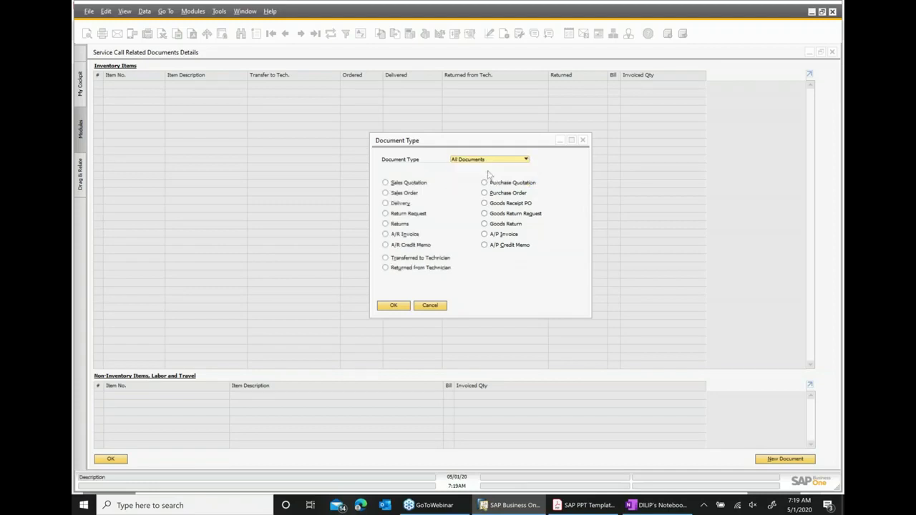
click(404, 236)
click(393, 306)
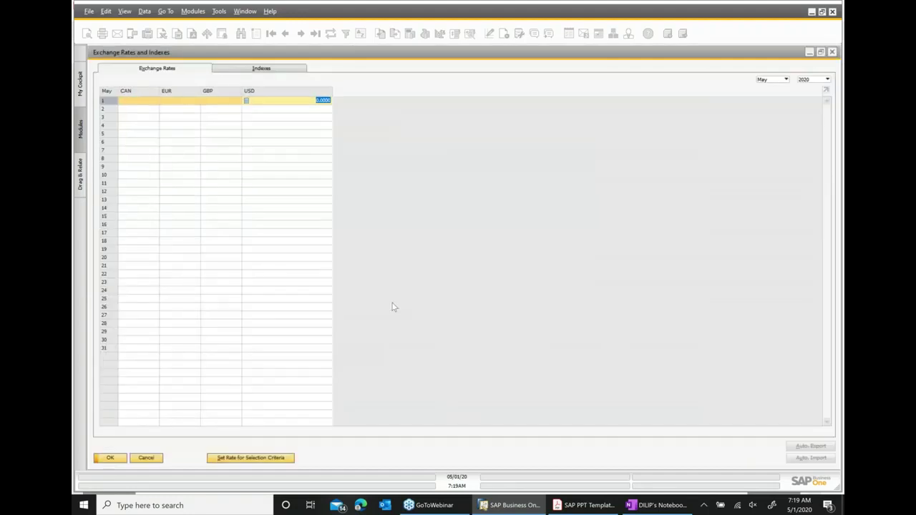
click(833, 53)
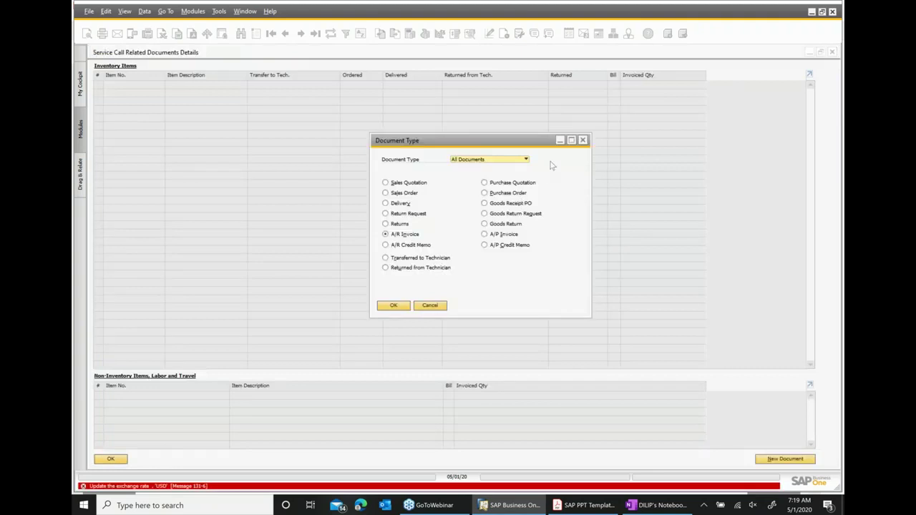
click(582, 141)
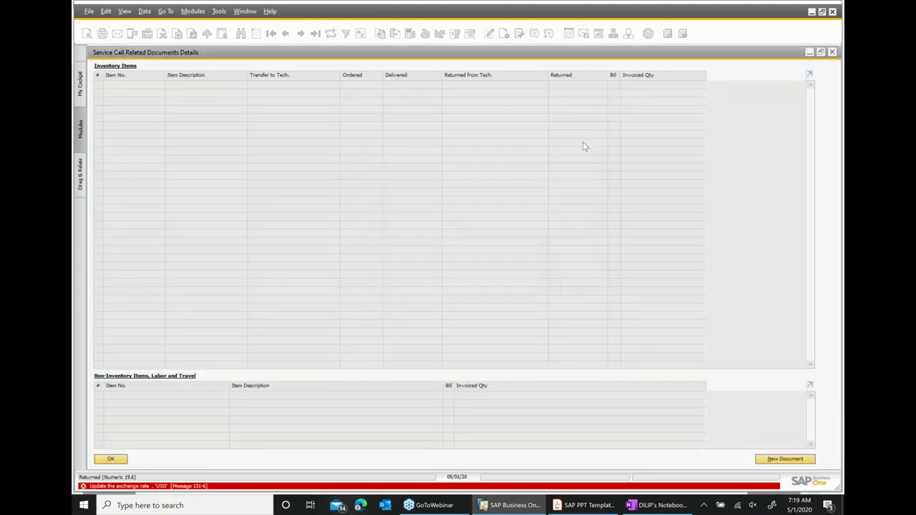
Switch to Acrobat Reader and go through the related documents slides to the "Reporting throughout the Service Process" slide.
click(586, 505)
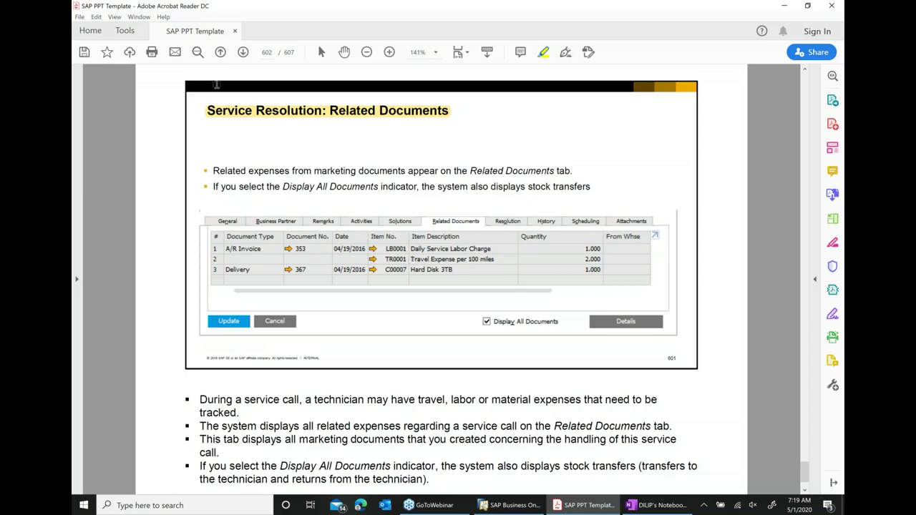
click(243, 52)
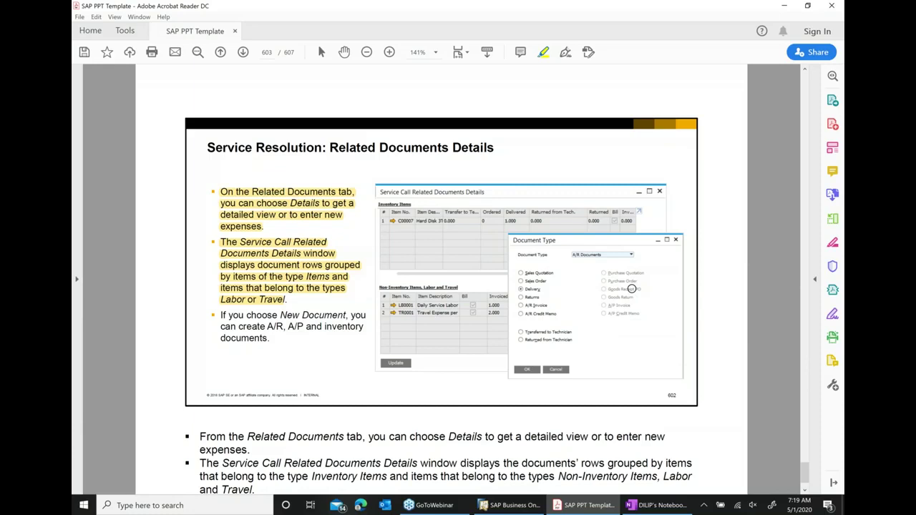
click(243, 52)
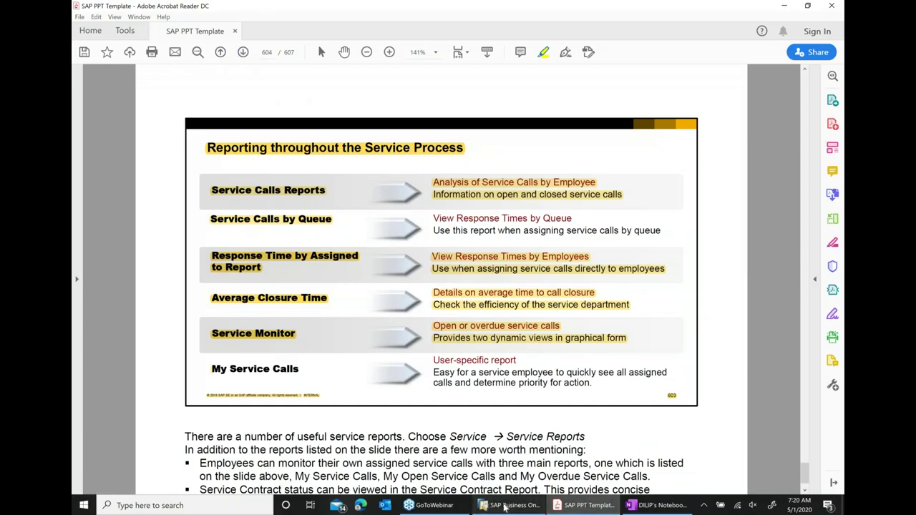
Switch back to SAP Business One and close the related documents details and the service call without saving the changes.
click(534, 508)
click(832, 53)
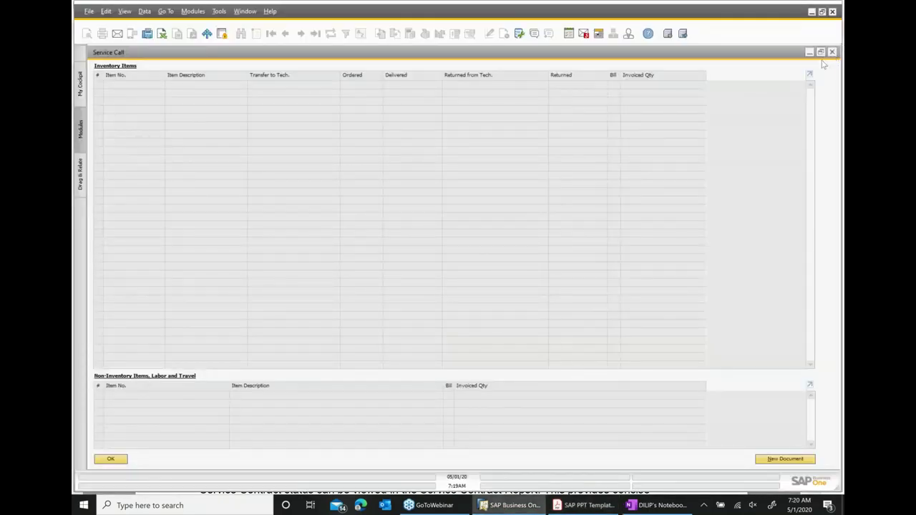
click(832, 52)
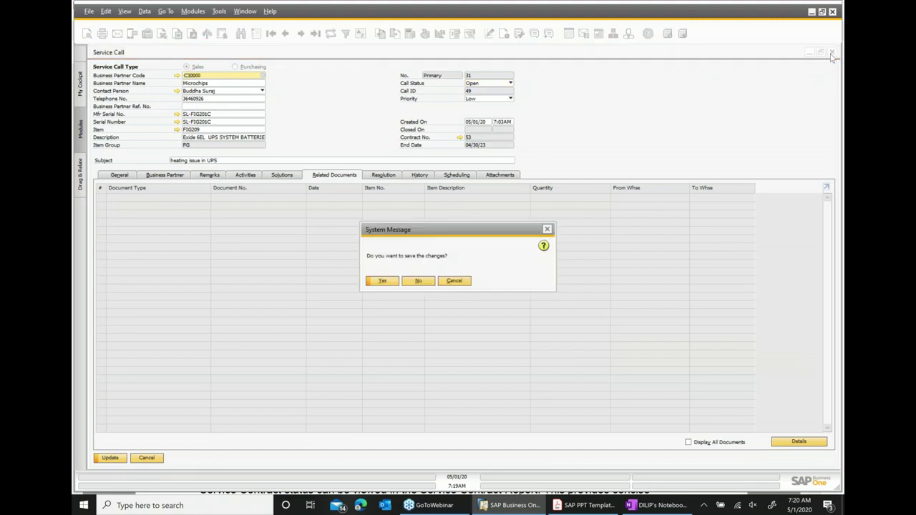
click(419, 282)
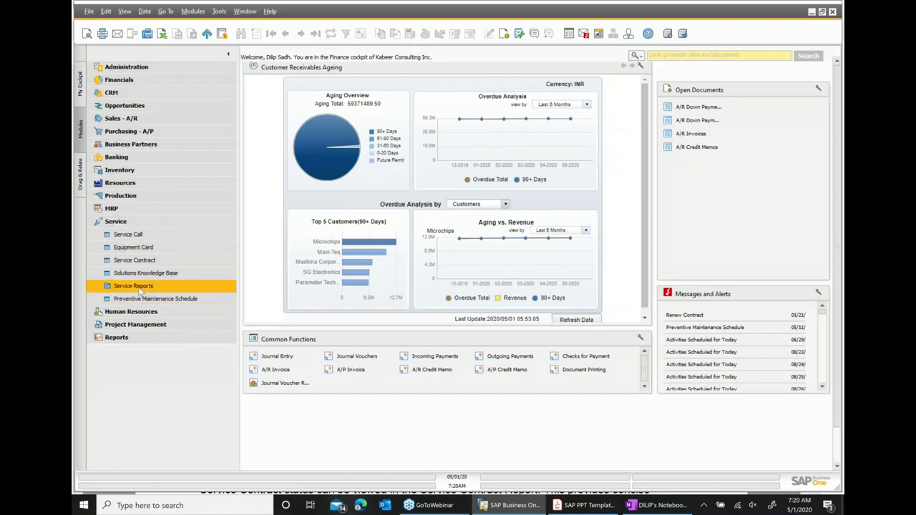
Open the Service Monitor from the service reports and reposition its window to examine the open and overdue call graphs.
click(133, 286)
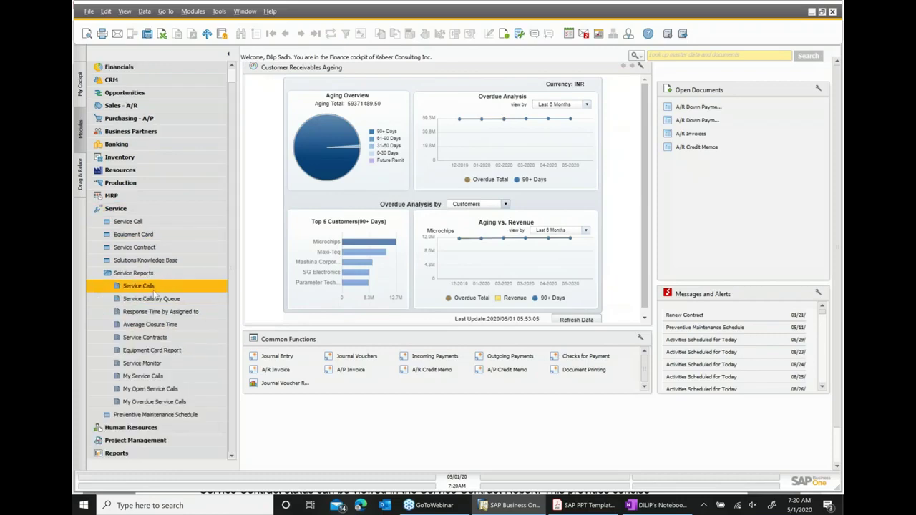
click(163, 365)
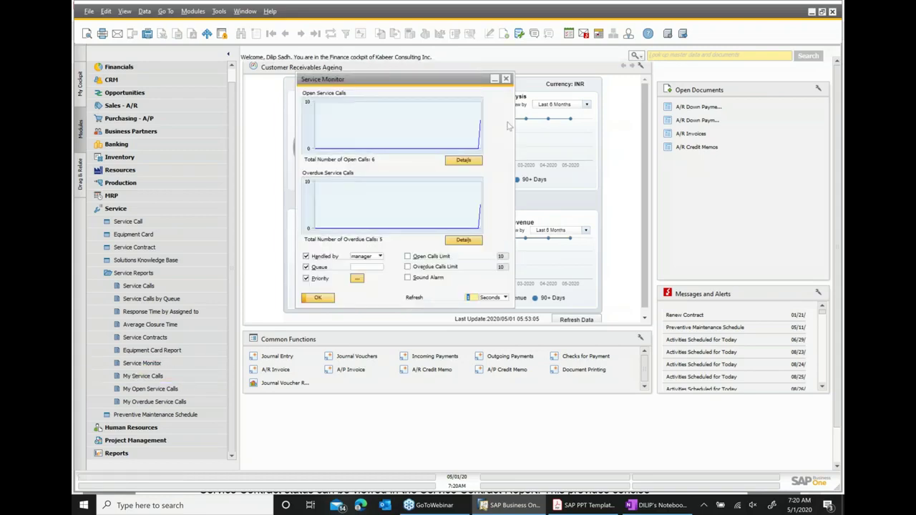
drag(427, 85, 479, 85)
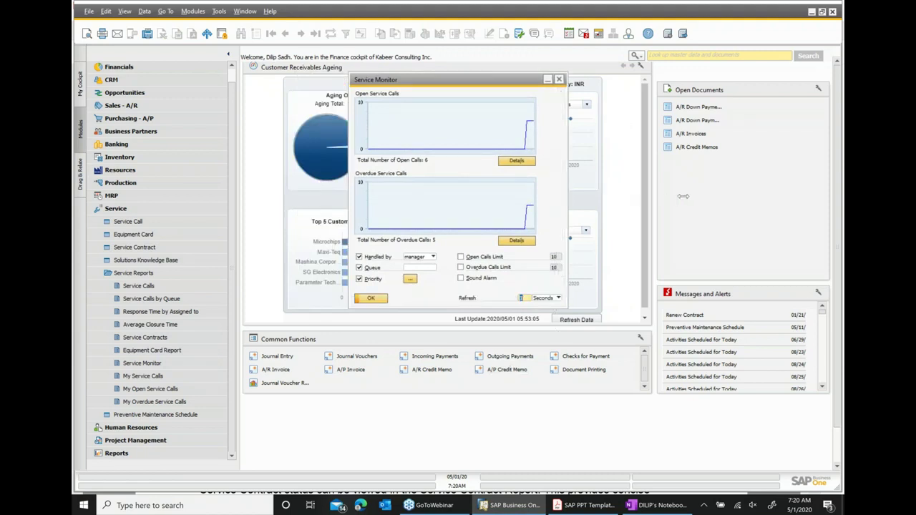
drag(386, 80, 377, 80)
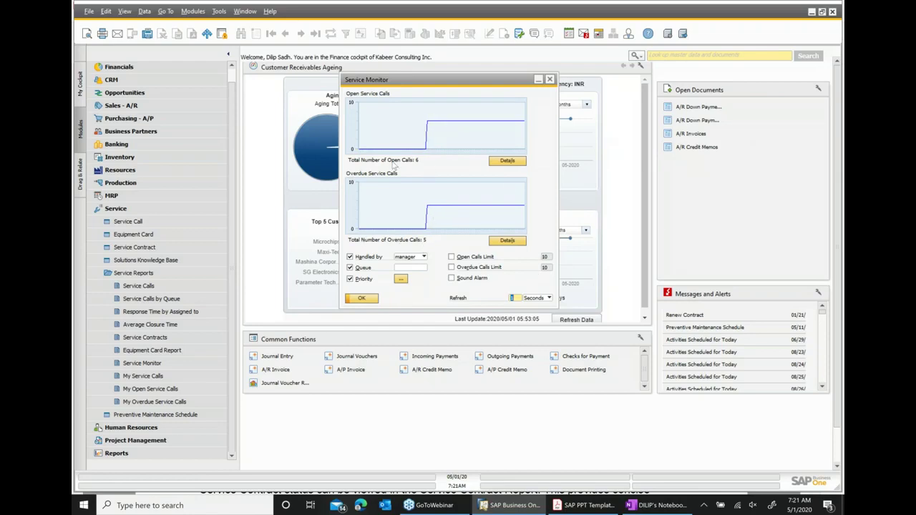
Review the detailed lists of open service calls and overdue service calls from the Service Monitor.
click(507, 161)
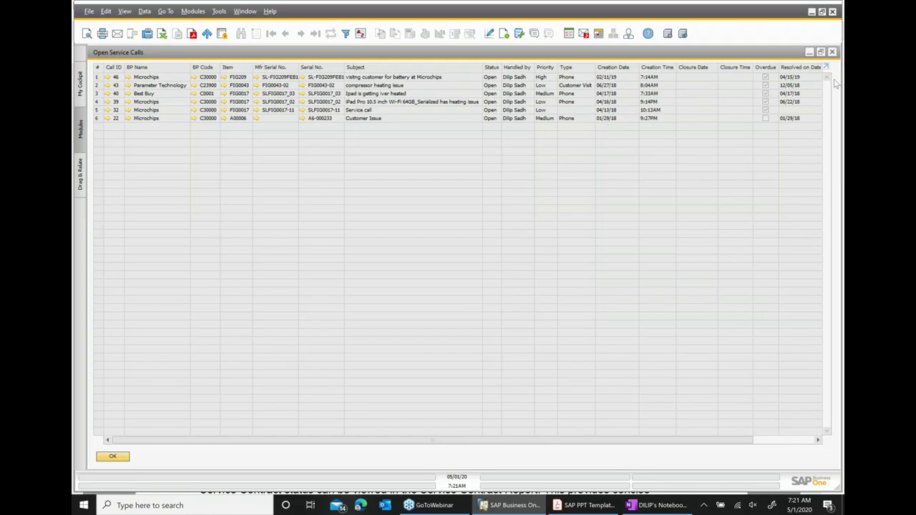
click(832, 52)
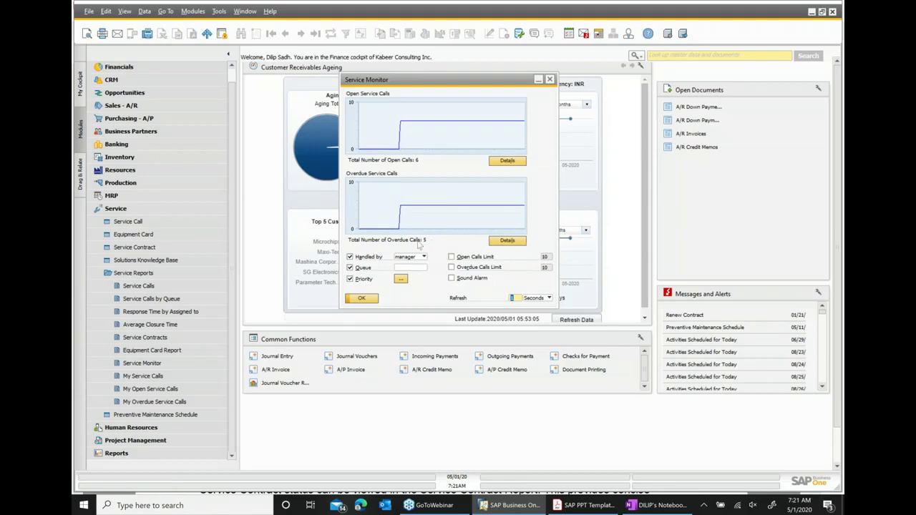
click(507, 241)
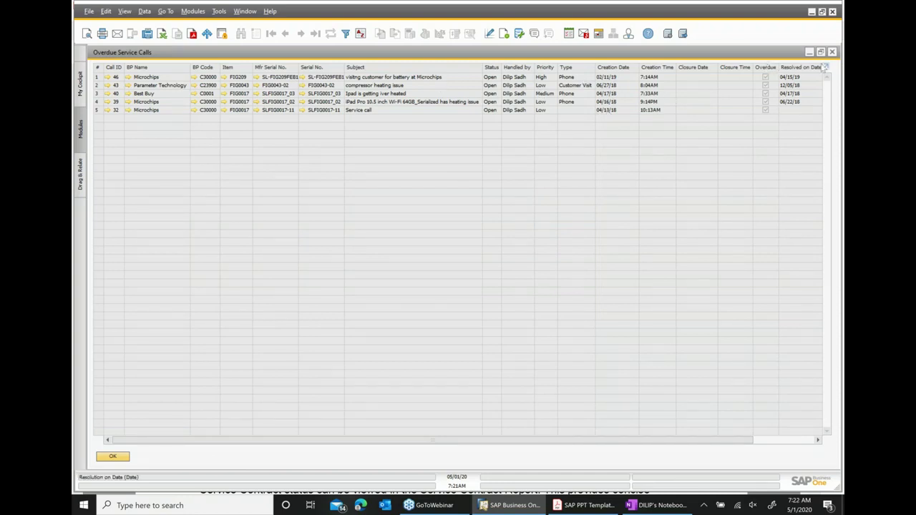
click(832, 53)
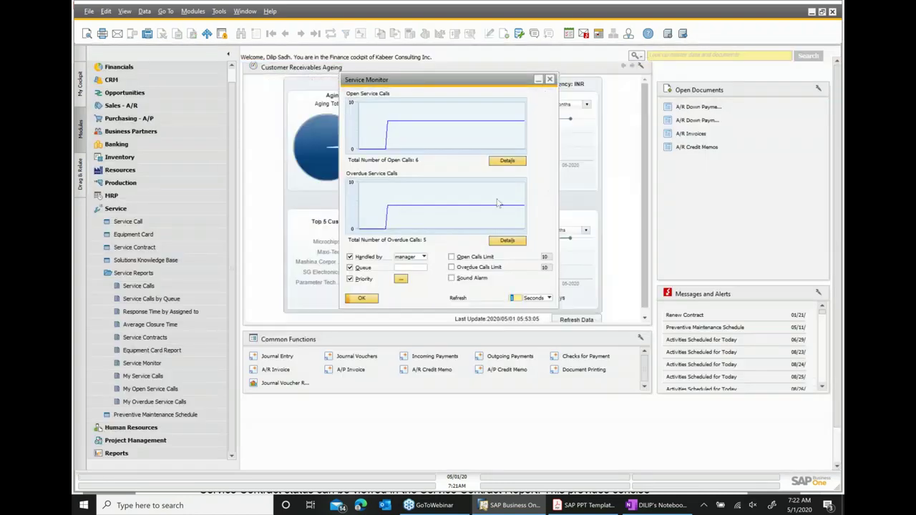
Look through the users available in the Service Monitor's Handled by filter, leaving manager selected.
click(420, 259)
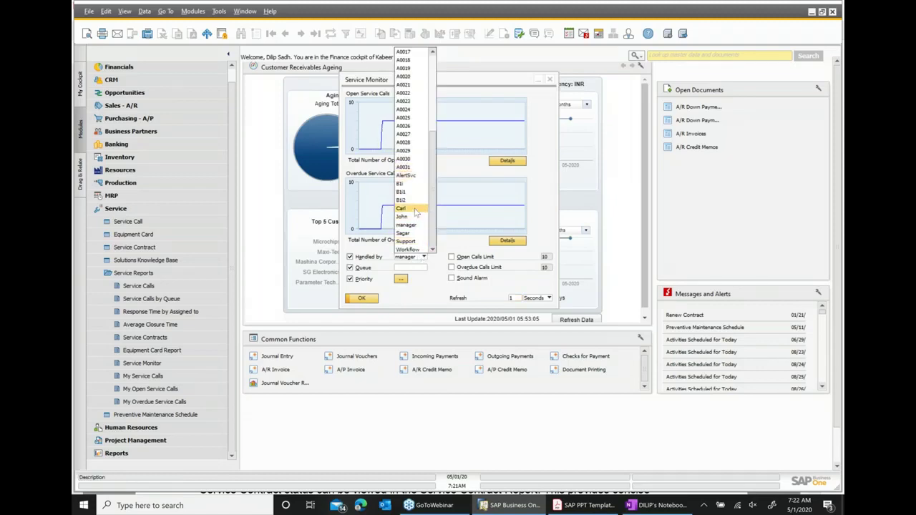
scroll(422, 205, up, 2)
scroll(423, 206, up, 4)
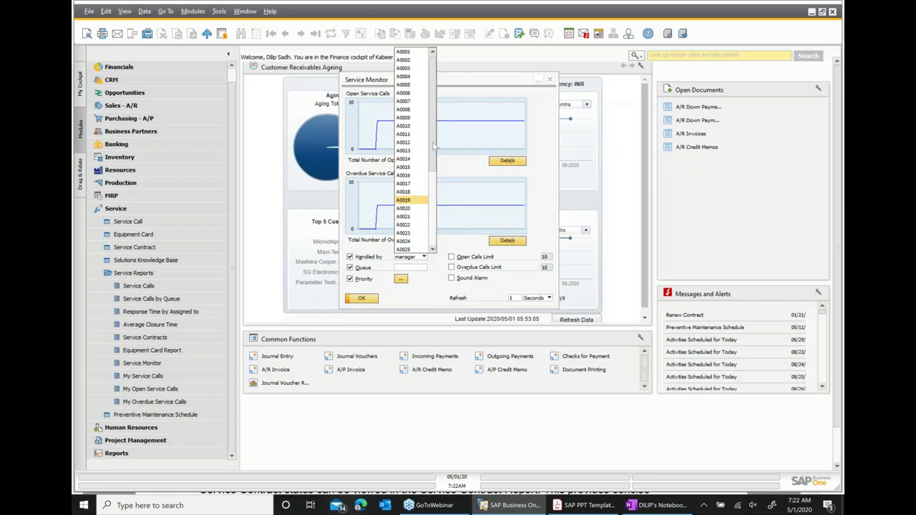
scroll(428, 230, down, 5)
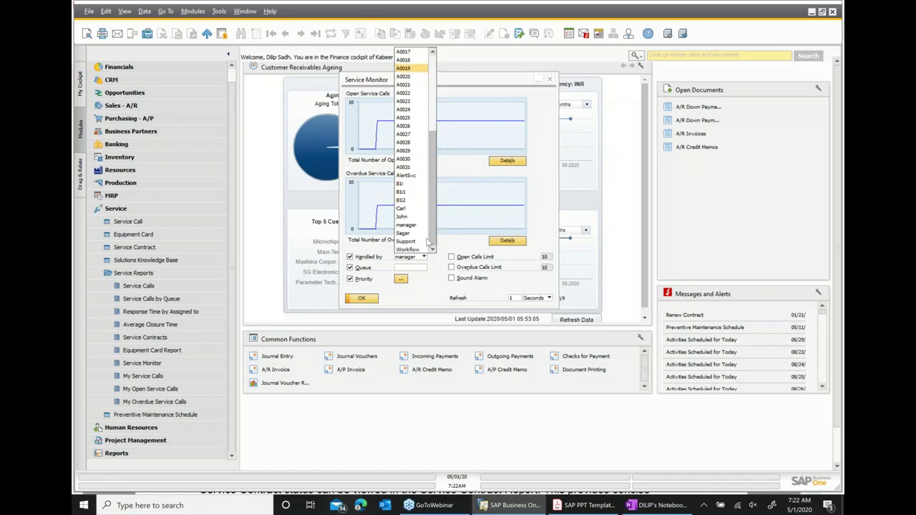
click(429, 306)
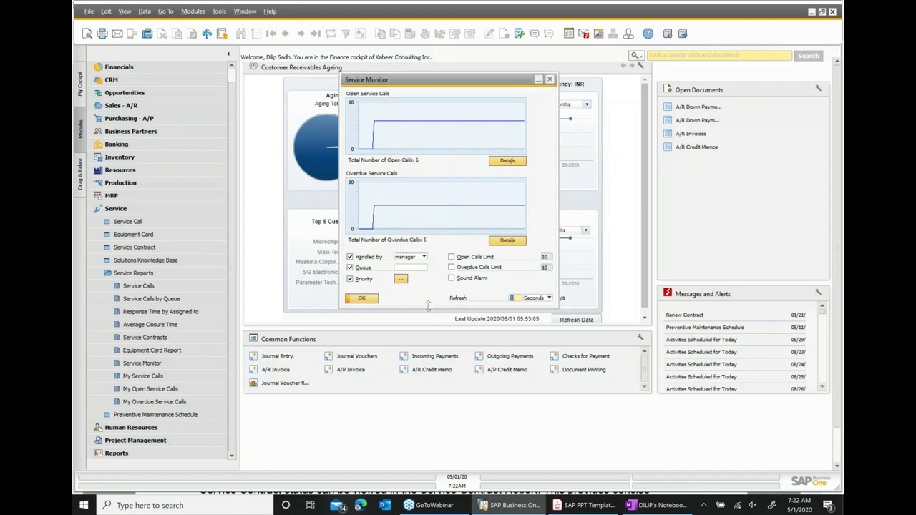
Enable the open calls limit, overdue calls limit and sound alarm in the Service Monitor, and close the monitor.
click(472, 259)
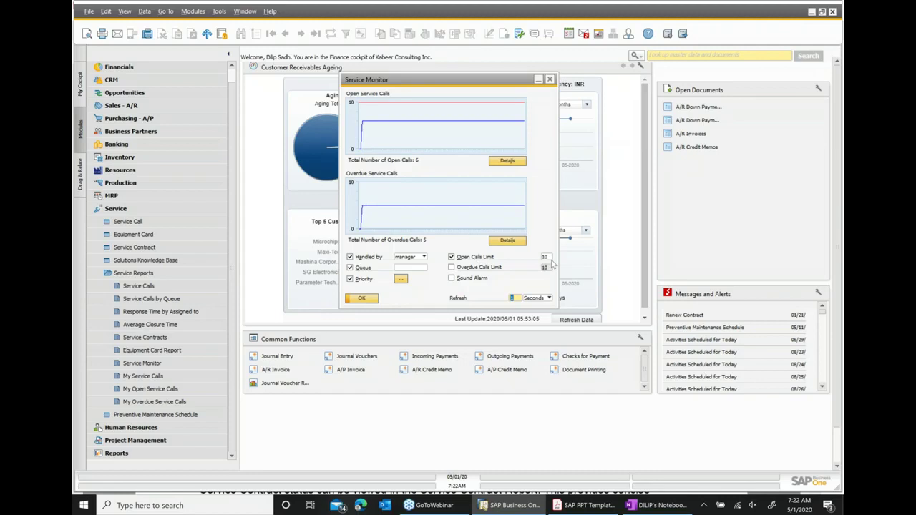
click(484, 269)
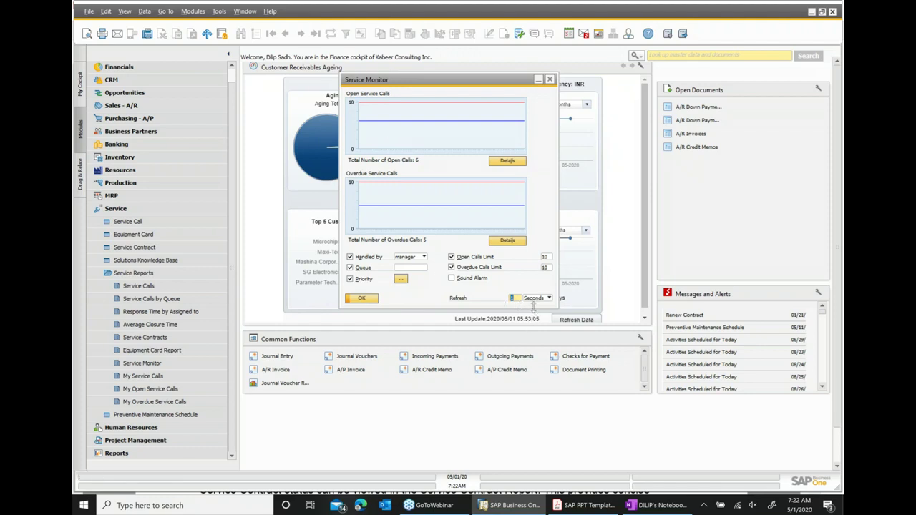
click(462, 279)
mouse_move(435, 506)
click(550, 80)
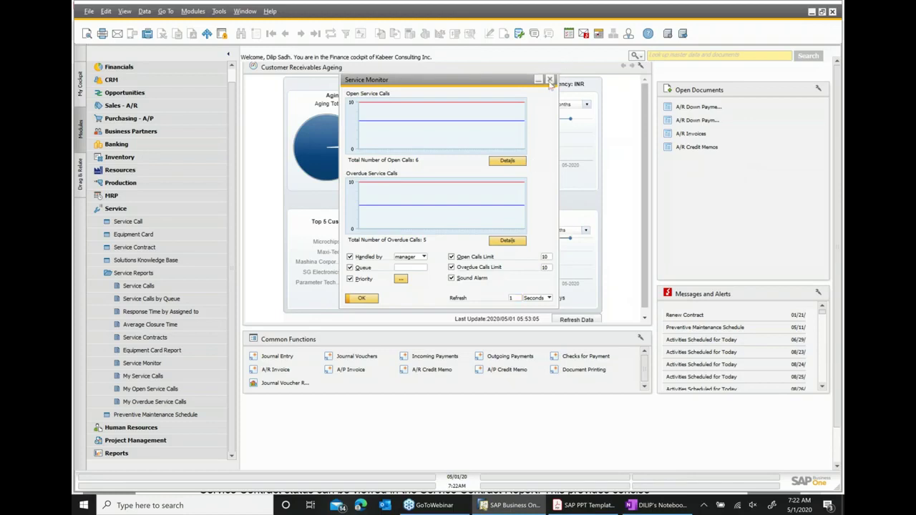
Switch to Acrobat Reader, show the "Settings for Service" slide and select its highlighted note on automatic creation of equipment cards.
click(562, 505)
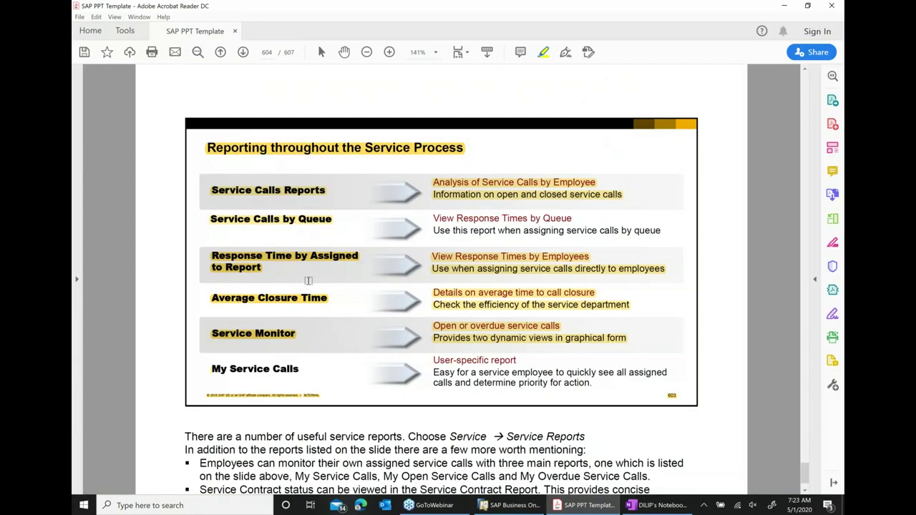
click(244, 51)
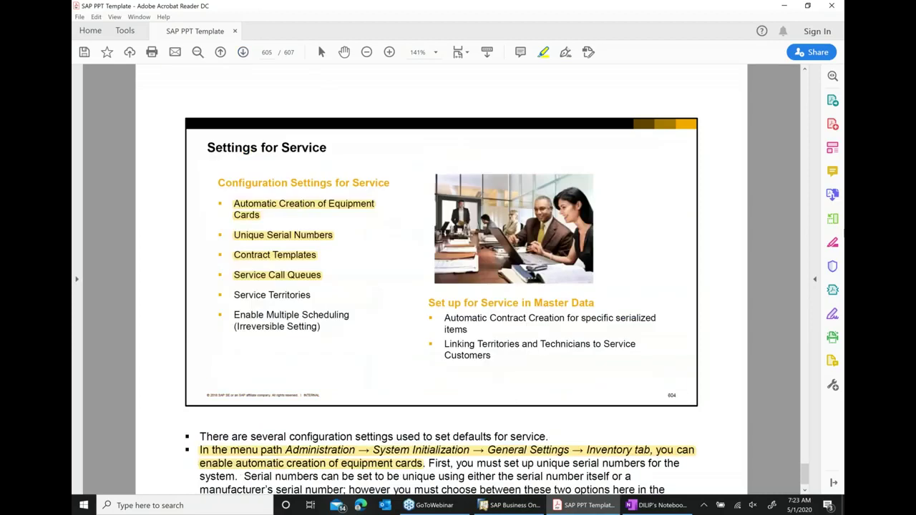
scroll(524, 333, down, 1)
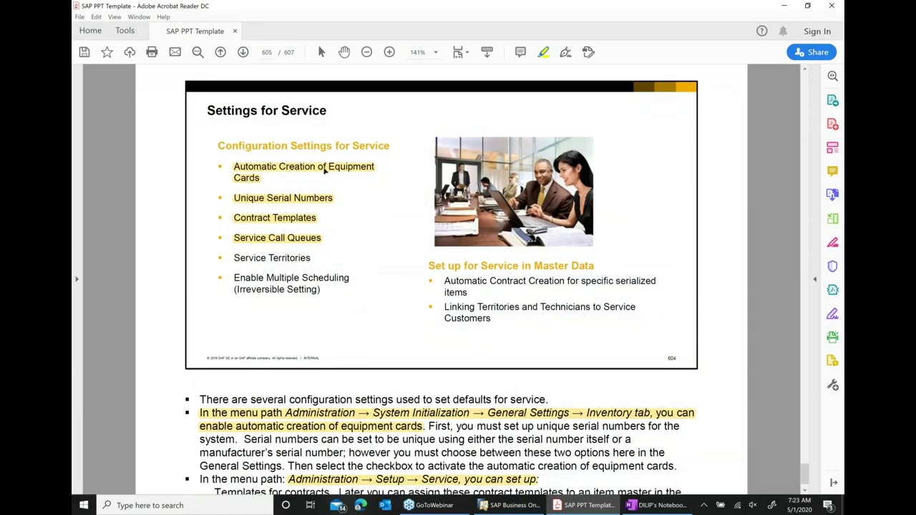
scroll(566, 334, down, 1)
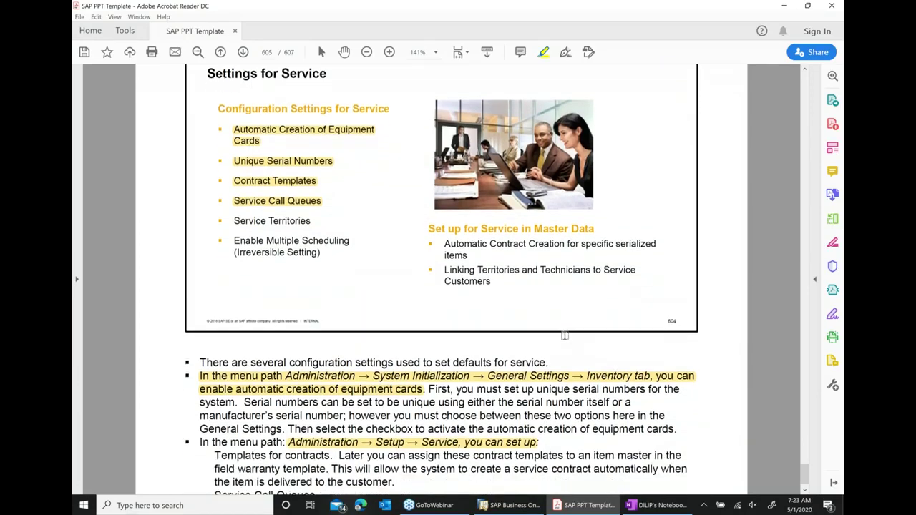
click(412, 391)
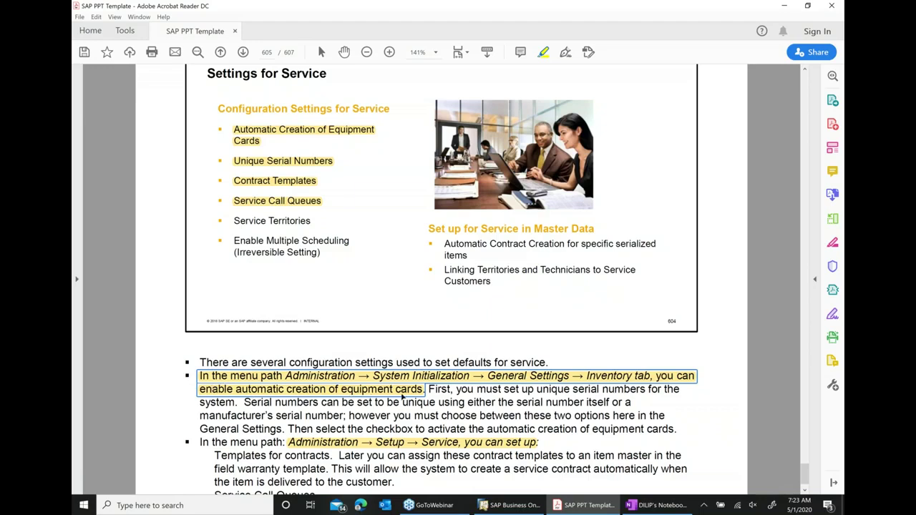
Highlight "Templates for contracts" in the slide notes and select the highlighted note on multiple scheduling in Document Settings.
scroll(401, 395, down, 1)
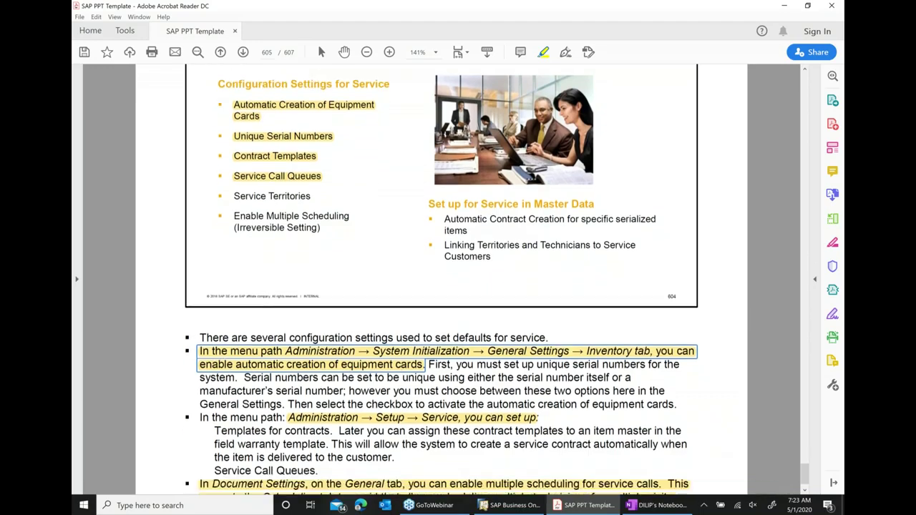
scroll(557, 390, down, 4)
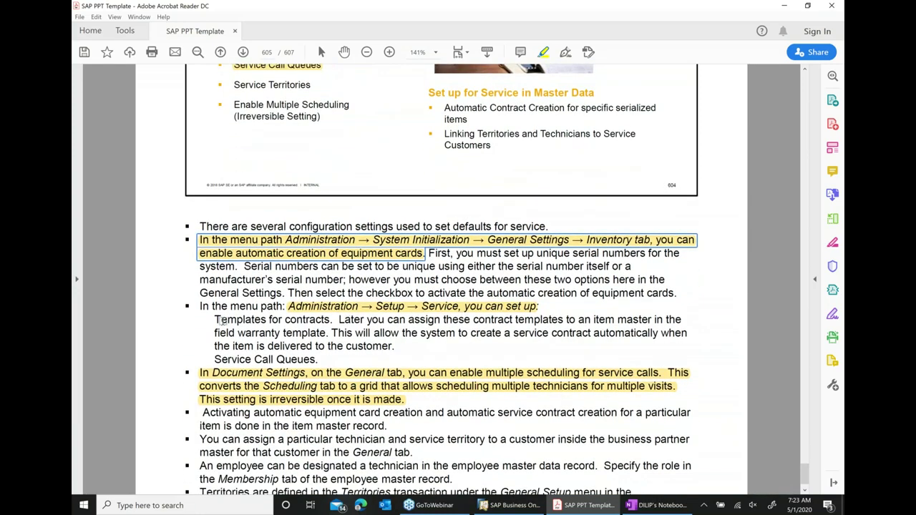
drag(236, 319, 329, 319)
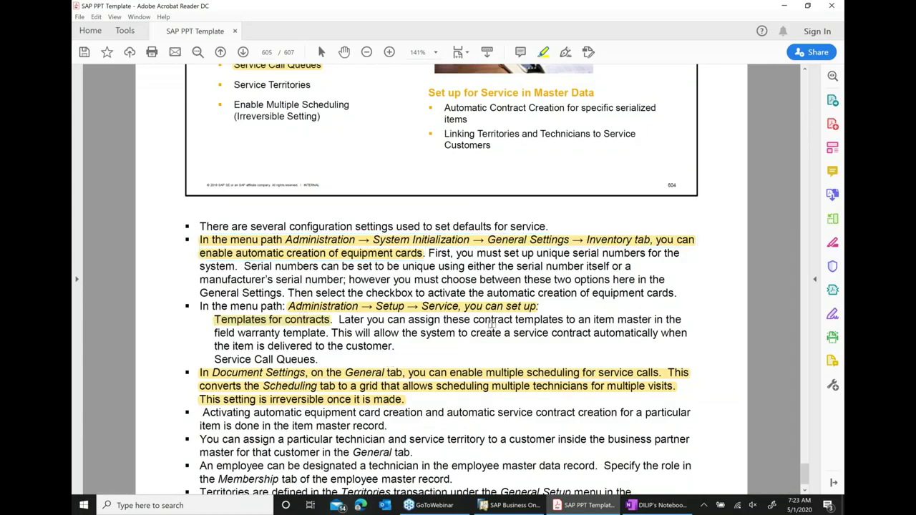
scroll(491, 324, down, 1)
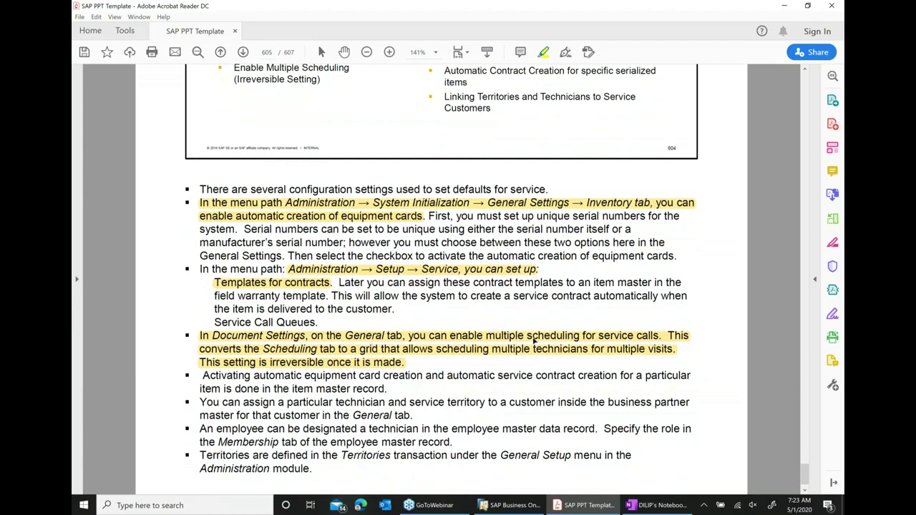
click(402, 358)
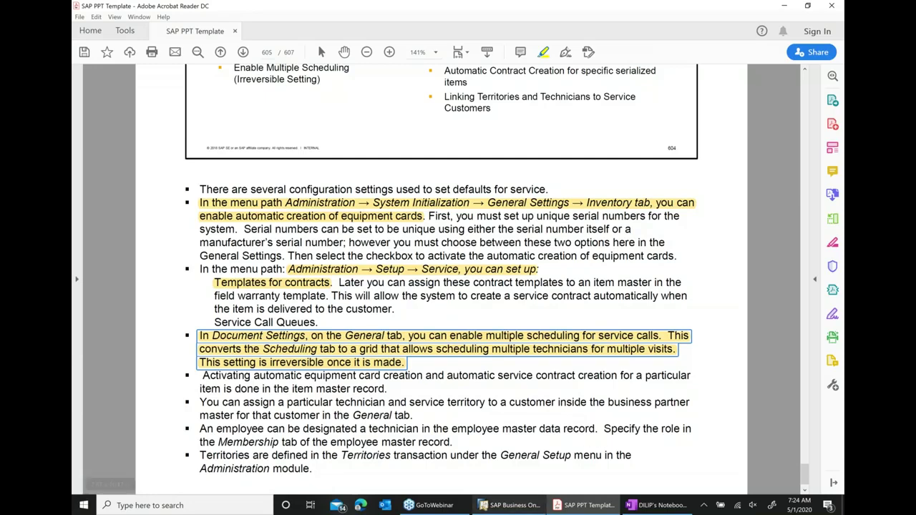
Switch to the web browser, go to Google Drive from Google and open the US Training docs folder.
click(360, 505)
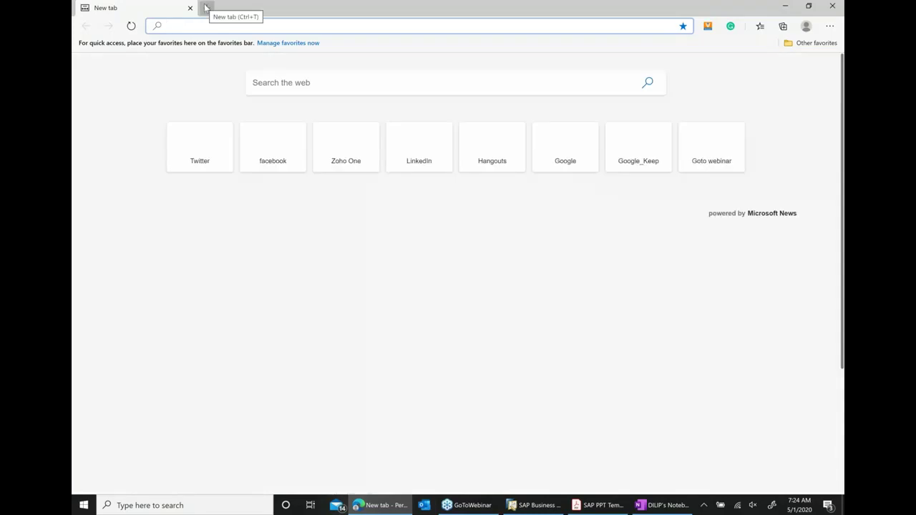
click(565, 147)
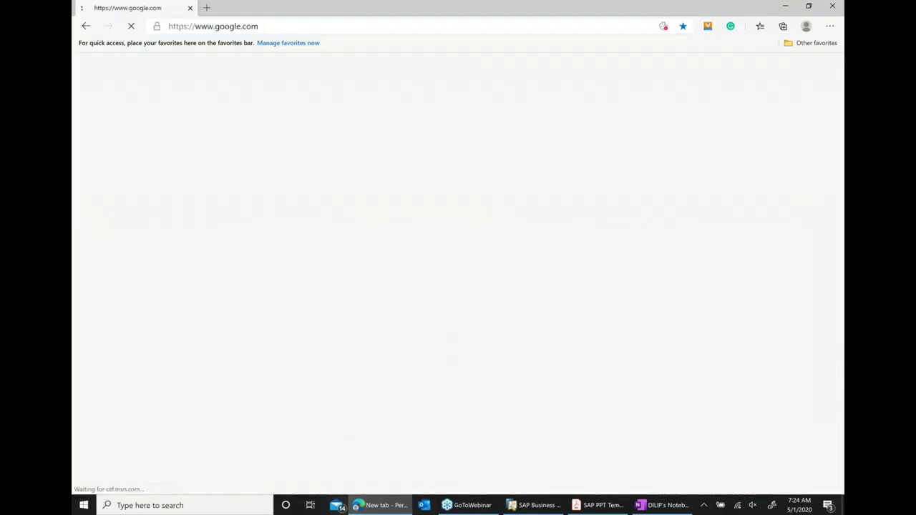
click(795, 70)
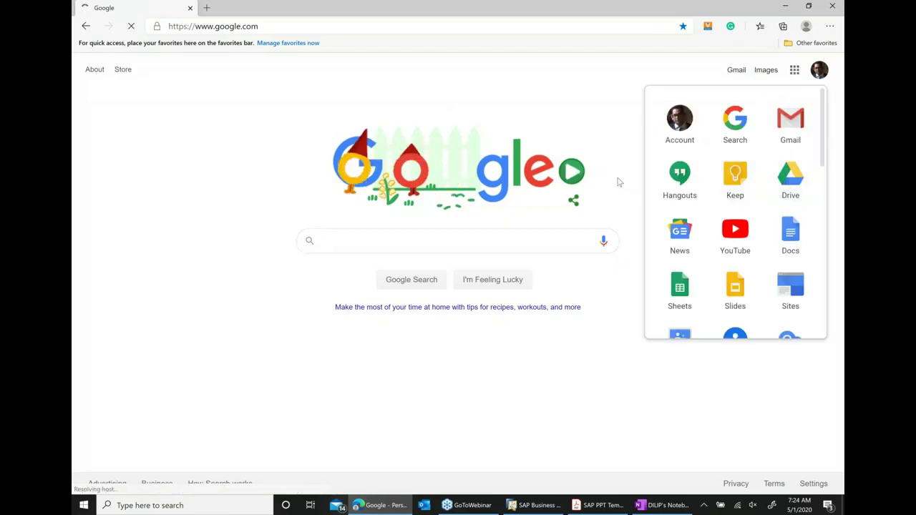
click(787, 185)
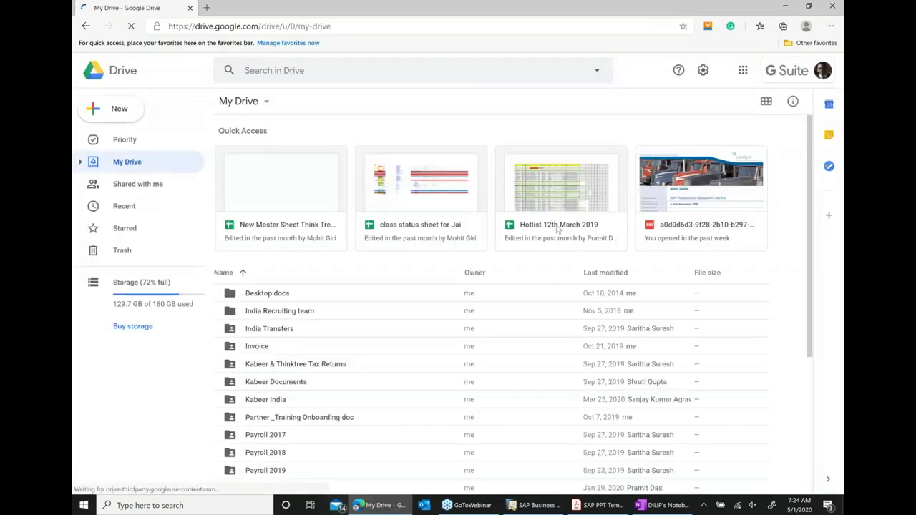
scroll(558, 229, down, 3)
scroll(558, 229, down, 2)
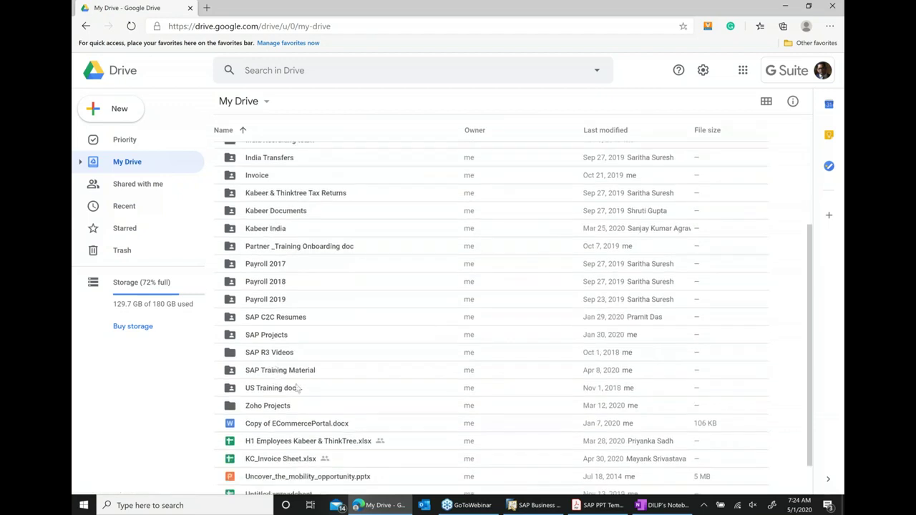
double_click(274, 389)
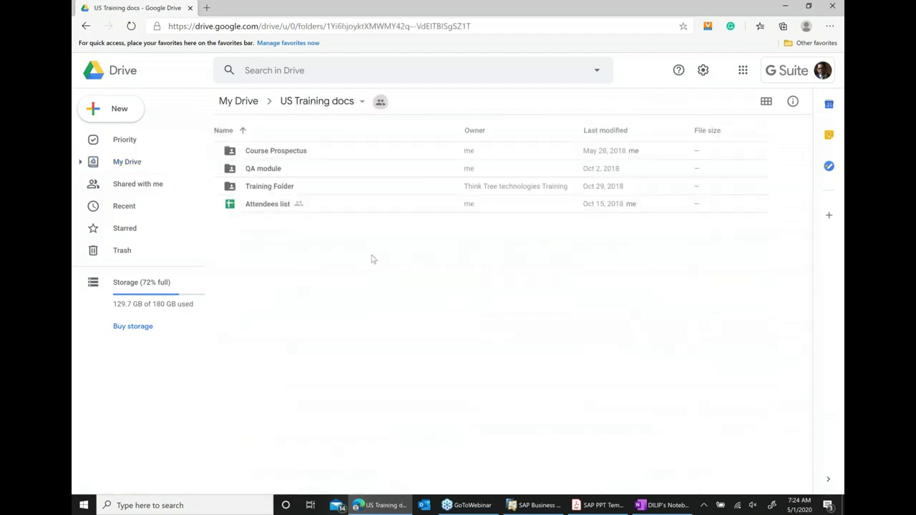
Return to My Drive and open the SAP B1 Material folder inside SAP Training Material.
click(165, 185)
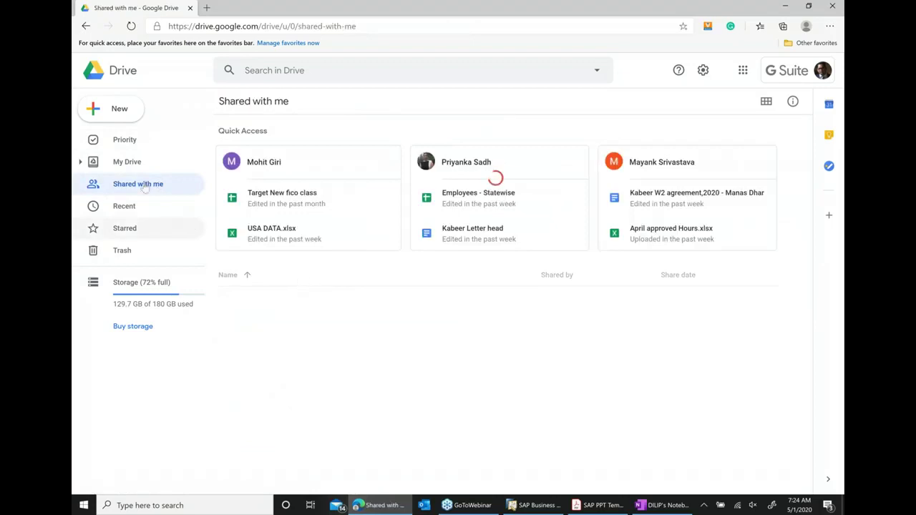
click(129, 162)
scroll(272, 379, down, 5)
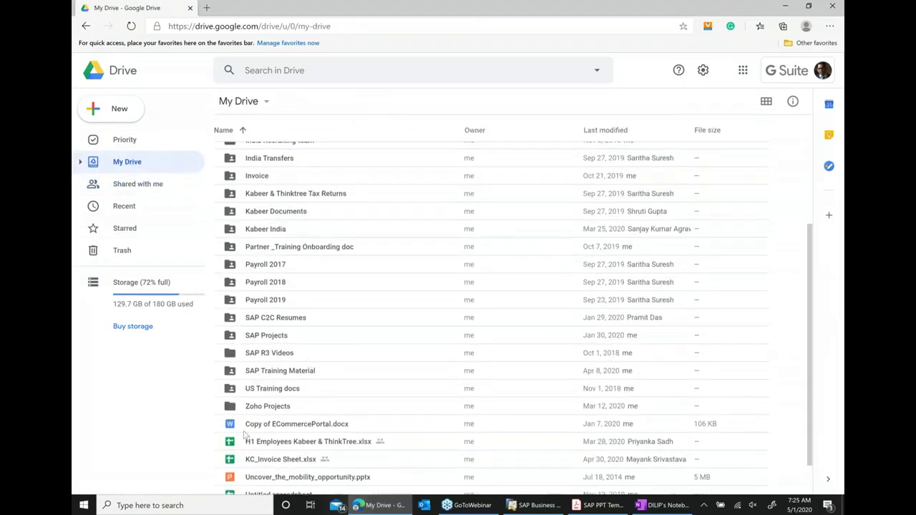
double_click(272, 375)
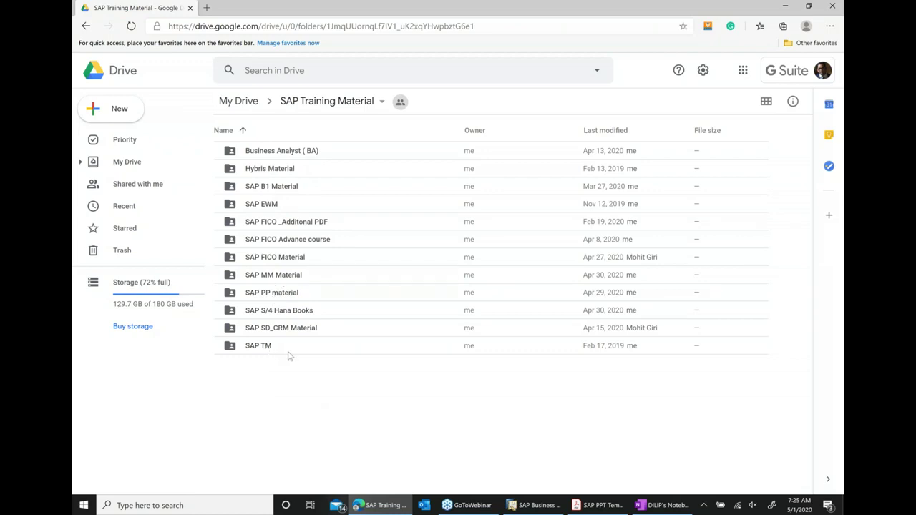
click(285, 192)
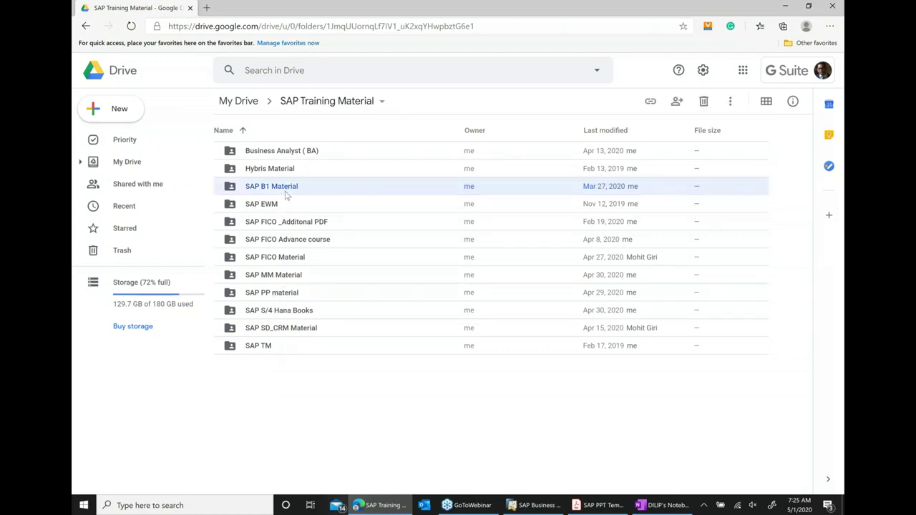
double_click(286, 192)
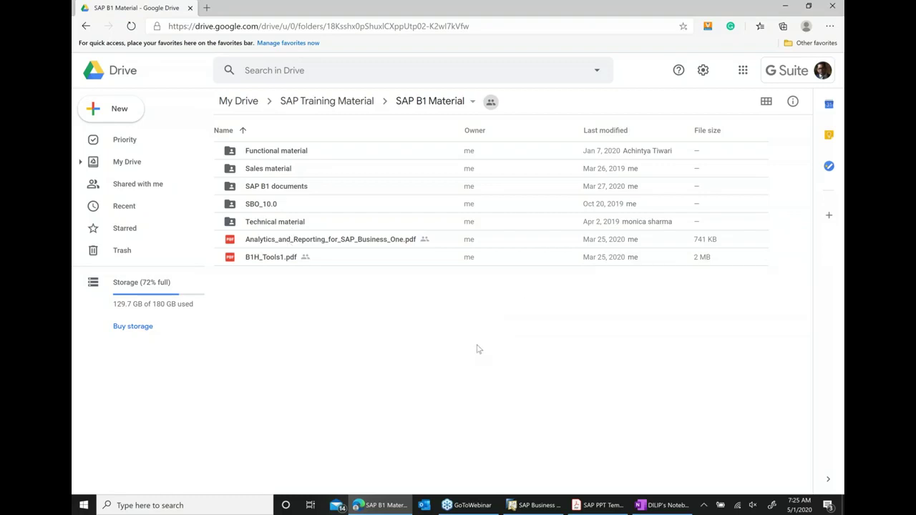
Close the browser and move on to the Summary slide in Acrobat Reader.
click(86, 27)
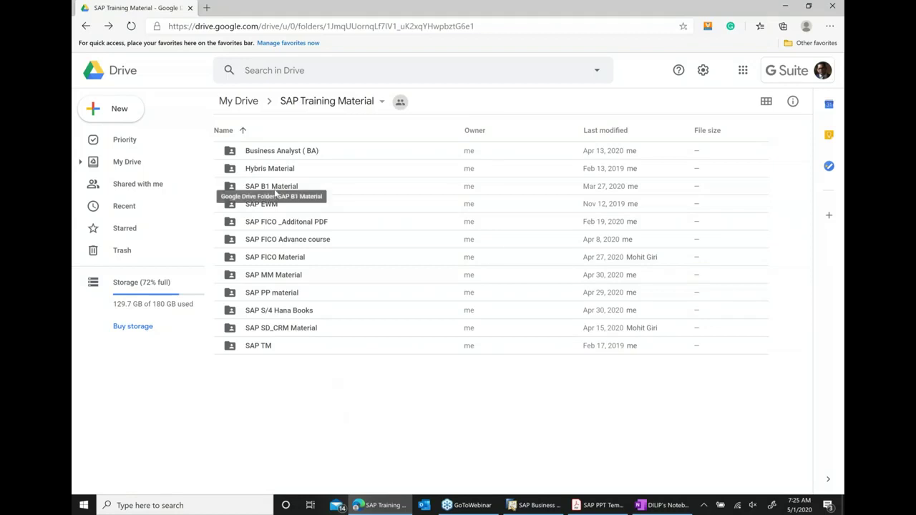
click(833, 6)
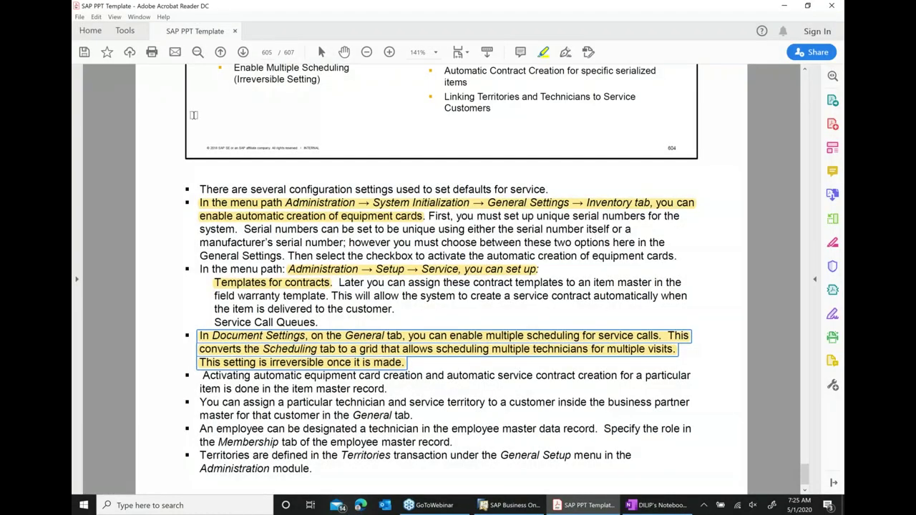
click(243, 53)
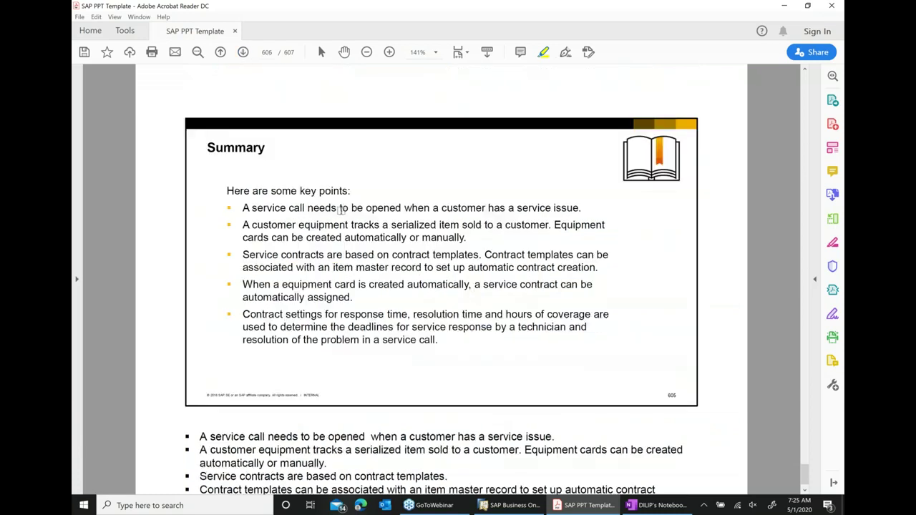
Switch to SAP Business One, look up item FIG209 in Item Master Data to check its warranty template, and close the record.
click(787, 7)
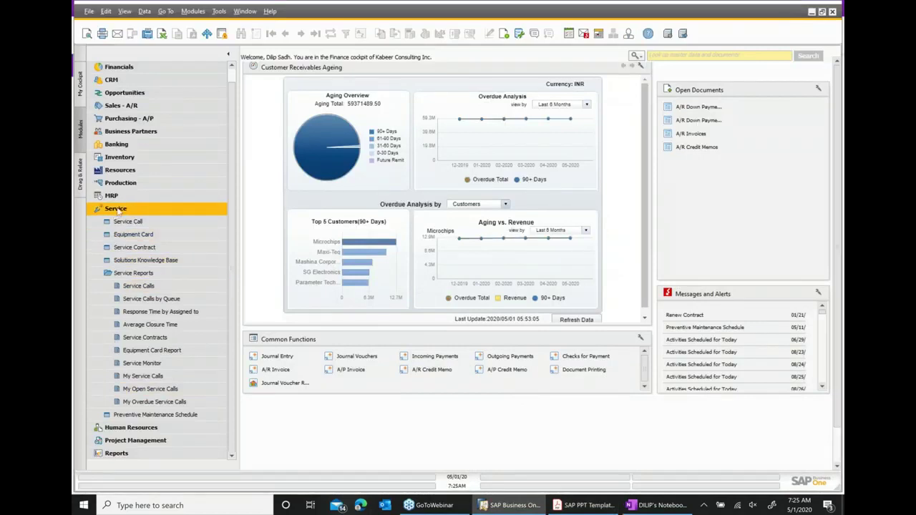
click(116, 208)
click(120, 170)
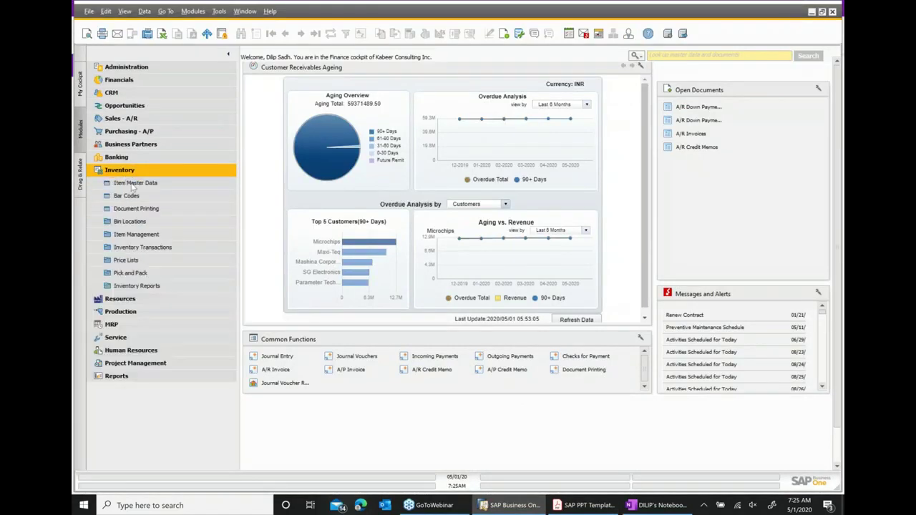
click(134, 183)
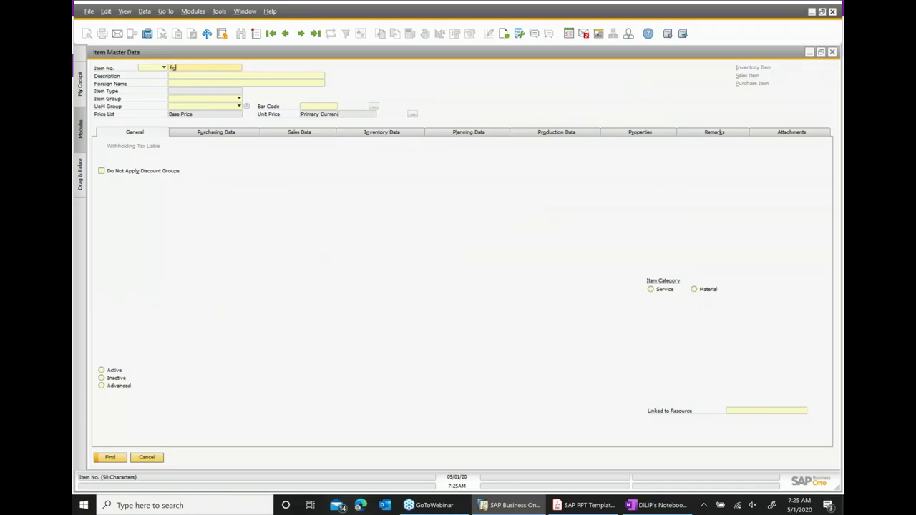
key(Return)
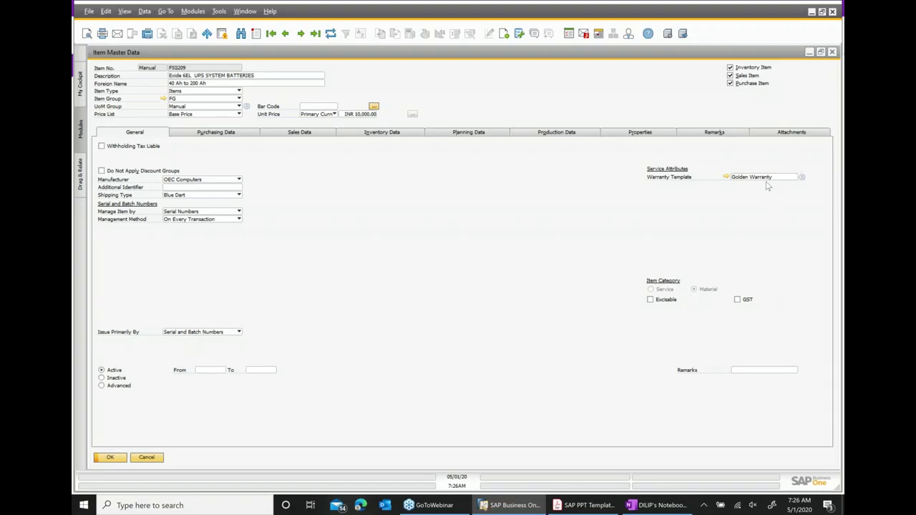
click(833, 53)
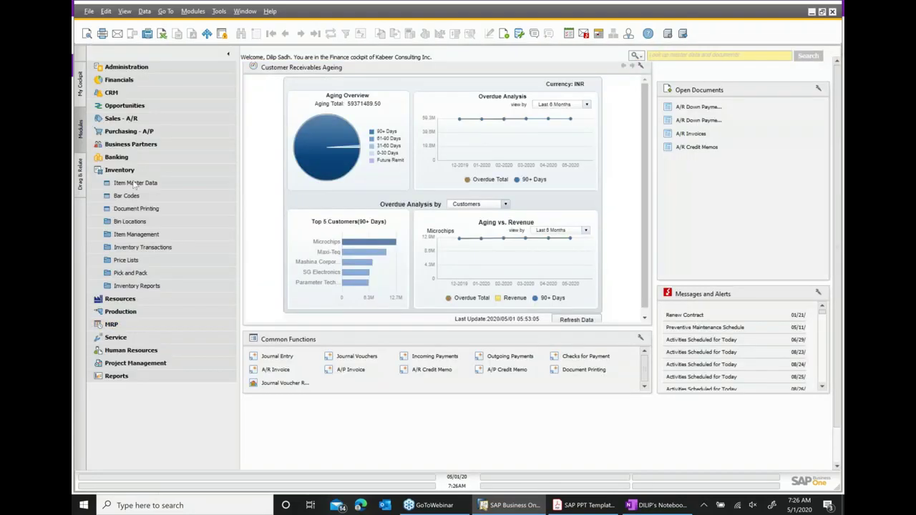
Start a new purchase order and enter an exchange rate of 1 for CAN, EUR and GBP on May 1.
click(129, 171)
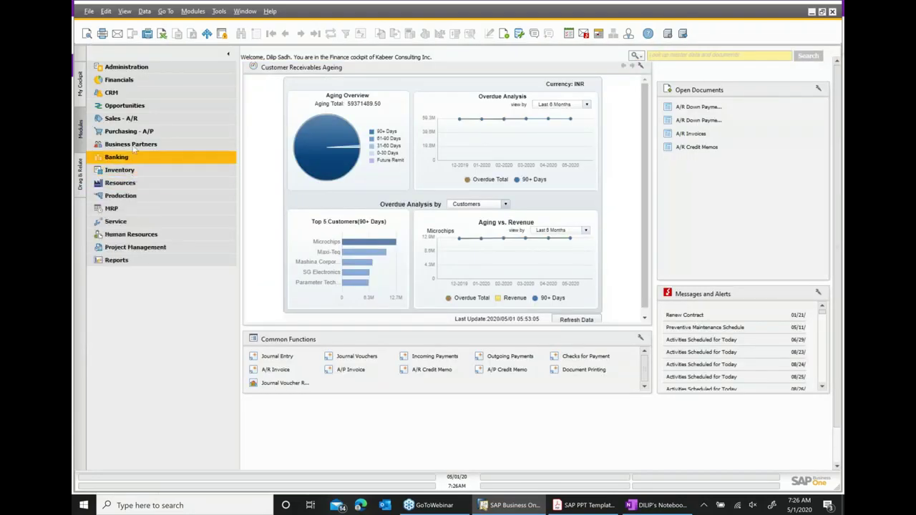
click(133, 133)
click(136, 119)
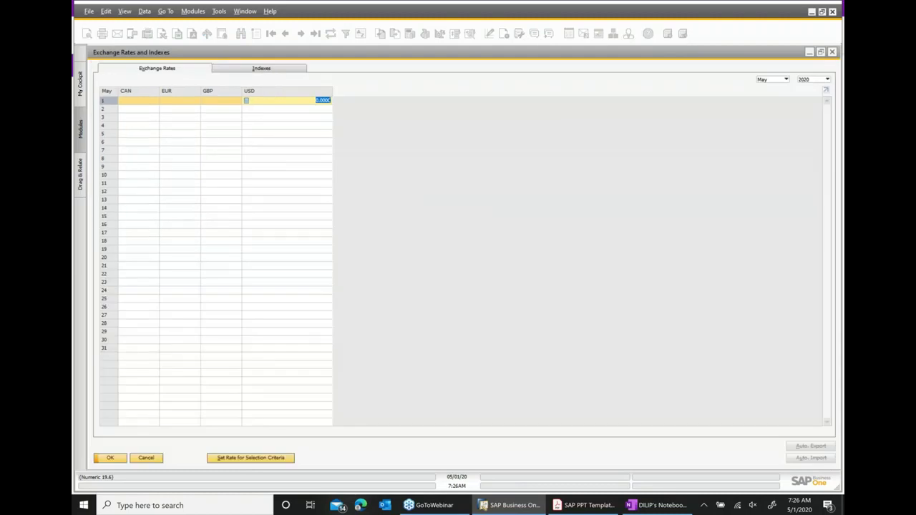
click(143, 103)
text(1)
key(Tab)
text(1)
key(Tab)
text(1)
key(Tab)
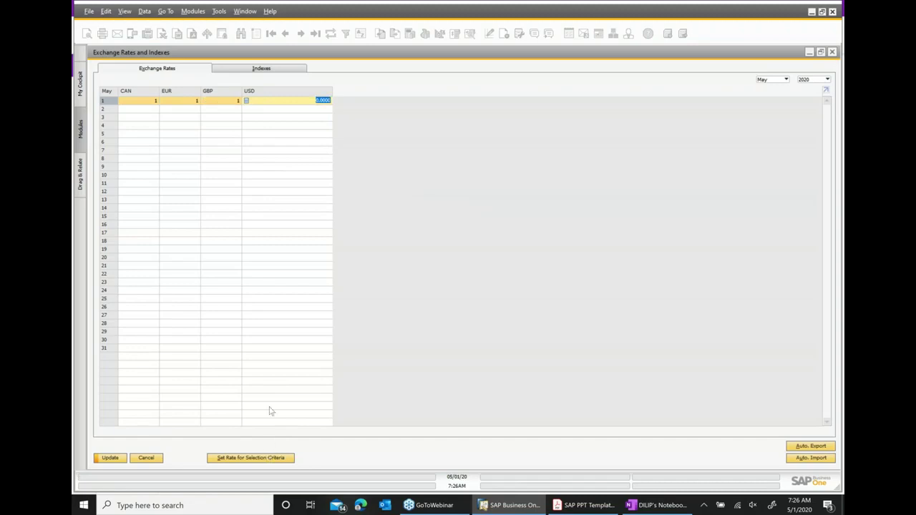
Set a rate of 1 for Canadian Dollar, Euro, British Pound and US Dollar from 05/01/20 to 05/31/20, and save the exchange rates.
click(251, 459)
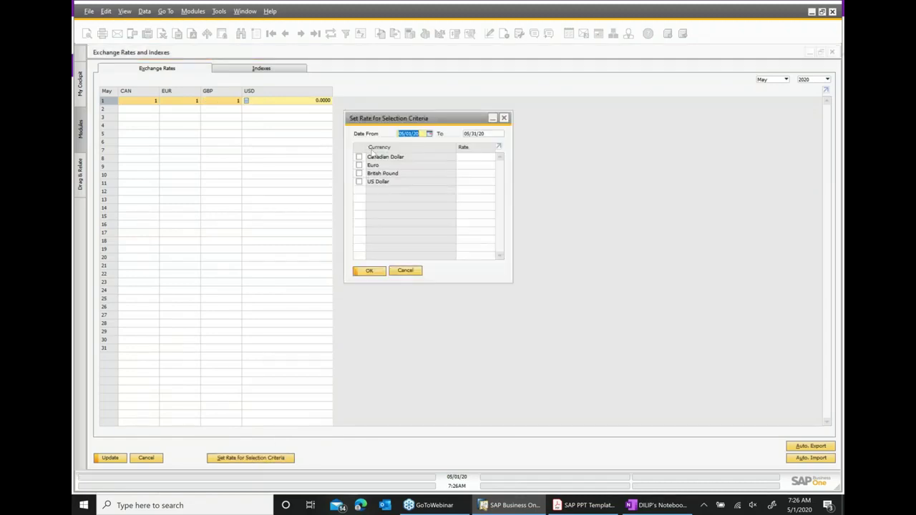
click(359, 157)
click(360, 164)
click(359, 173)
click(359, 182)
click(472, 157)
text(1)
key(Tab)
text(1)
key(Tab)
text(1)
key(Tab)
text(1)
click(369, 271)
click(114, 460)
click(111, 458)
Choose Acme Associates as the vendor of the new purchase order.
click(147, 106)
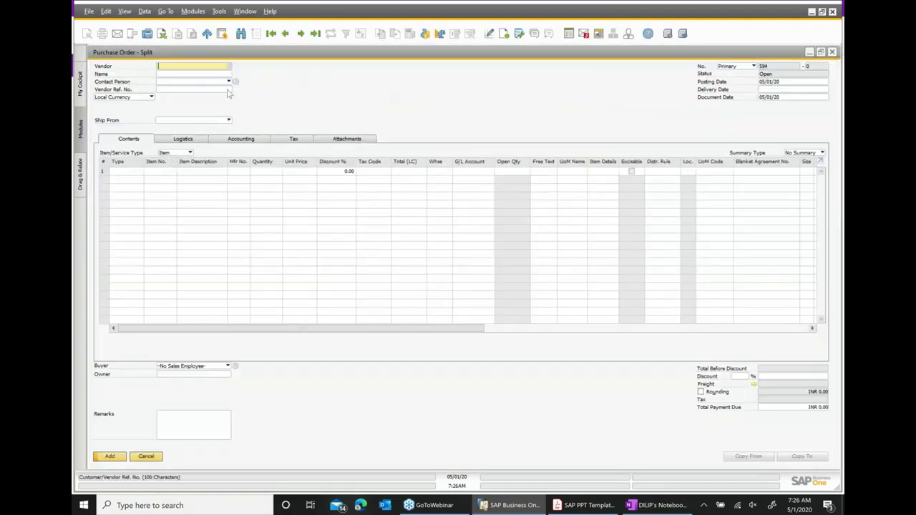
click(229, 67)
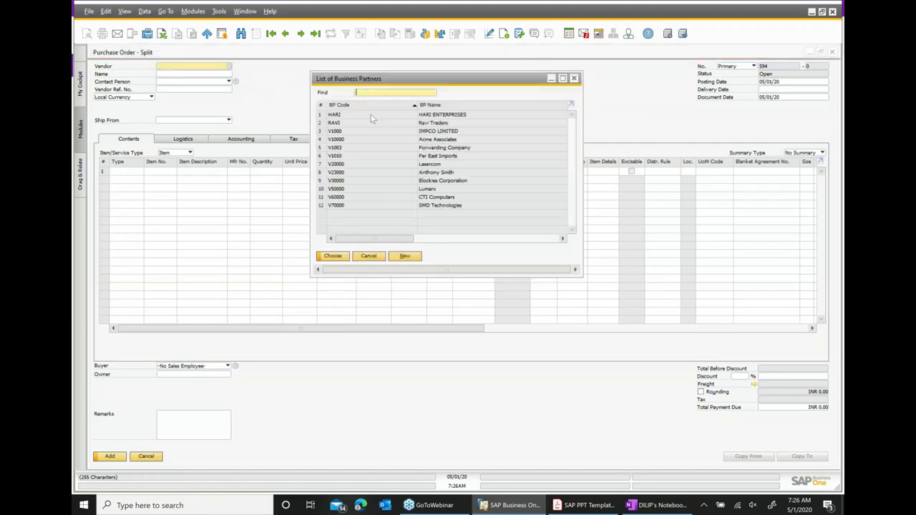
key(Return)
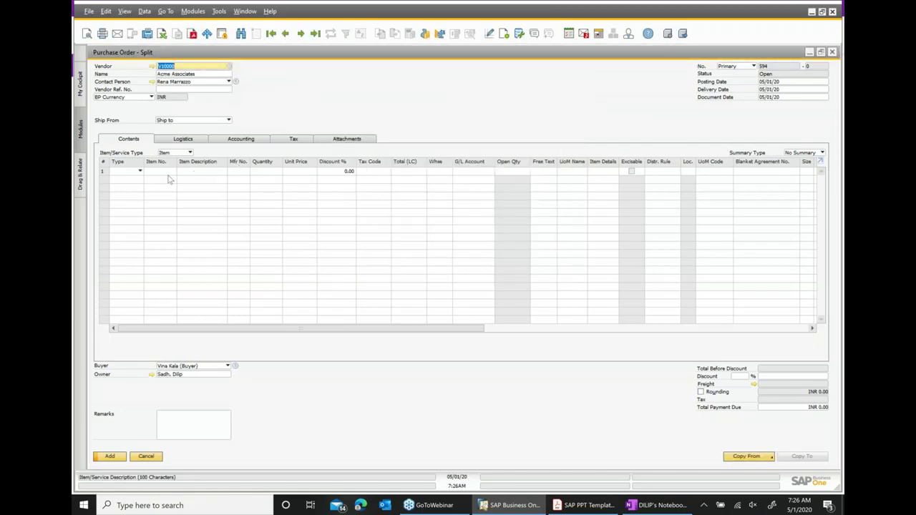
text(Team learning session ; SAP Learning April 28)
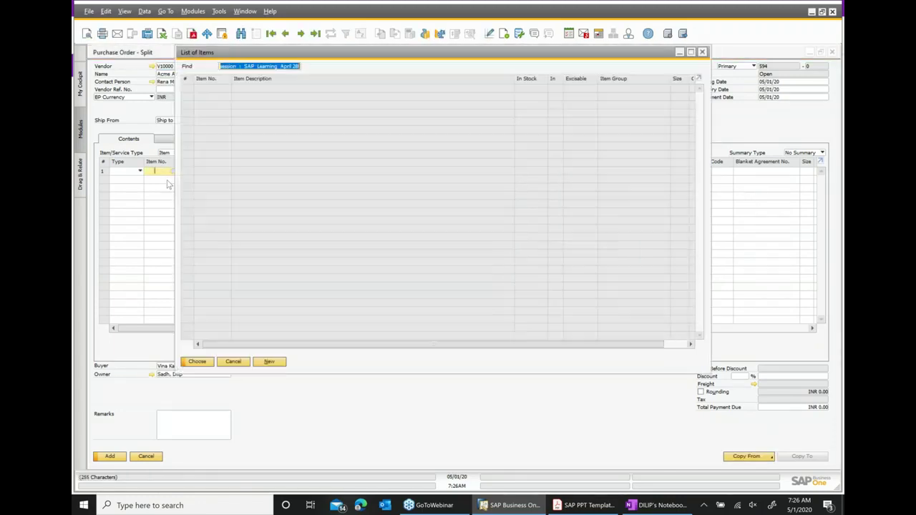
click(833, 52)
key(BackSpace)
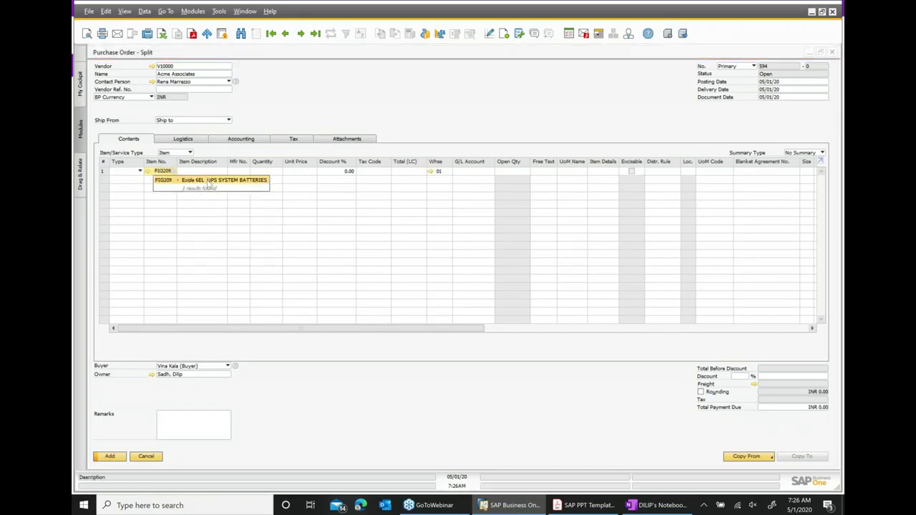
Enter item FIG209 in the first row and add the purchase order.
key(Tab)
click(281, 173)
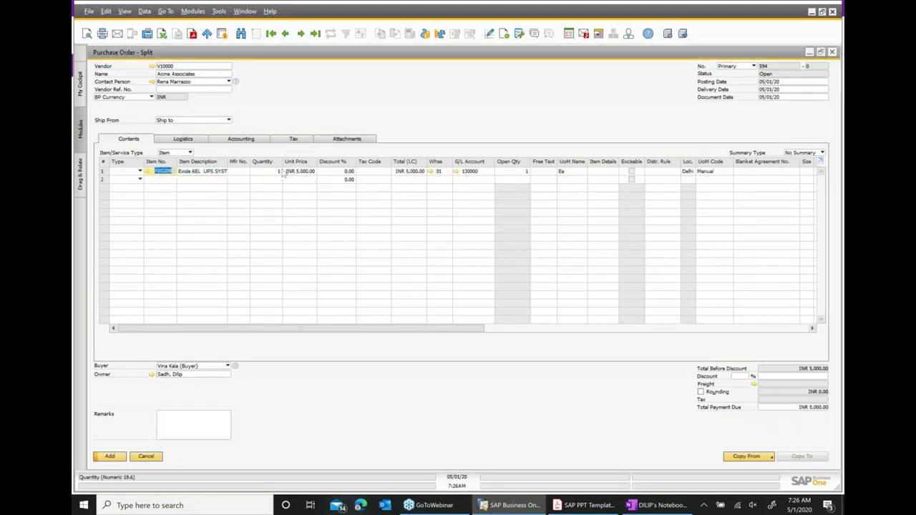
click(111, 459)
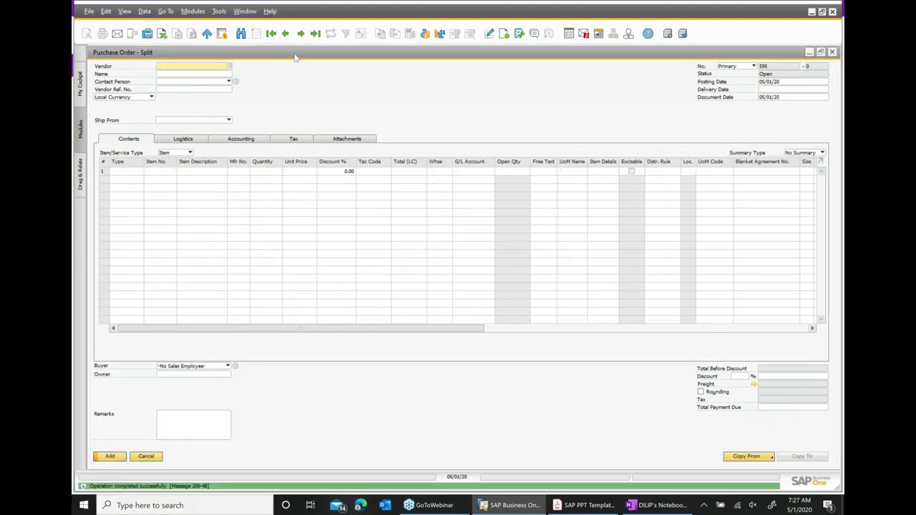
Bring up the purchase order just added and copy it to a Goods Receipt PO.
click(284, 35)
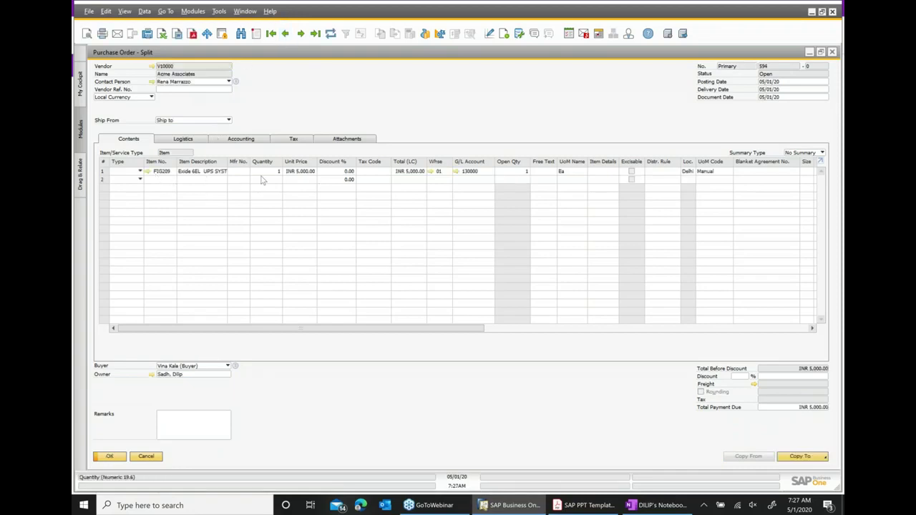
click(801, 458)
click(796, 440)
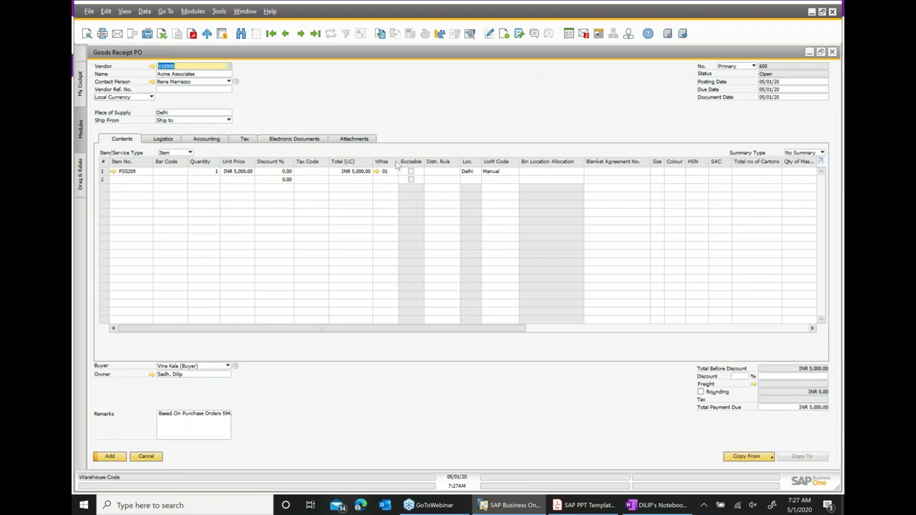
Assign FIG209-SL5120 as both the manufacturer serial number and the serial number of the received item, and add the Goods Receipt PO.
click(122, 457)
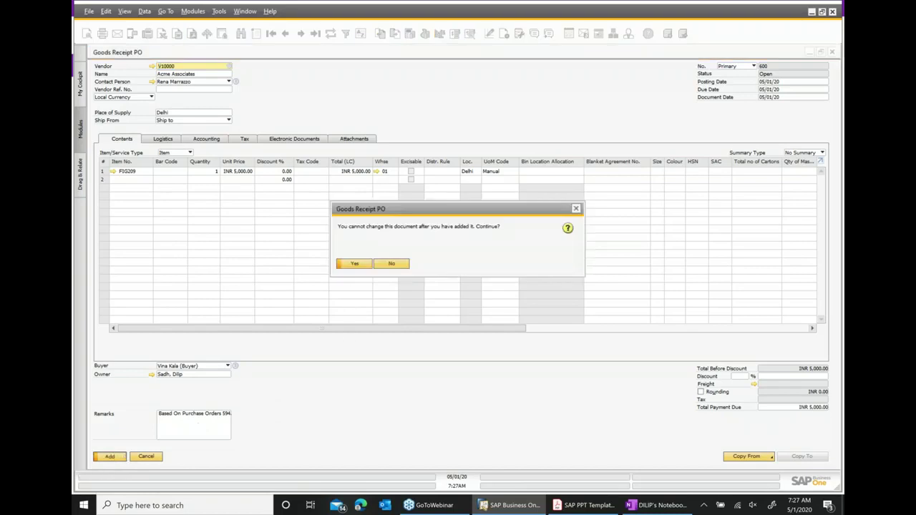
click(356, 265)
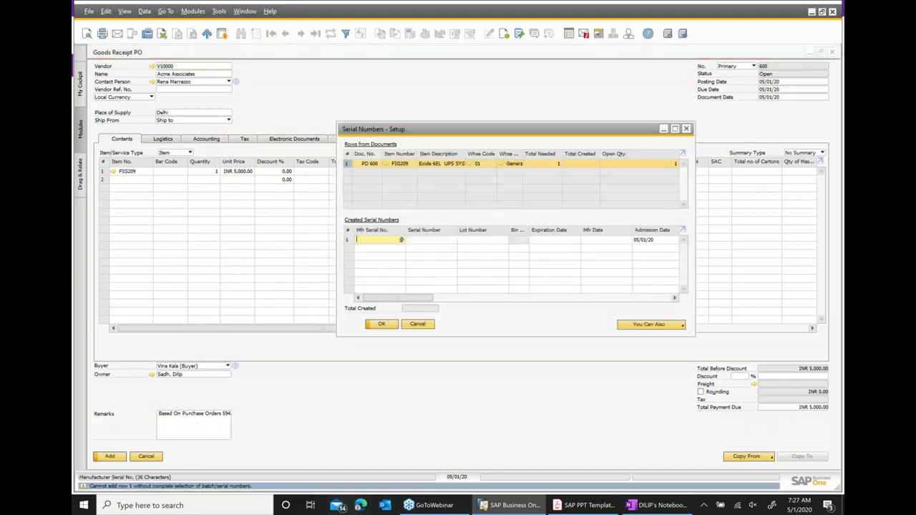
drag(462, 133, 410, 88)
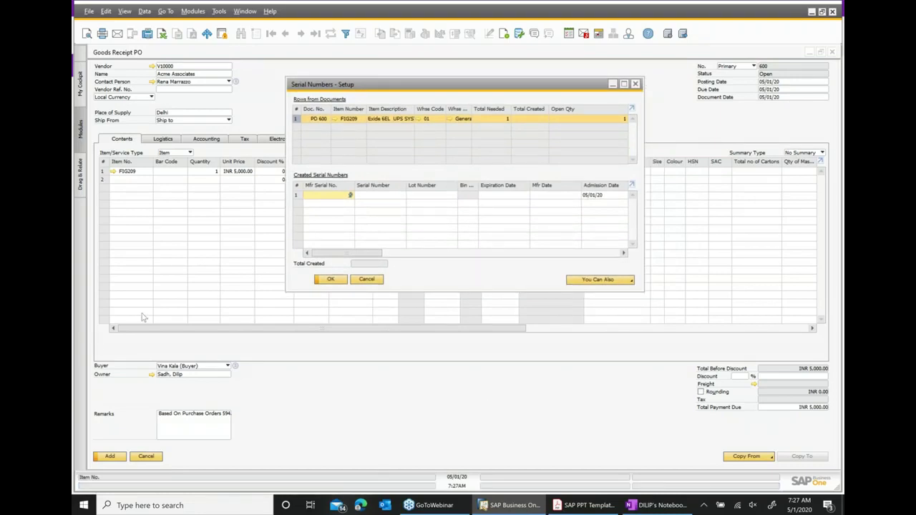
text(FIG209-SLS120)
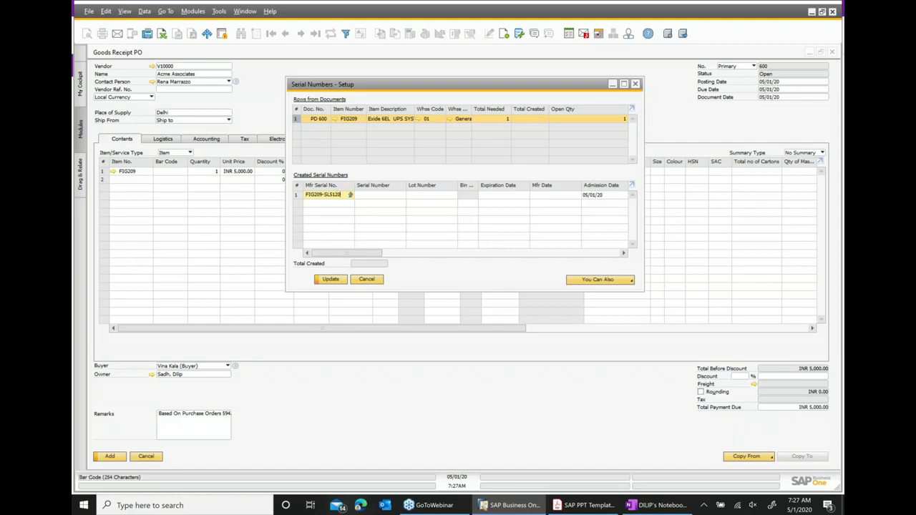
drag(343, 194, 297, 194)
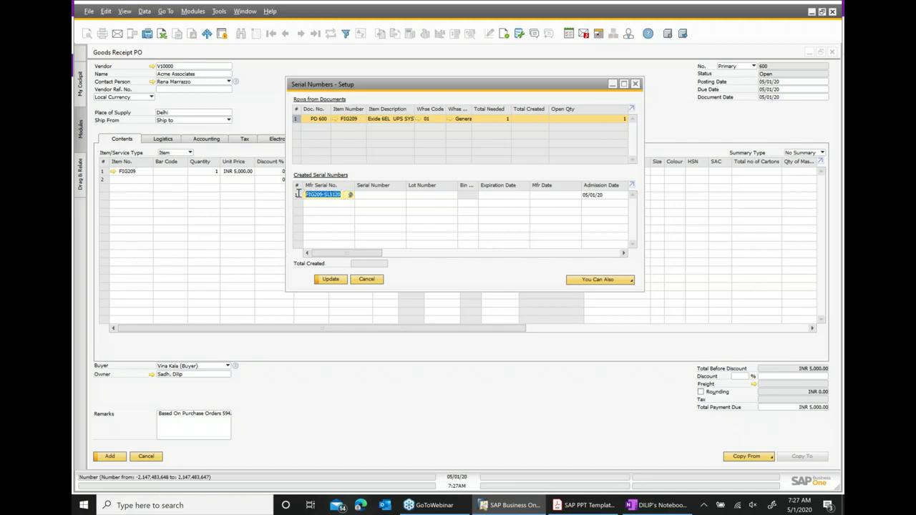
click(392, 198)
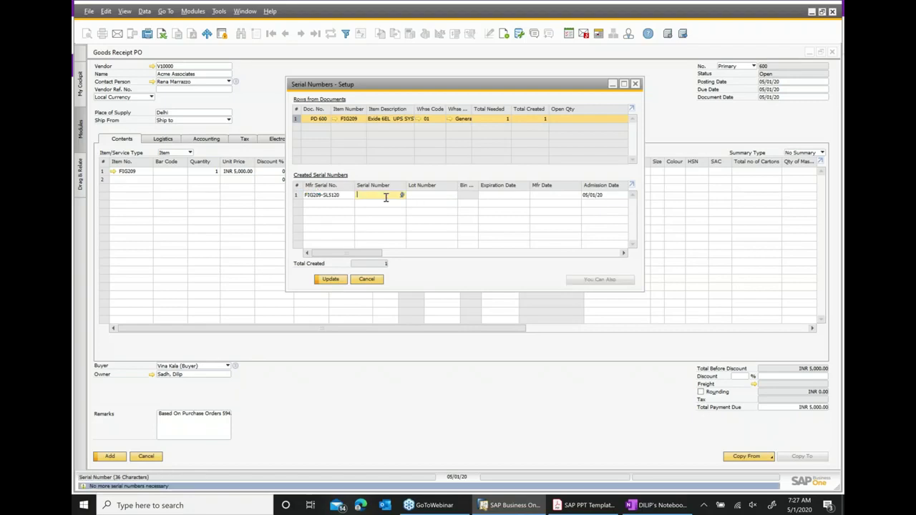
key(ctrl+v)
click(330, 280)
click(331, 280)
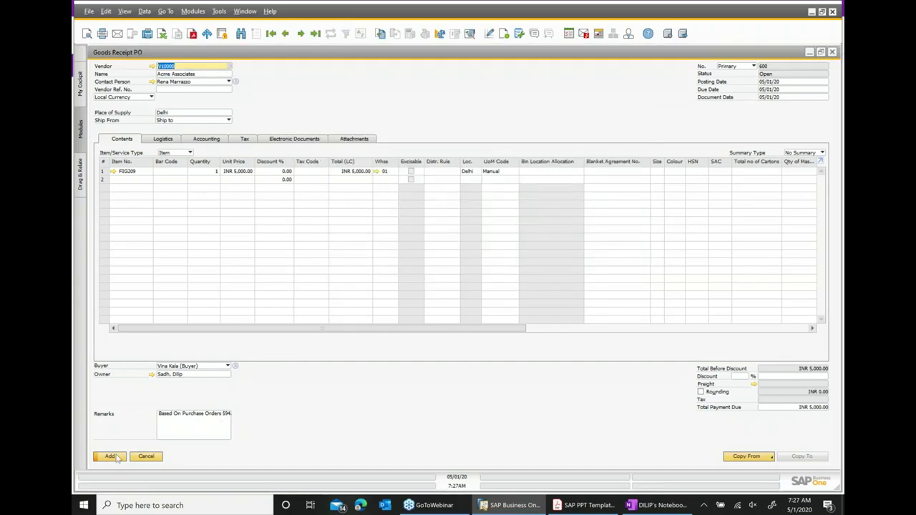
click(111, 456)
click(354, 264)
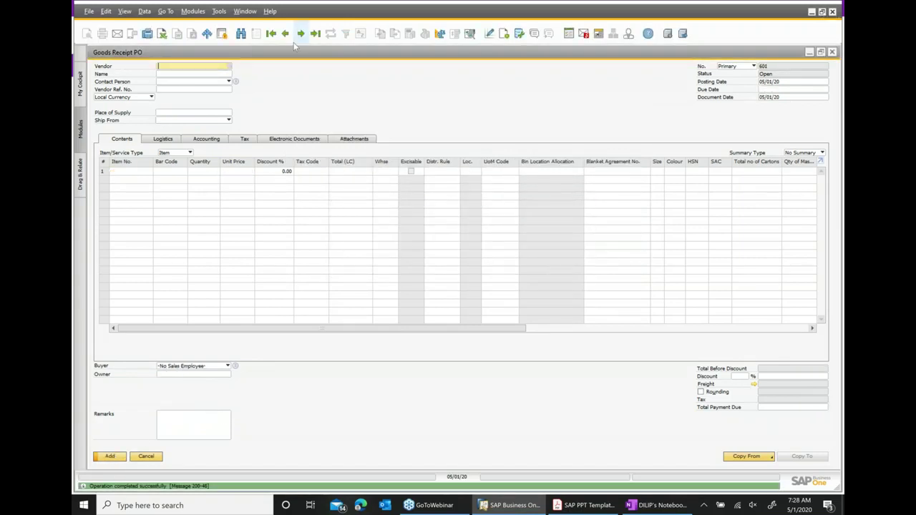
Bring up the Goods Receipt PO just added and review its Serial Number Transactions Report, including the transaction direction.
click(285, 33)
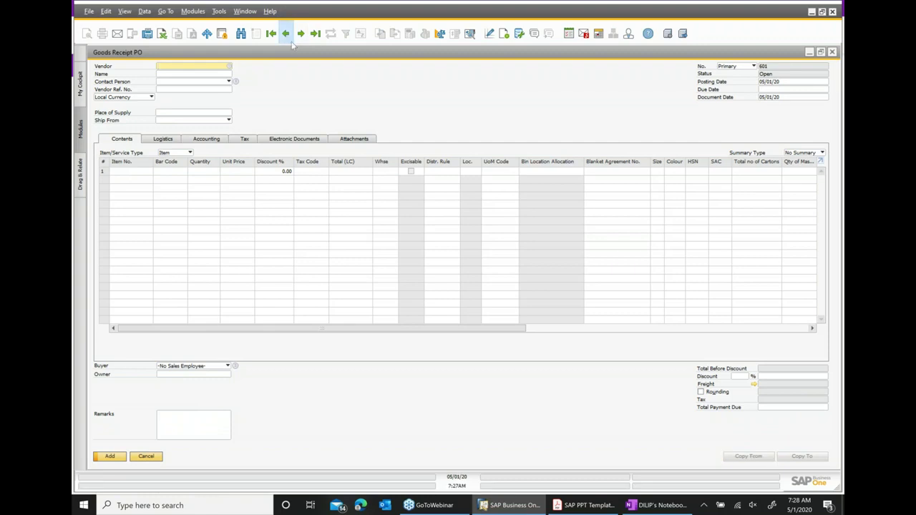
right_click(483, 129)
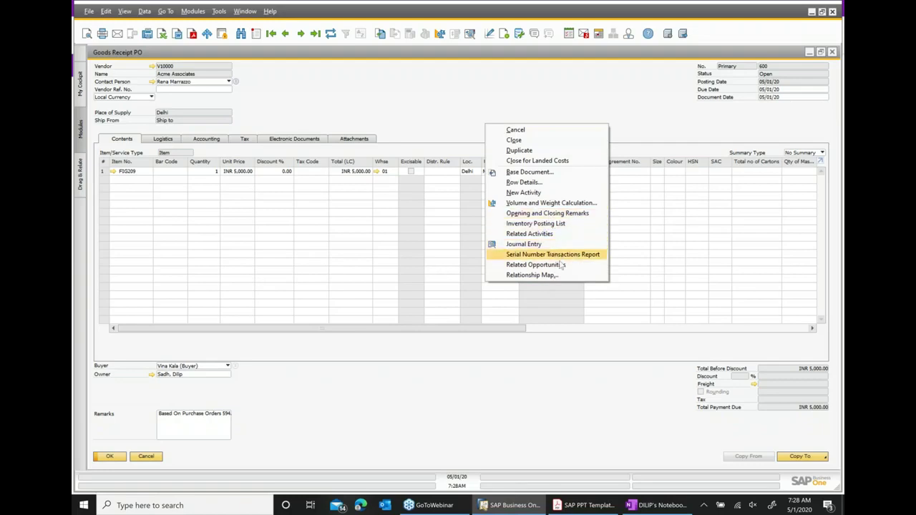
click(538, 255)
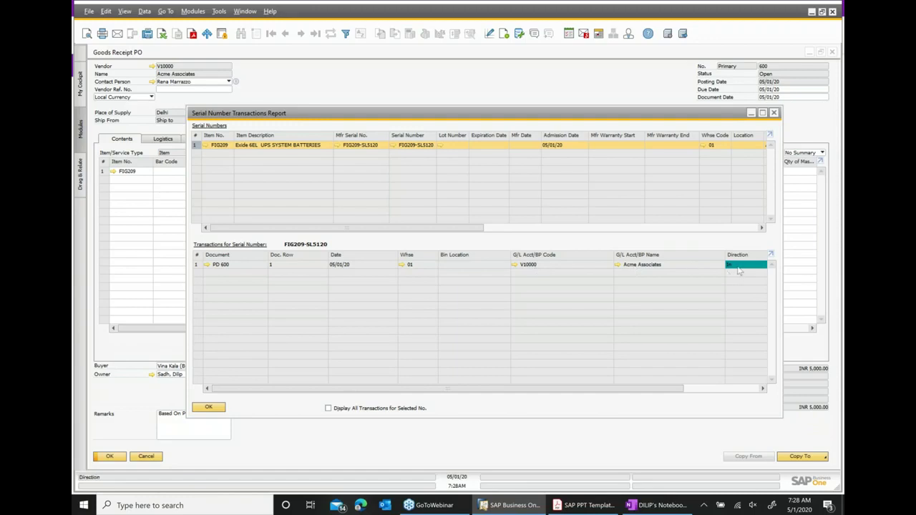
drag(662, 392, 737, 392)
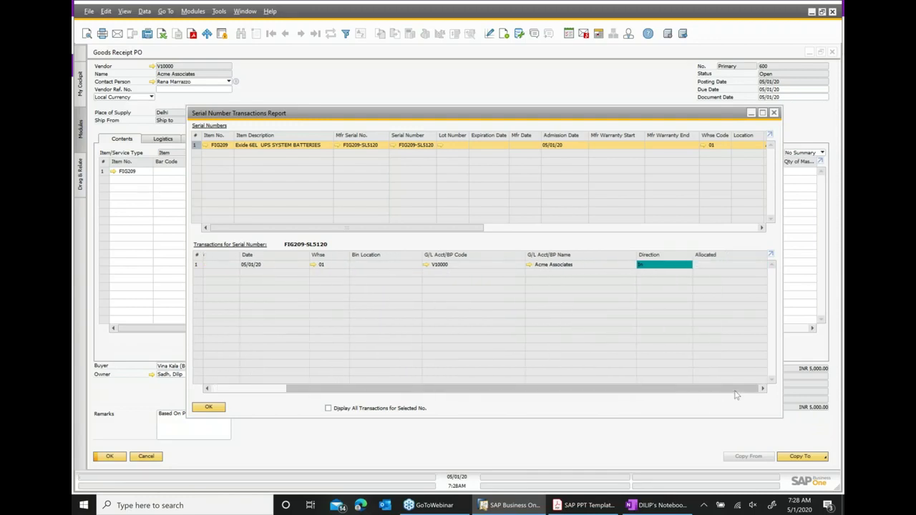
click(774, 113)
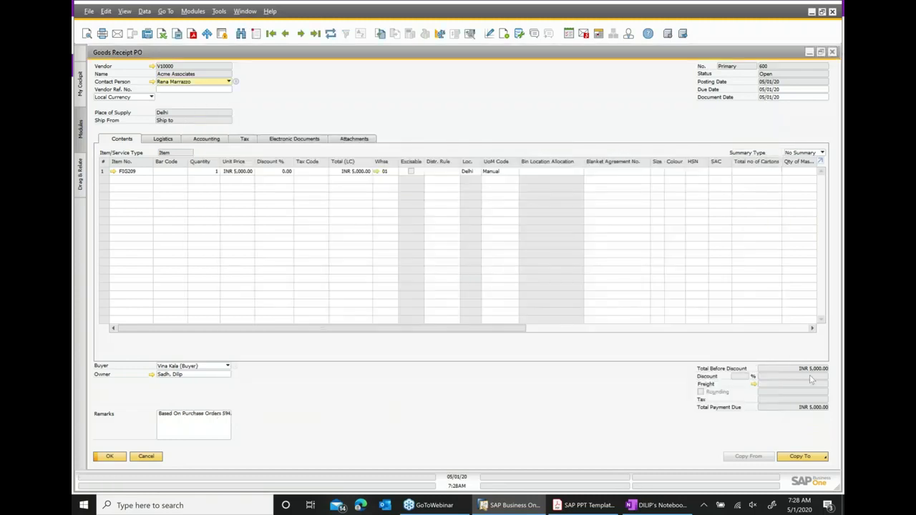
Copy the Goods Receipt PO to an A/P Invoice, set tax code CST@4 on the FIG209 row, and add the invoice.
click(800, 456)
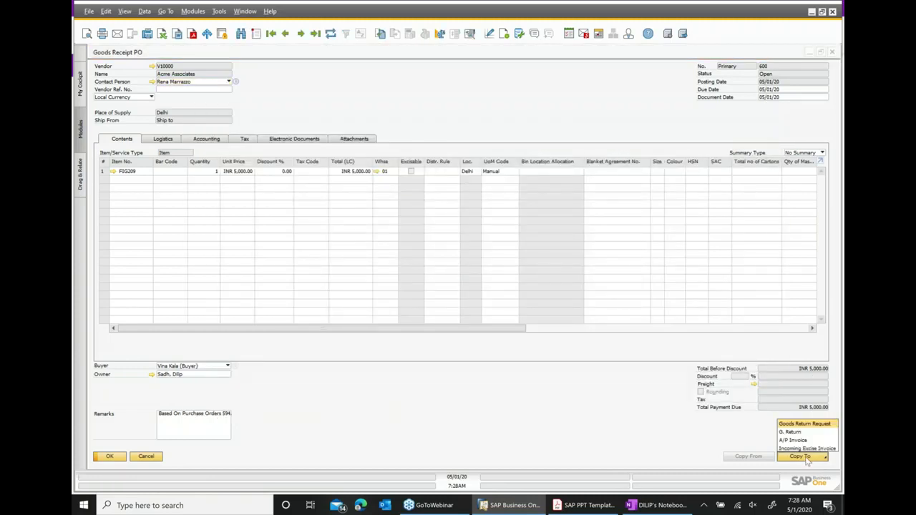
click(798, 441)
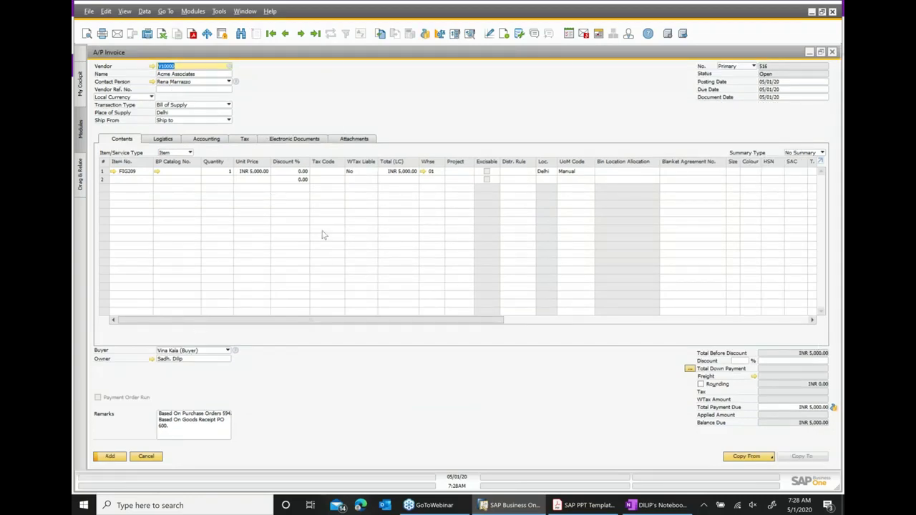
click(342, 174)
click(341, 172)
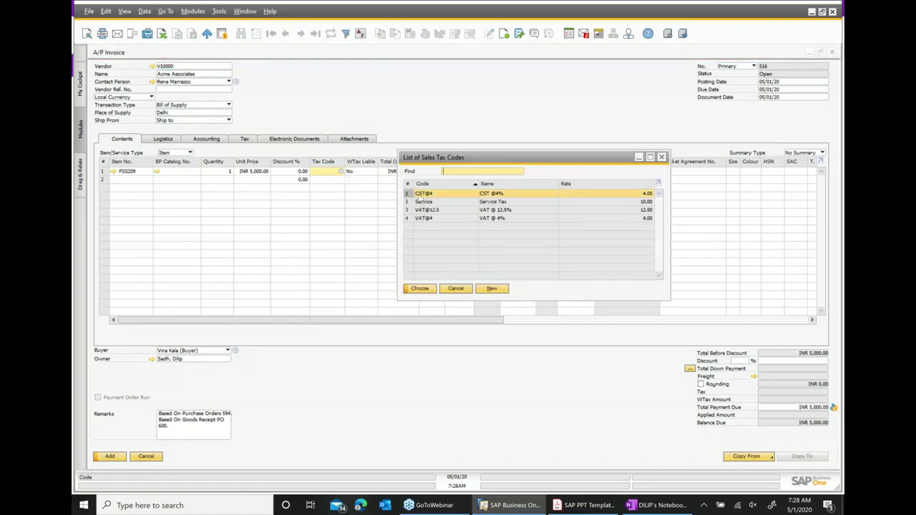
double_click(421, 194)
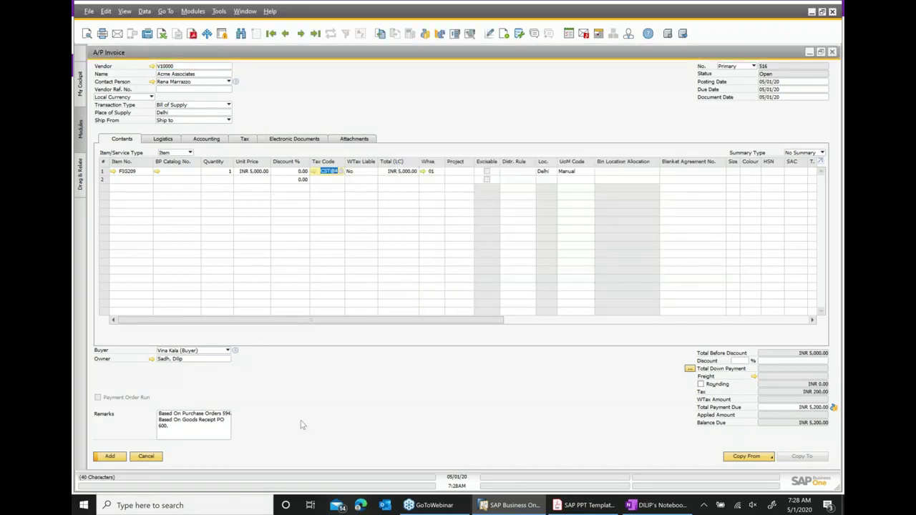
click(109, 457)
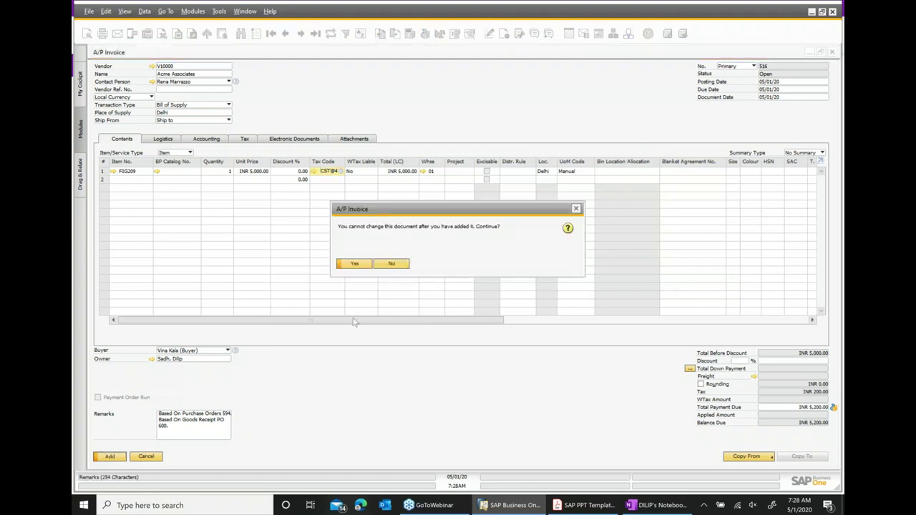
click(352, 264)
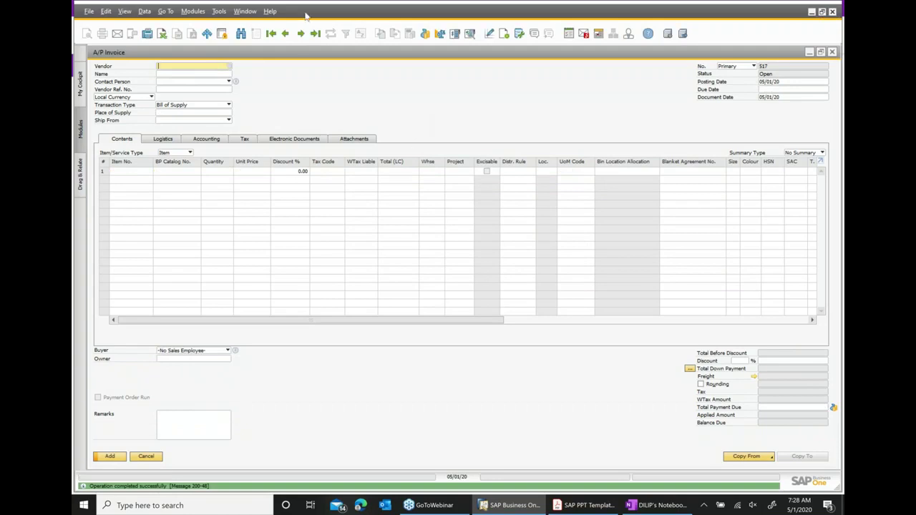
Bring up the A/P Invoice just added and examine its Relationship Map of linked purchasing documents.
click(285, 34)
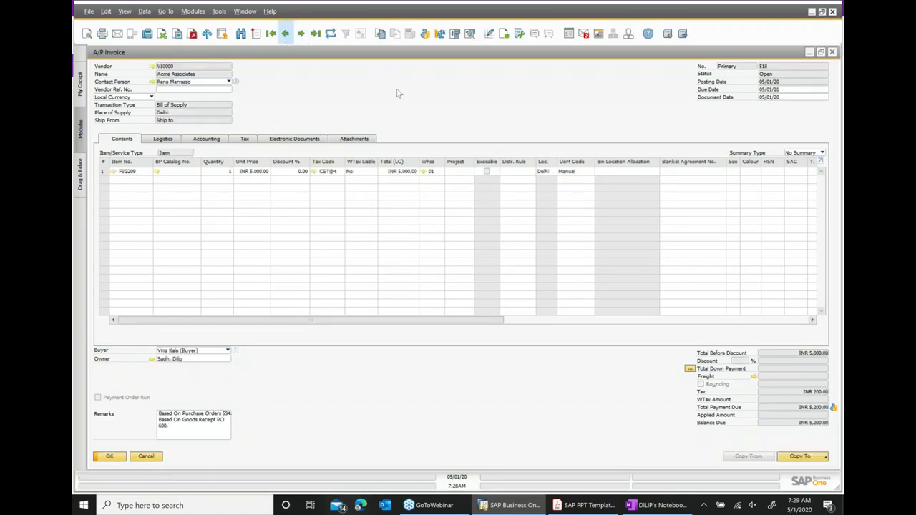
right_click(398, 90)
click(454, 261)
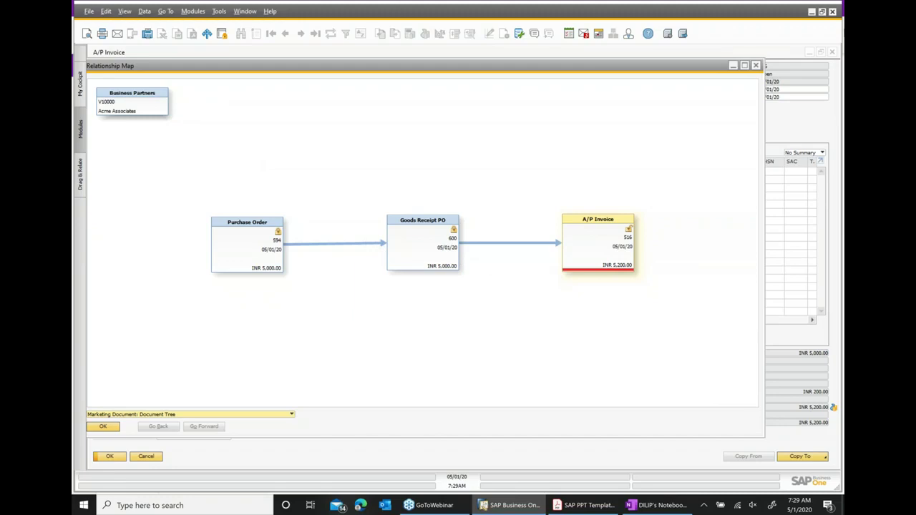
click(756, 65)
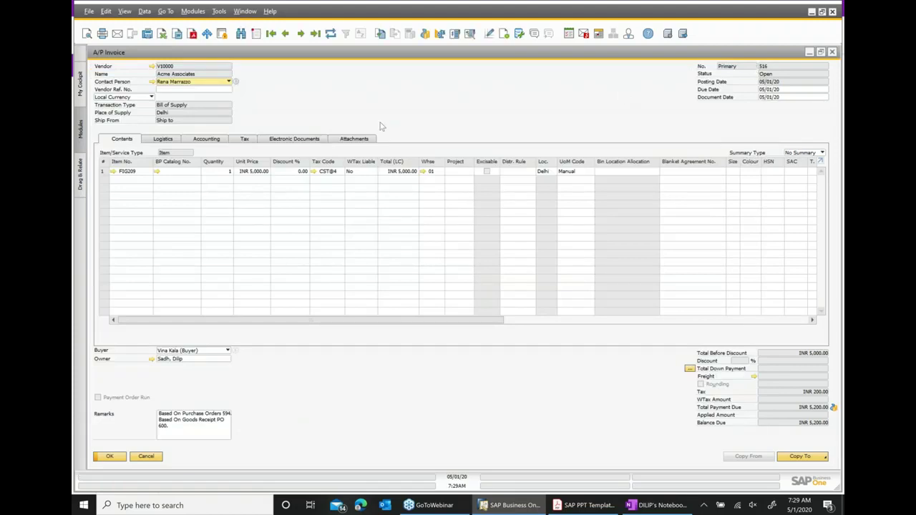
Close the open A/P Invoice, Goods Receipt PO and Purchase Order windows.
right_click(513, 114)
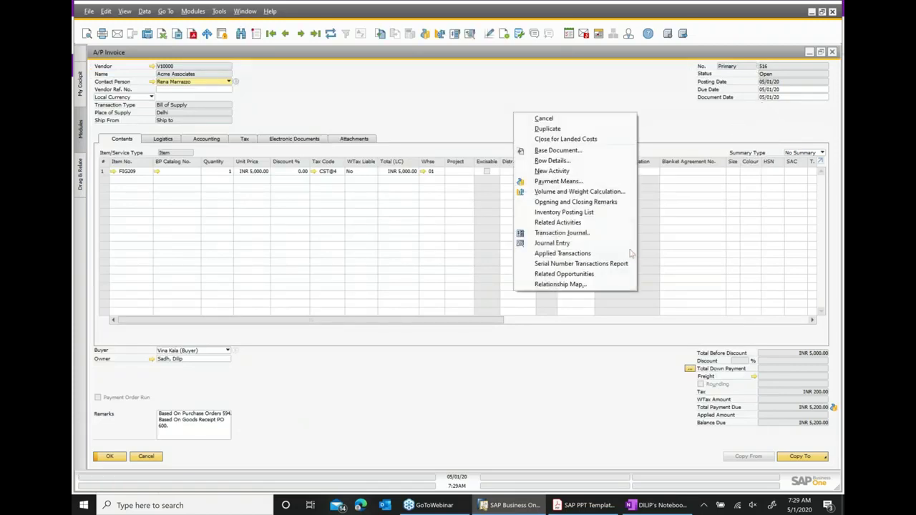
click(833, 53)
click(833, 54)
click(833, 54)
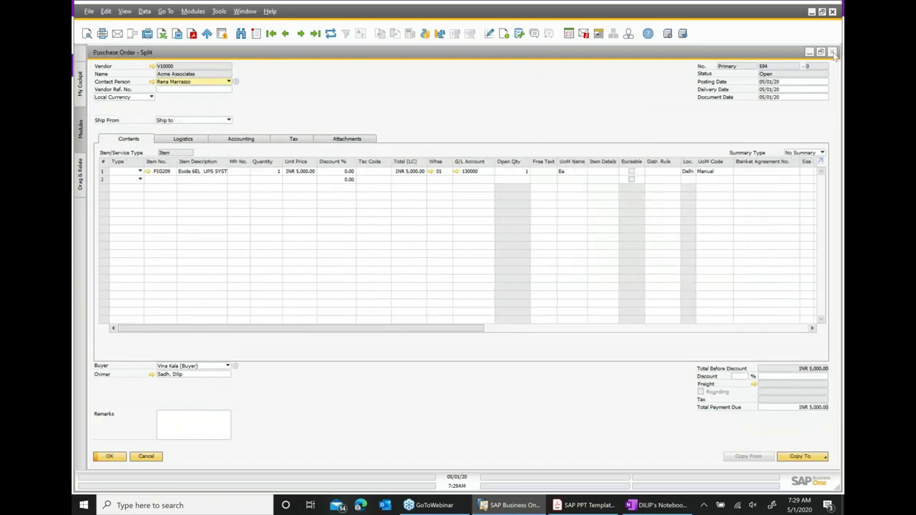
click(833, 54)
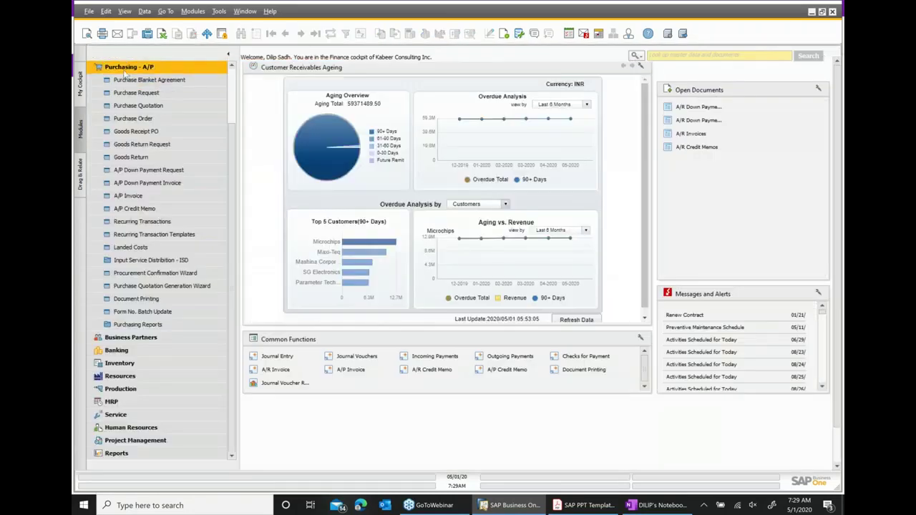
Start a new sales order and choose Microchips as its customer.
click(132, 122)
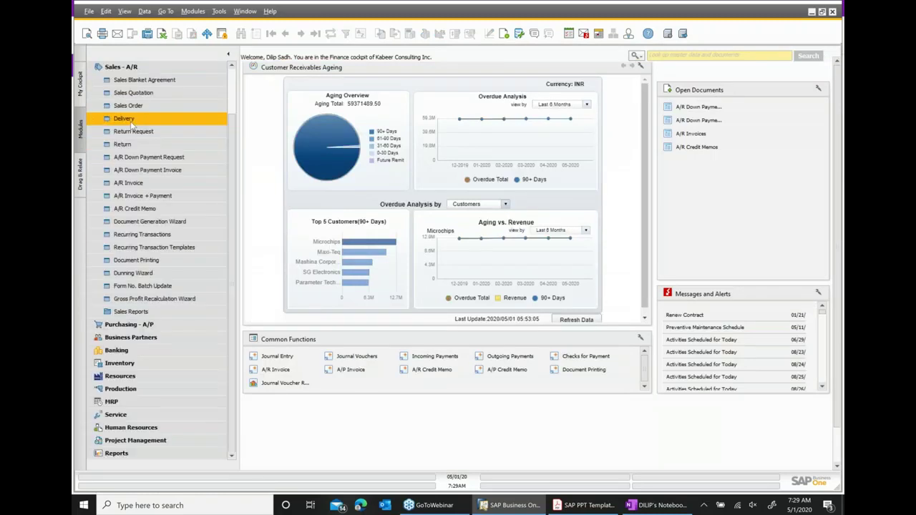
click(129, 105)
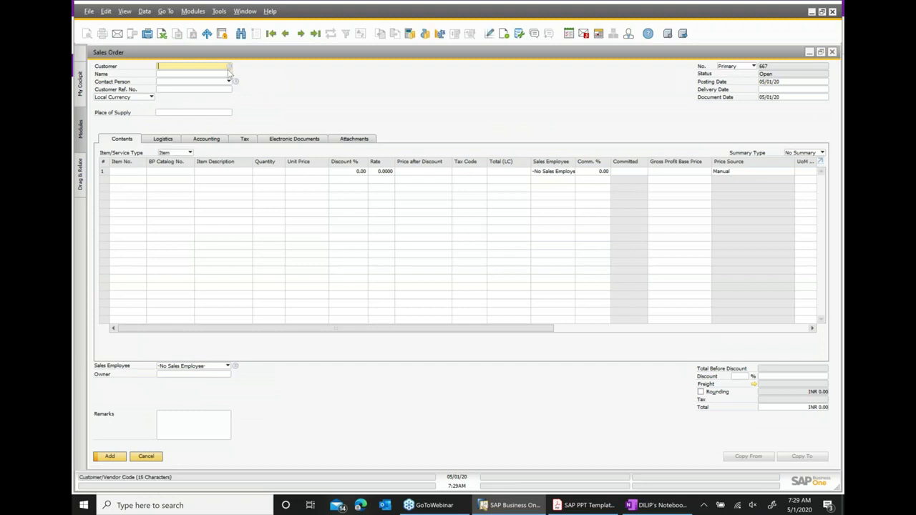
click(229, 68)
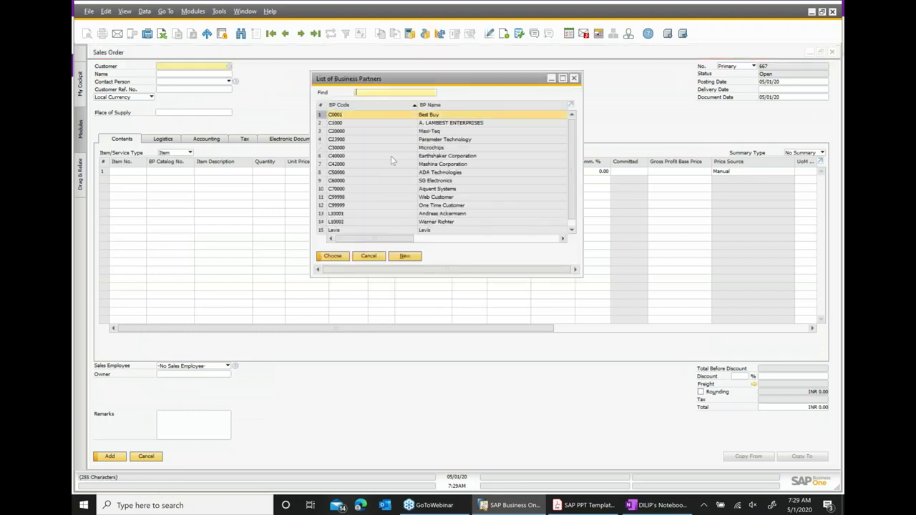
double_click(432, 148)
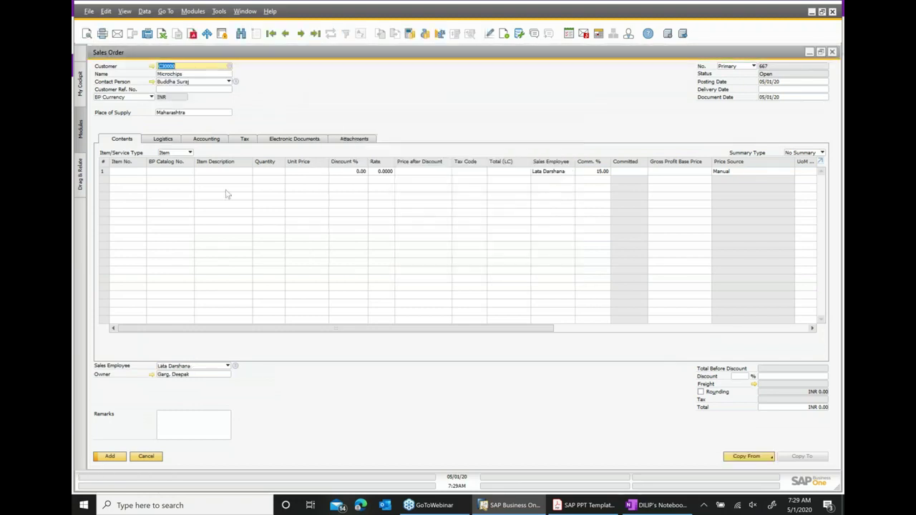
Enter item FIG209 in the first row of the sales order and set the delivery date to 05/01/20.
click(137, 173)
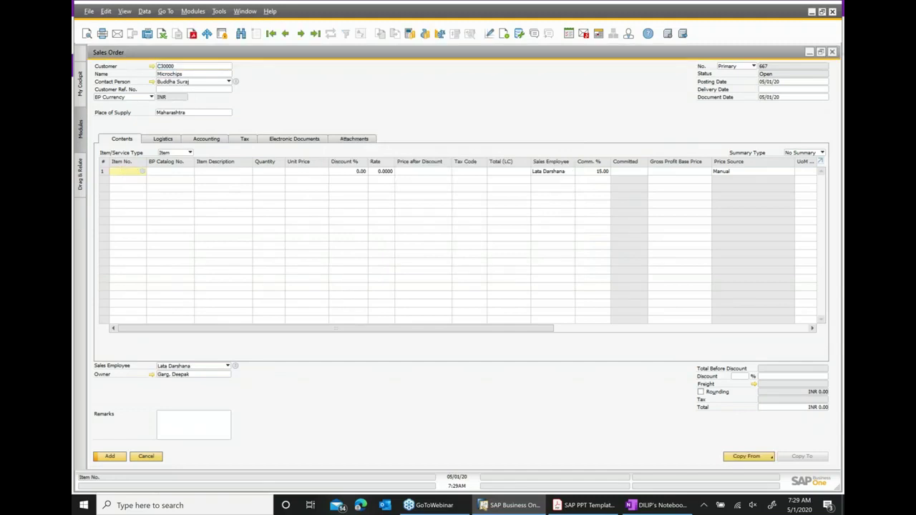
text(FIG209)
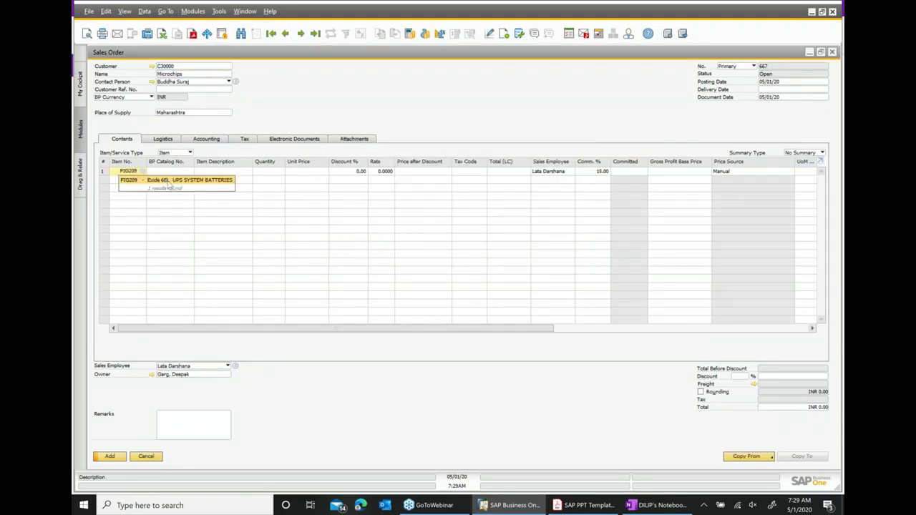
click(169, 182)
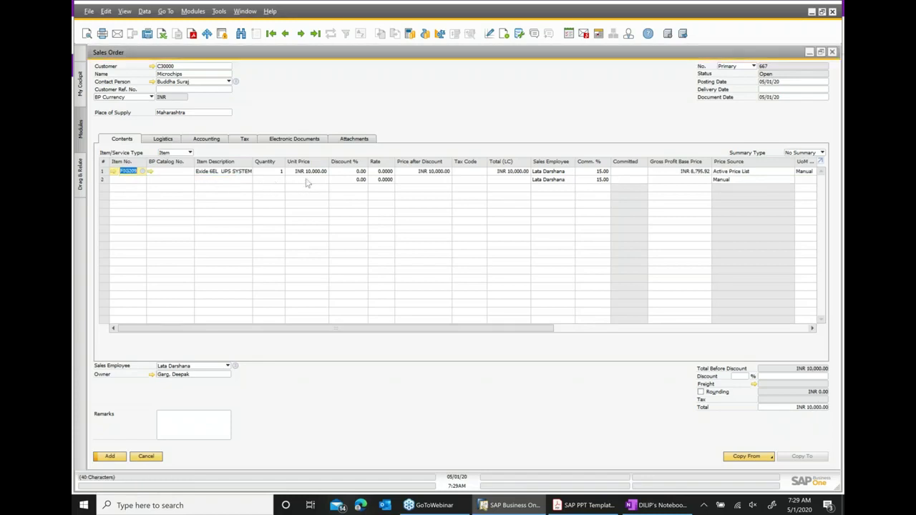
click(770, 90)
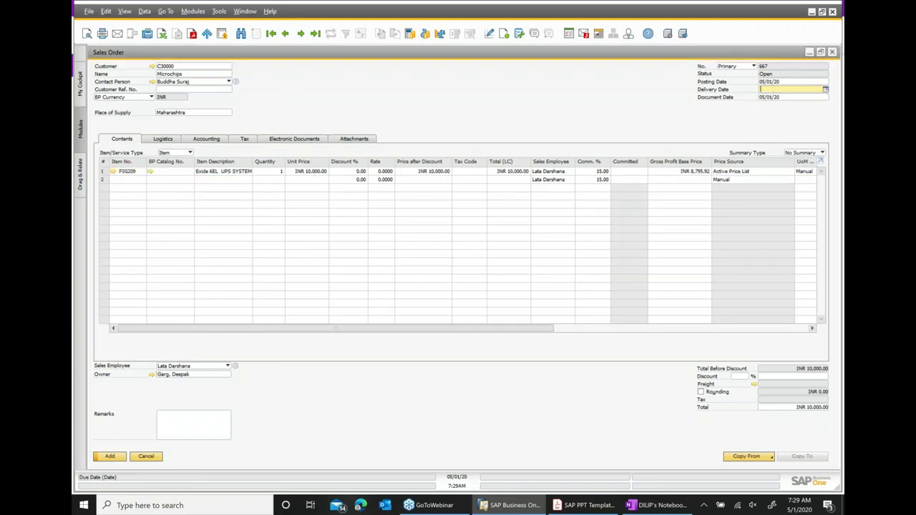
click(825, 90)
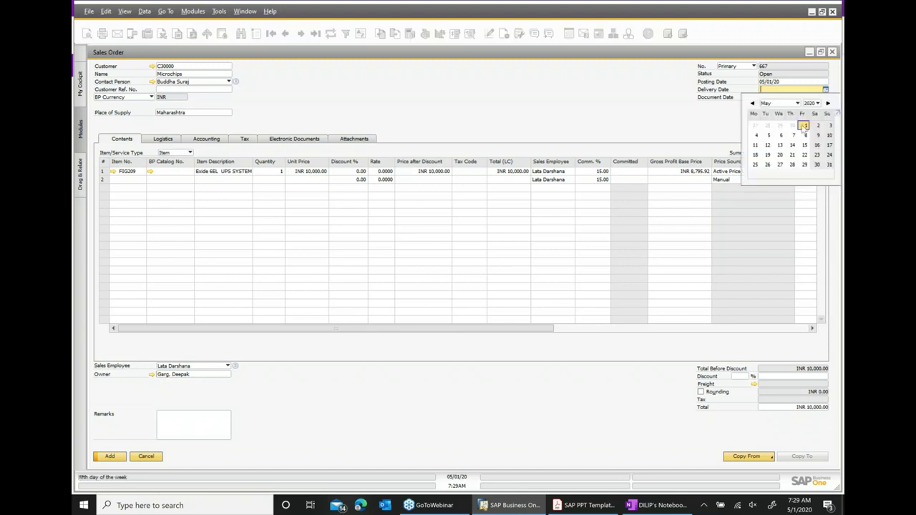
click(801, 128)
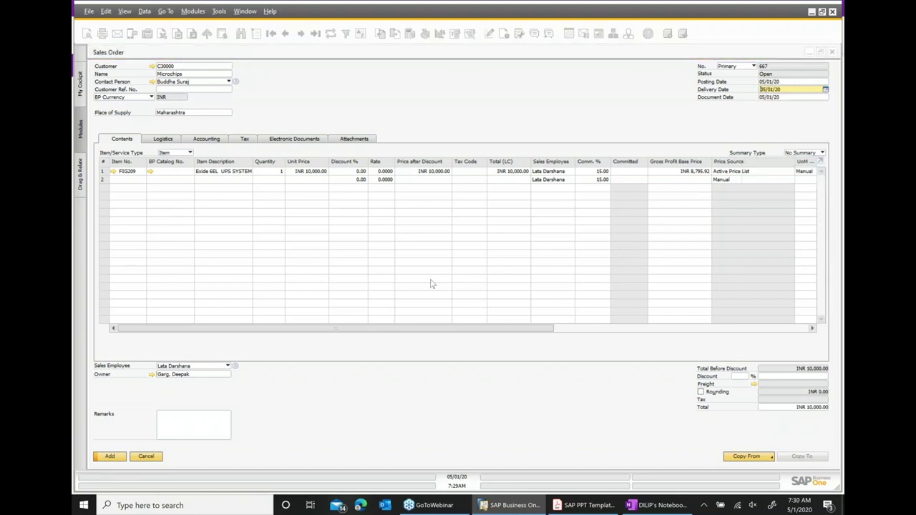
Update the sales order's rows with the new delivery date and add the order.
click(118, 458)
click(363, 276)
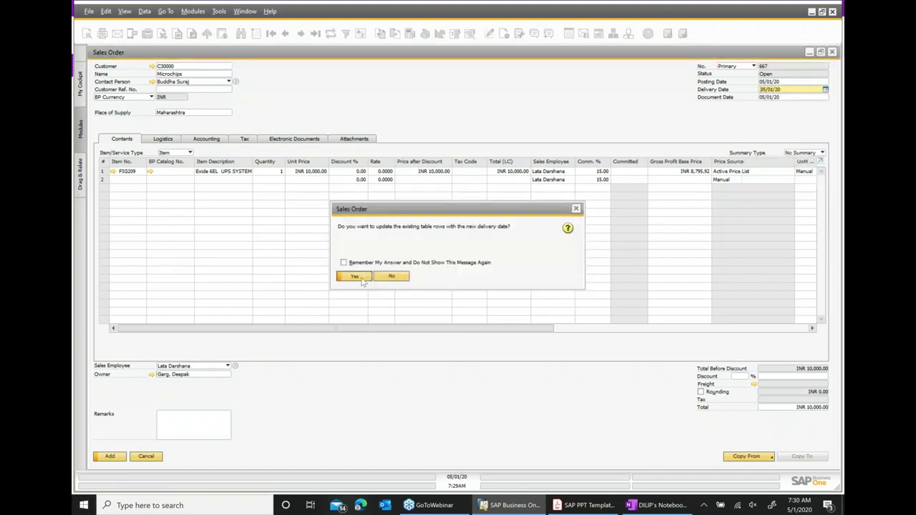
click(111, 456)
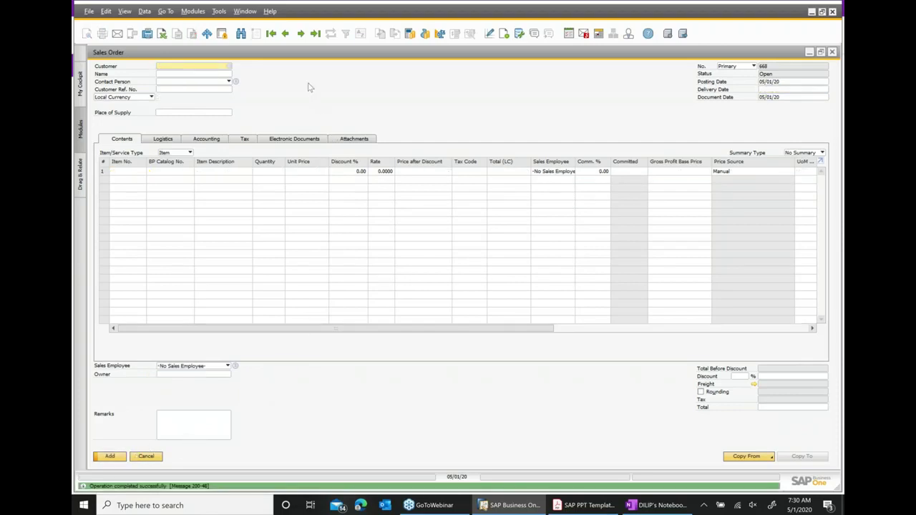
Bring up the sales order just added for Microchips and copy it to a Delivery.
click(288, 34)
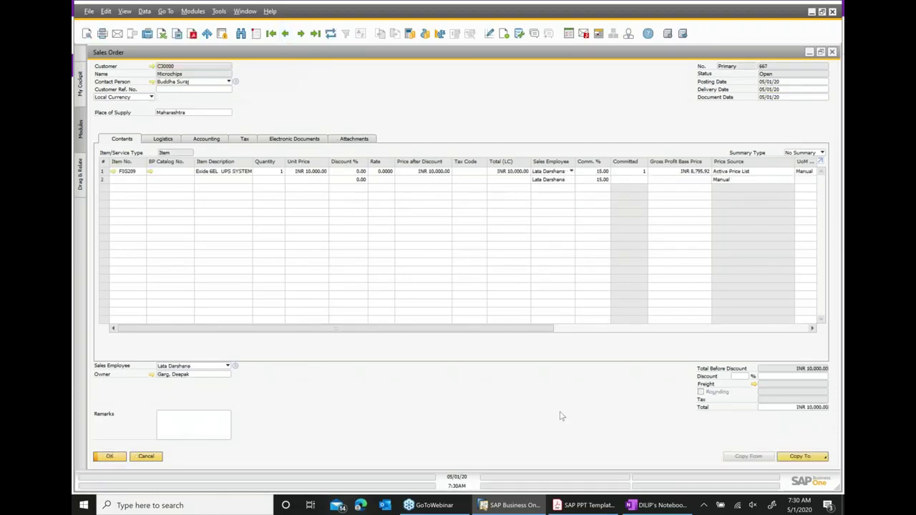
click(800, 456)
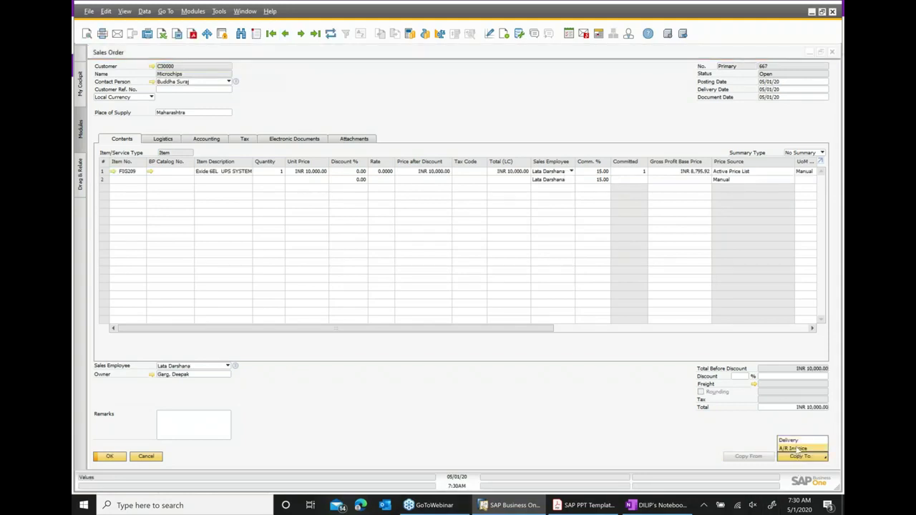
click(792, 440)
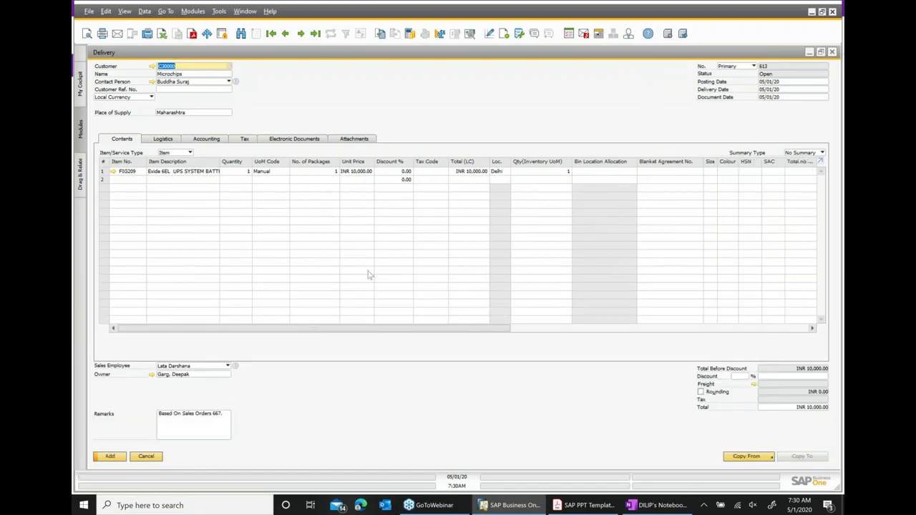
Assign serial number FIG209-SL5120 to the delivery's FIG209 row and add the delivery.
click(110, 457)
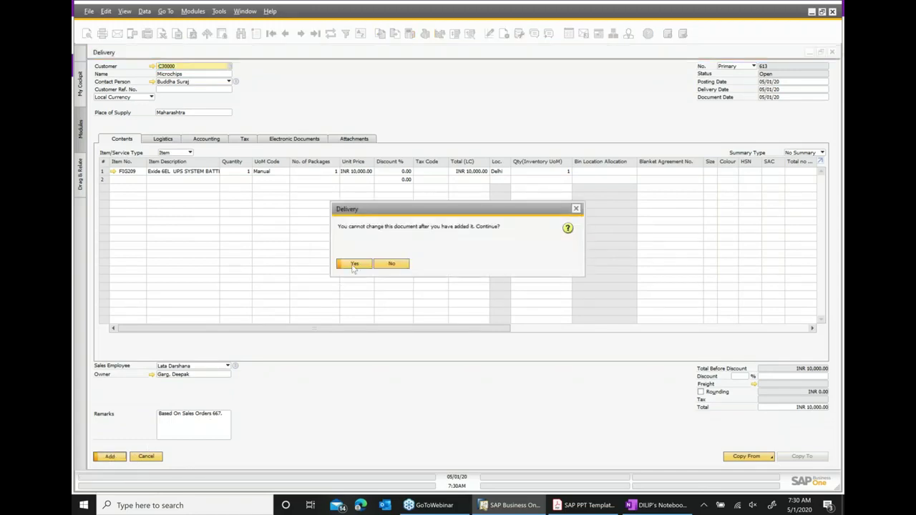
click(353, 264)
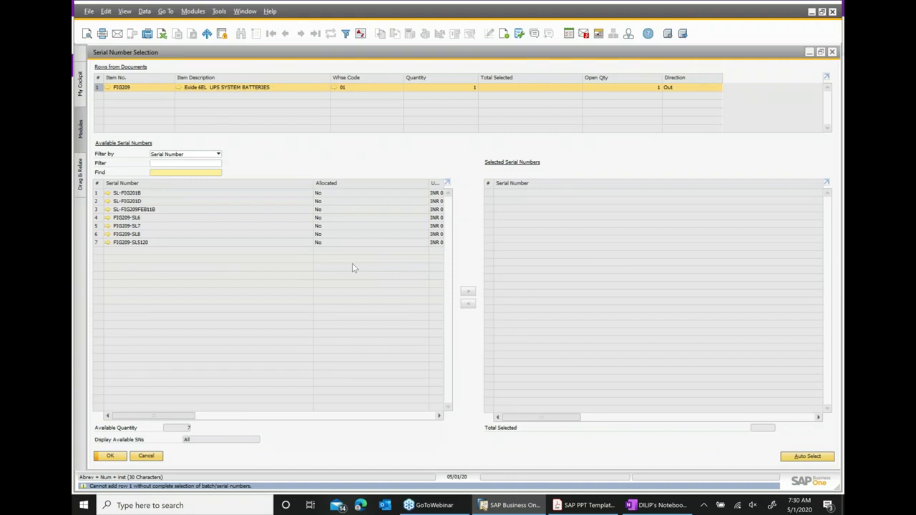
click(97, 243)
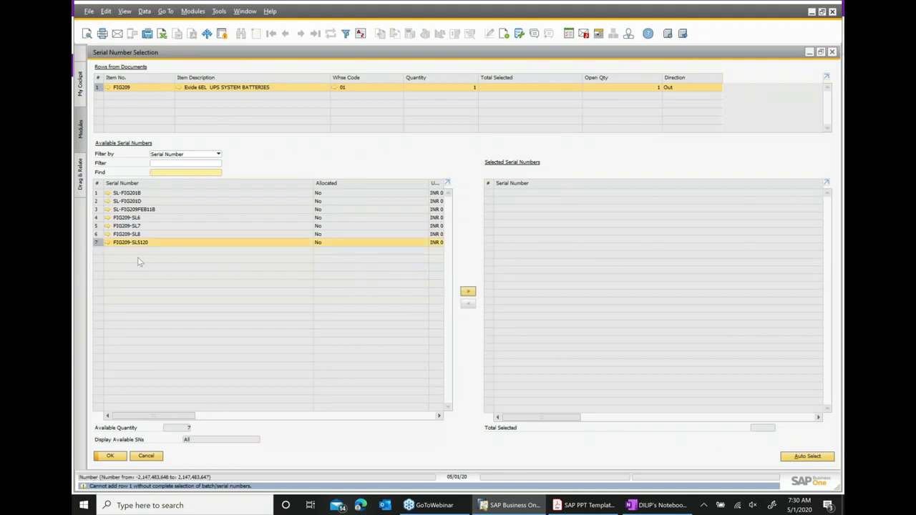
click(467, 292)
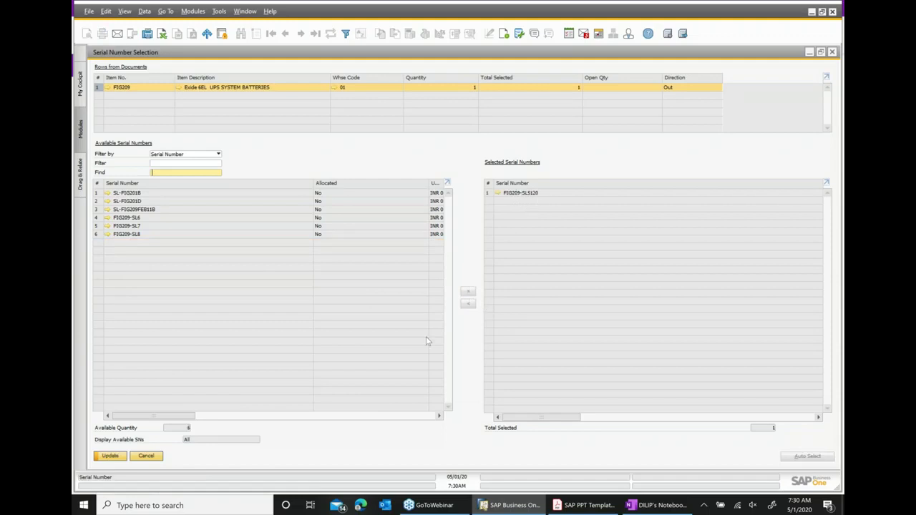
click(109, 458)
click(111, 457)
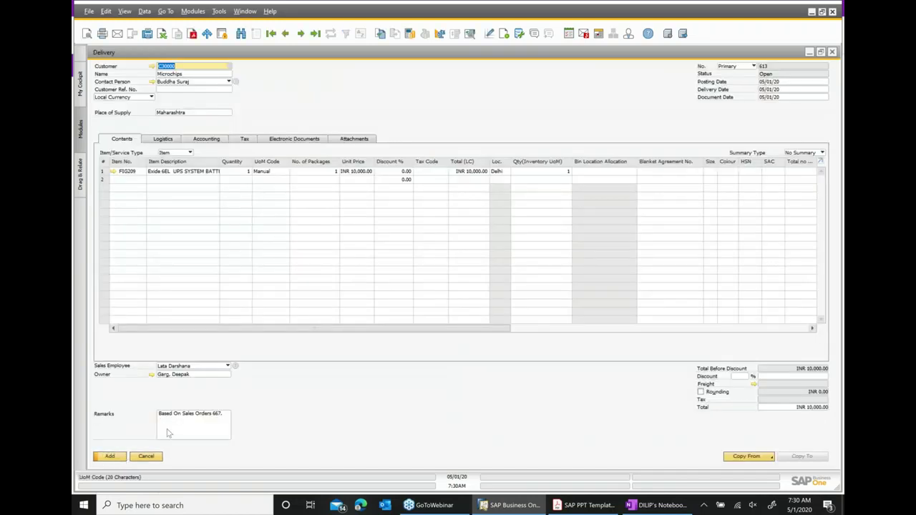
click(110, 456)
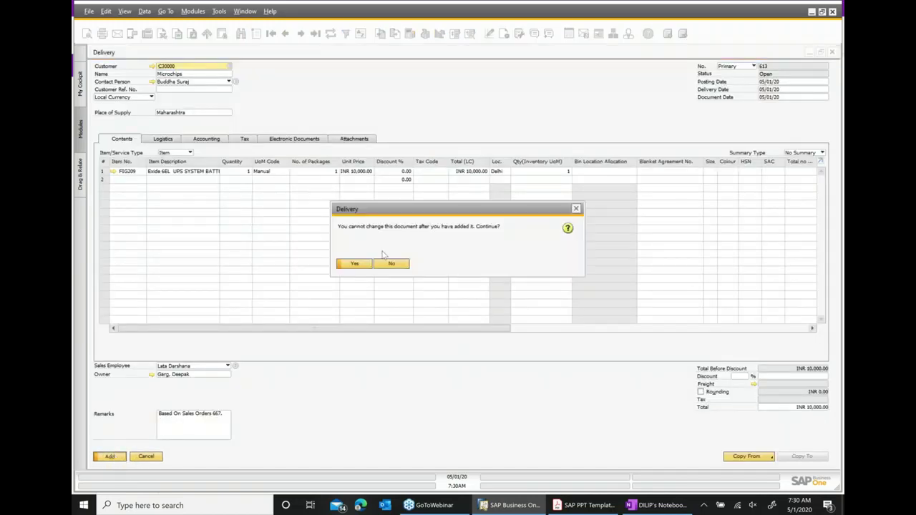
click(354, 264)
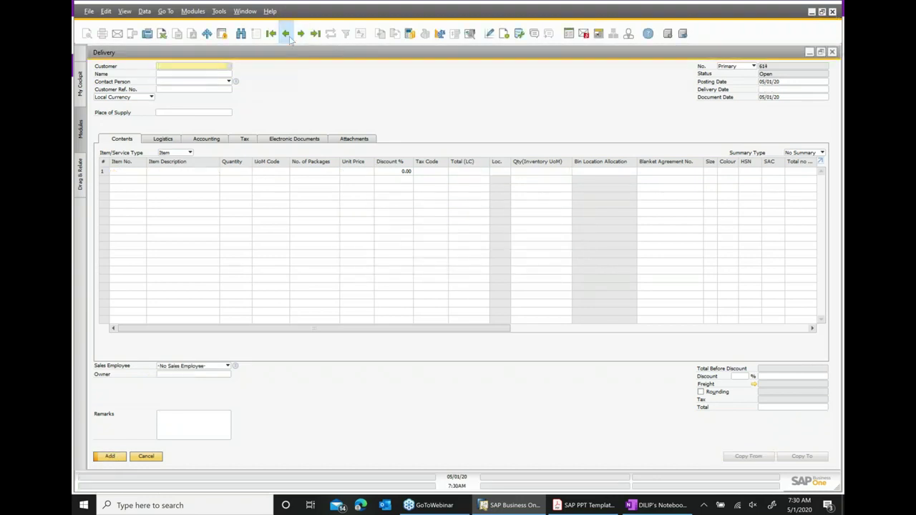
Bring up the delivery just added and copy it to an A/R Invoice.
click(286, 33)
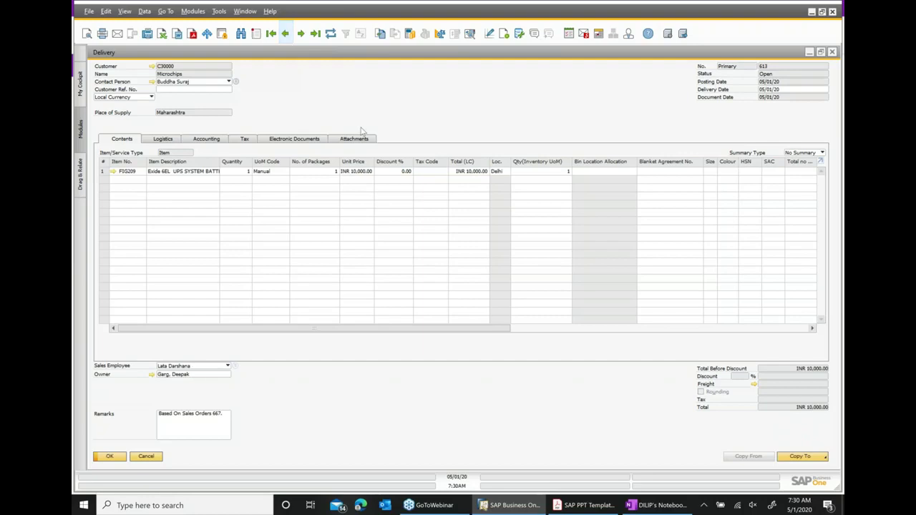
click(803, 457)
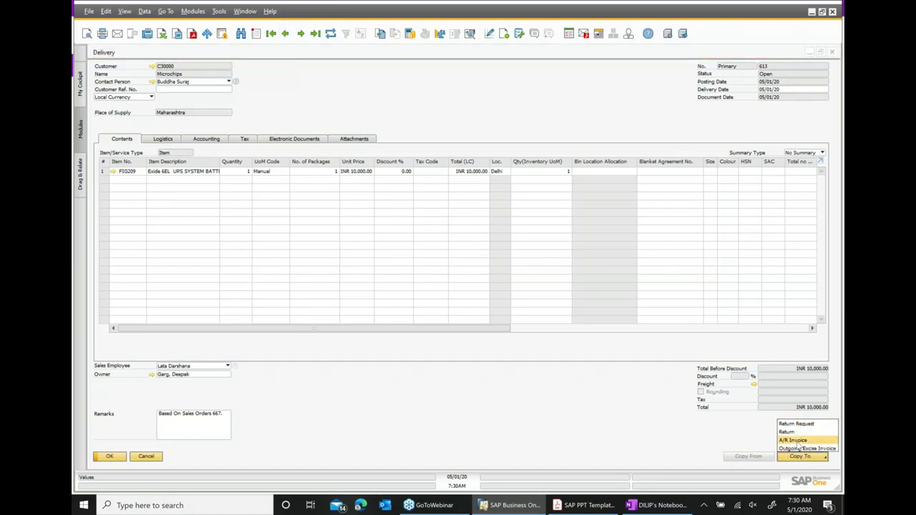
click(794, 440)
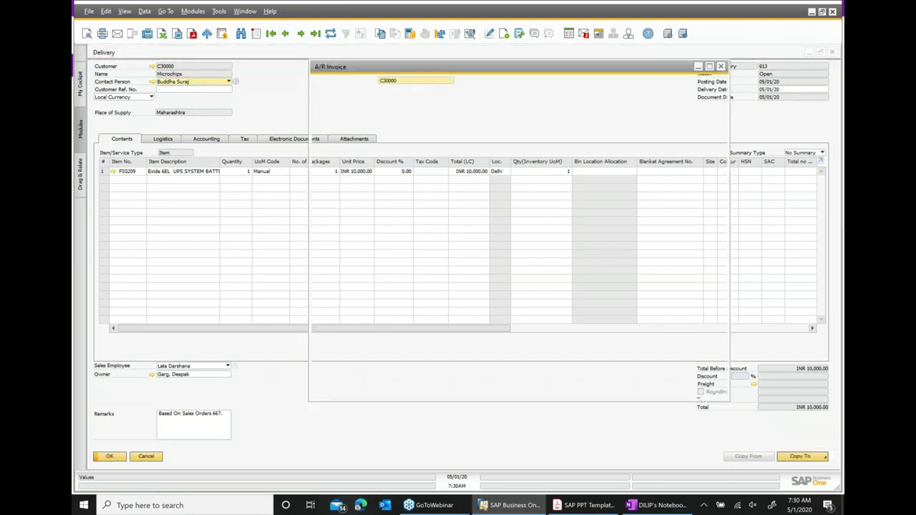
Set tax code CST@4 on the FIG209 row of the A/R Invoice and add the invoice.
click(411, 172)
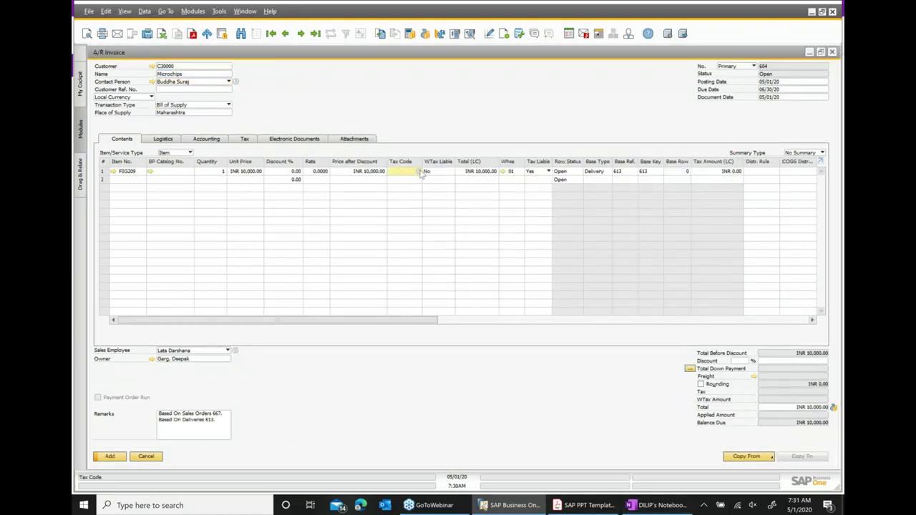
click(422, 172)
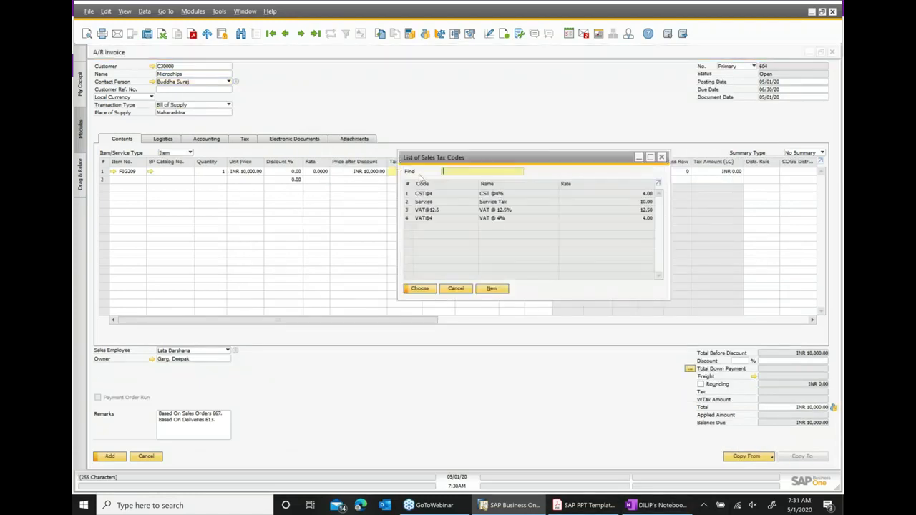
double_click(484, 196)
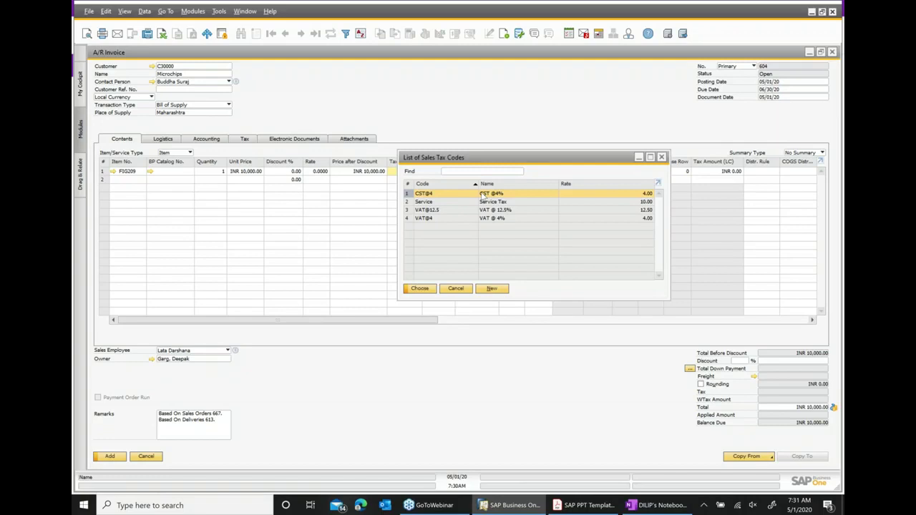
click(111, 457)
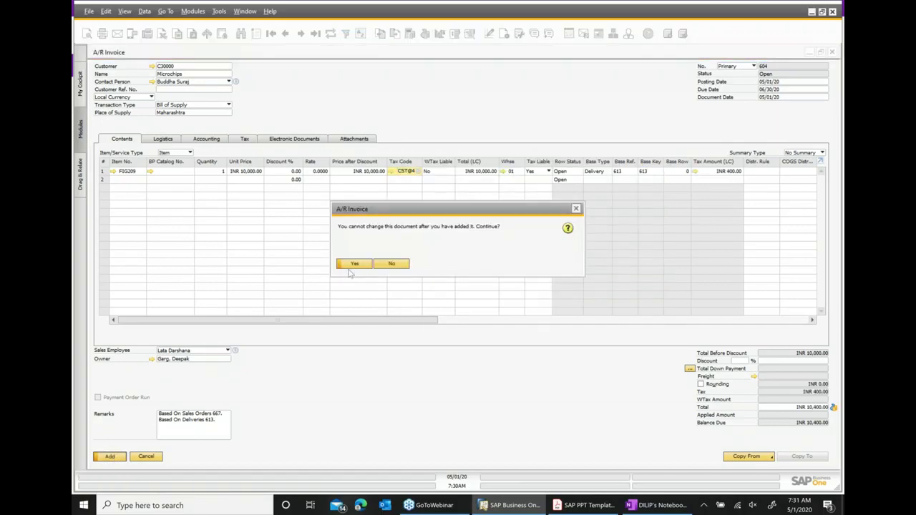
click(354, 264)
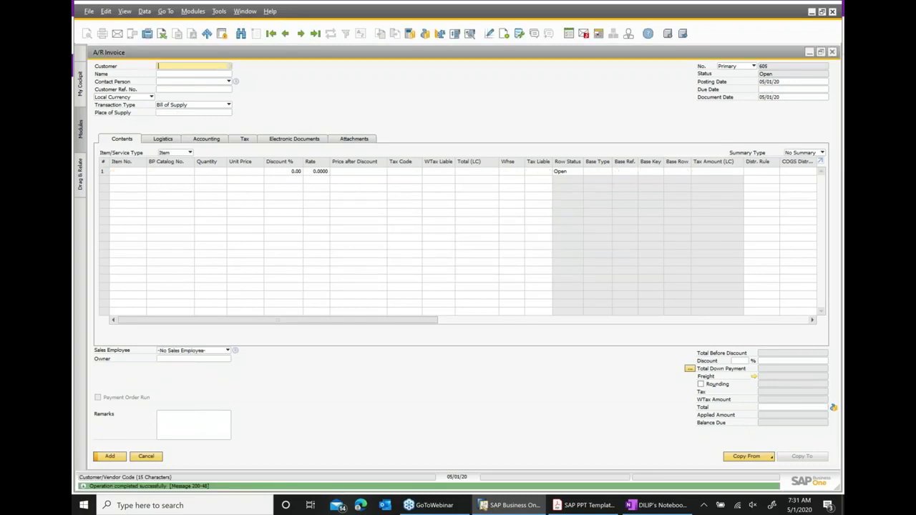
Bring up the A/R Invoice just added and examine its Relationship Map of linked sales documents.
click(285, 33)
right_click(399, 116)
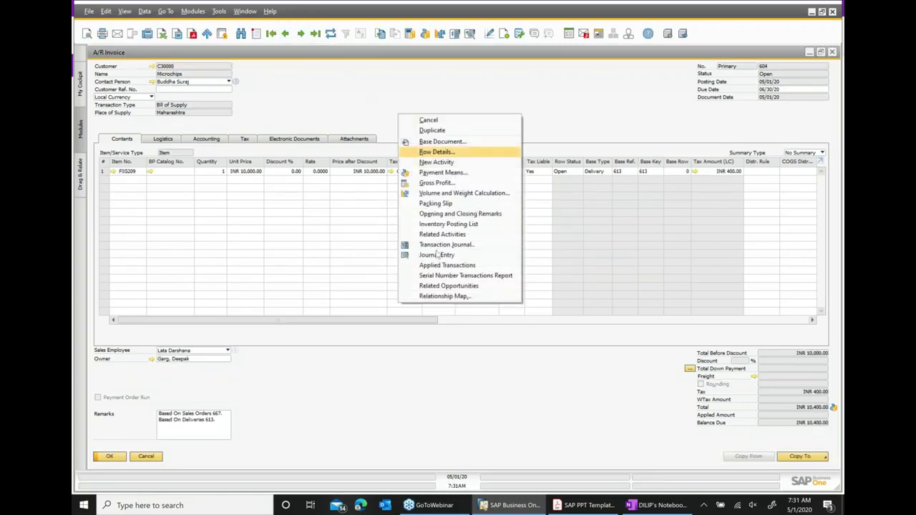
click(434, 297)
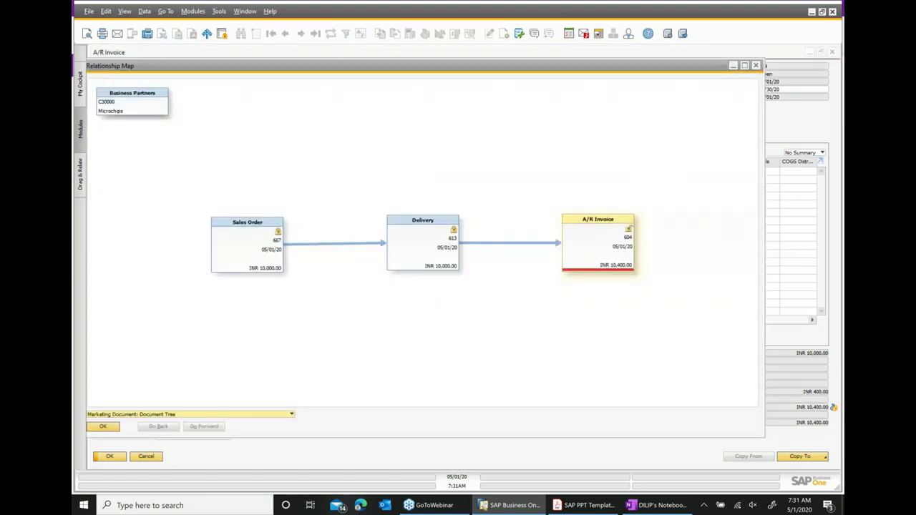
click(757, 66)
Close the open A/R Invoice, Delivery and Sales Order windows.
click(832, 52)
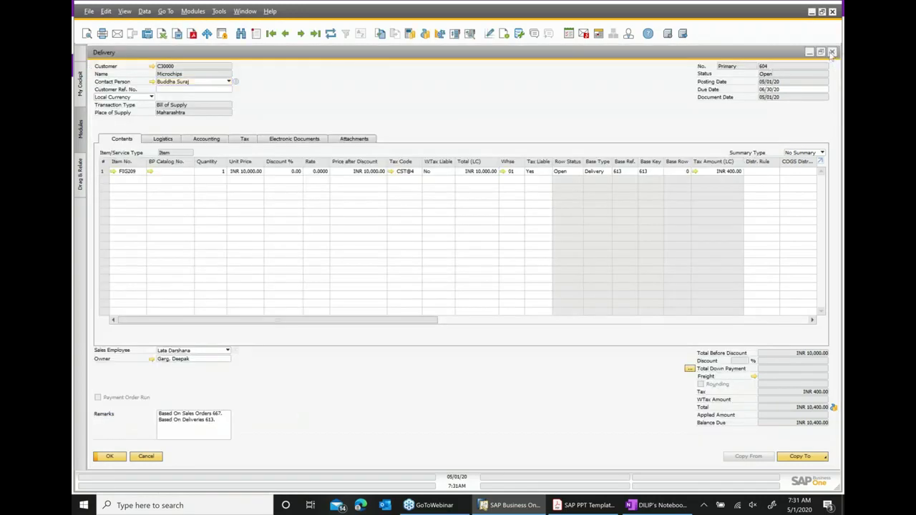
click(832, 52)
click(832, 52)
click(831, 52)
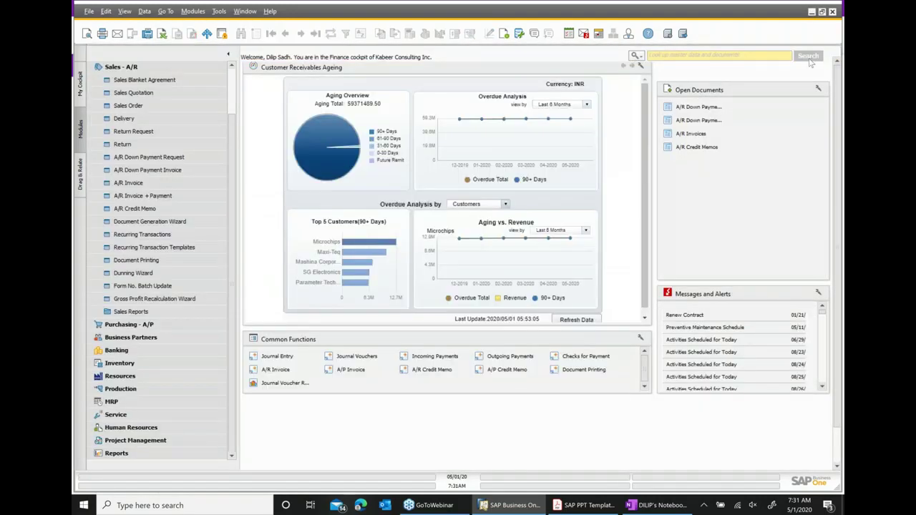
Open the most recent service contract for Microchips and examine its general details.
click(122, 66)
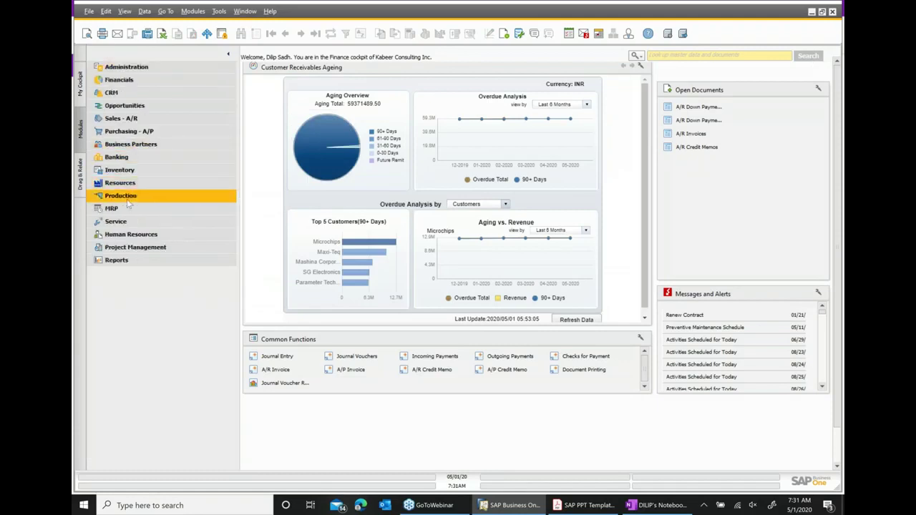
click(116, 221)
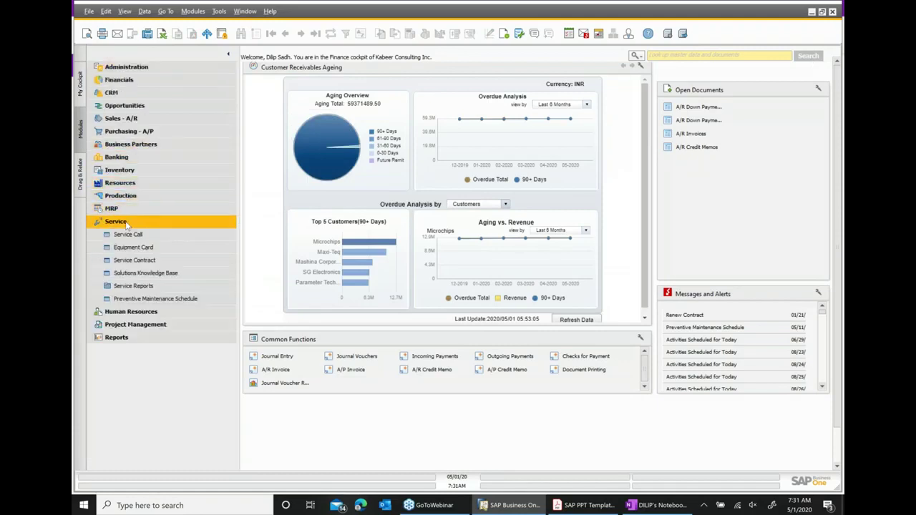
click(151, 261)
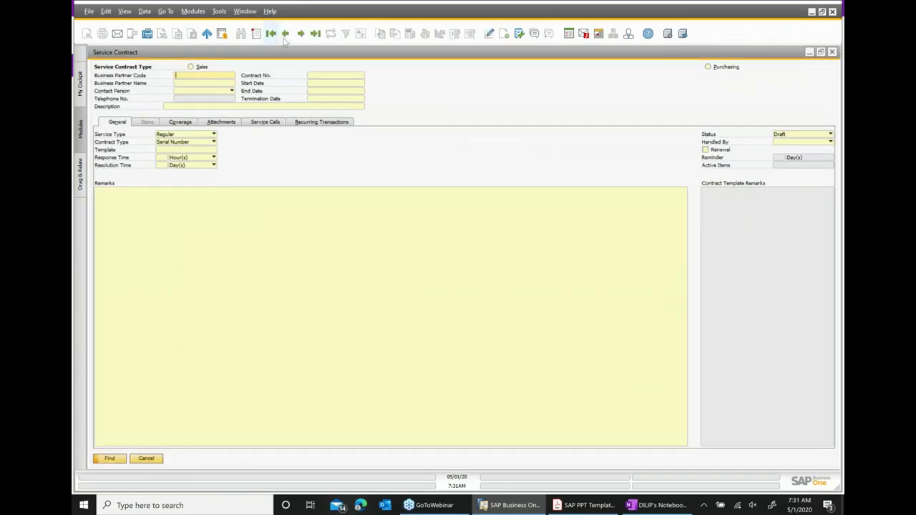
click(285, 33)
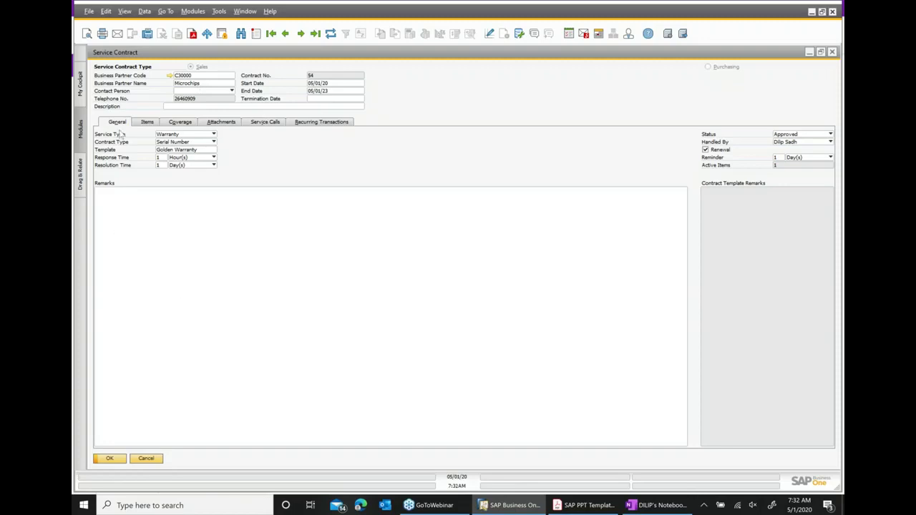
Review the service contract's items, coverage, service calls and recurring transactions, and close the contract.
click(151, 123)
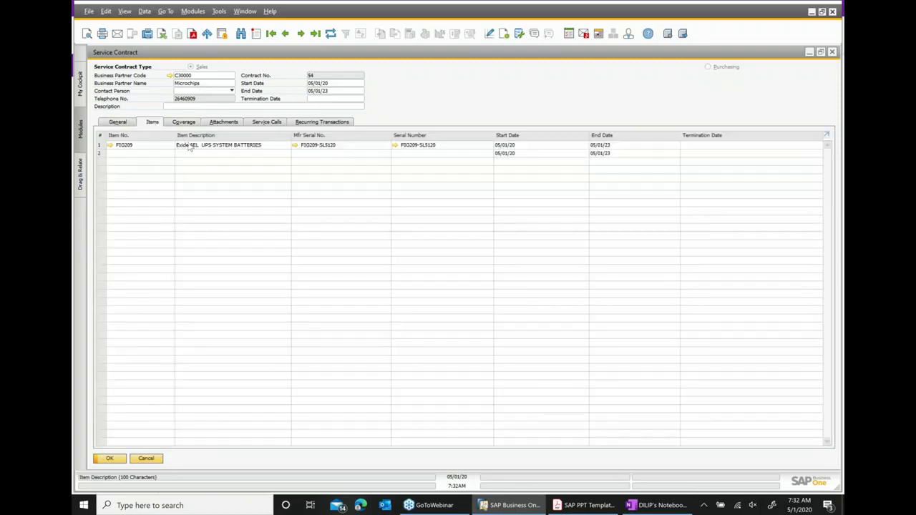
click(185, 123)
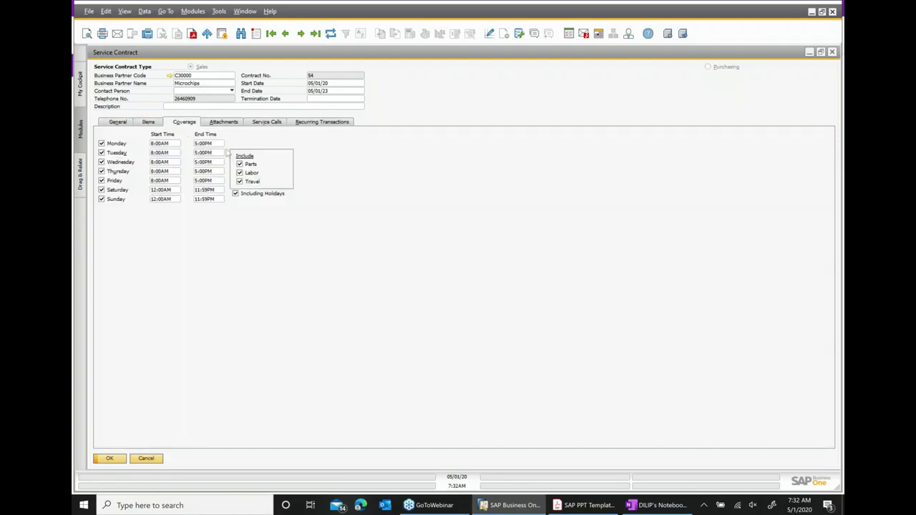
click(263, 128)
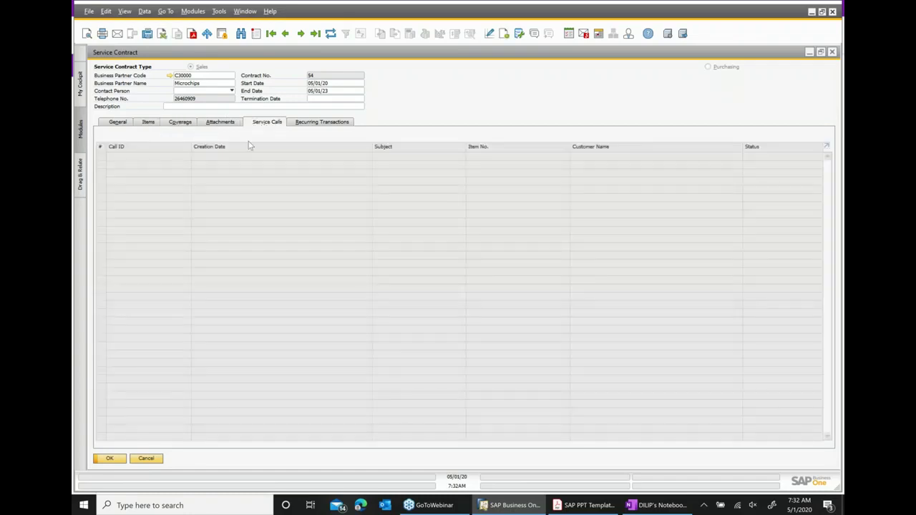
click(304, 122)
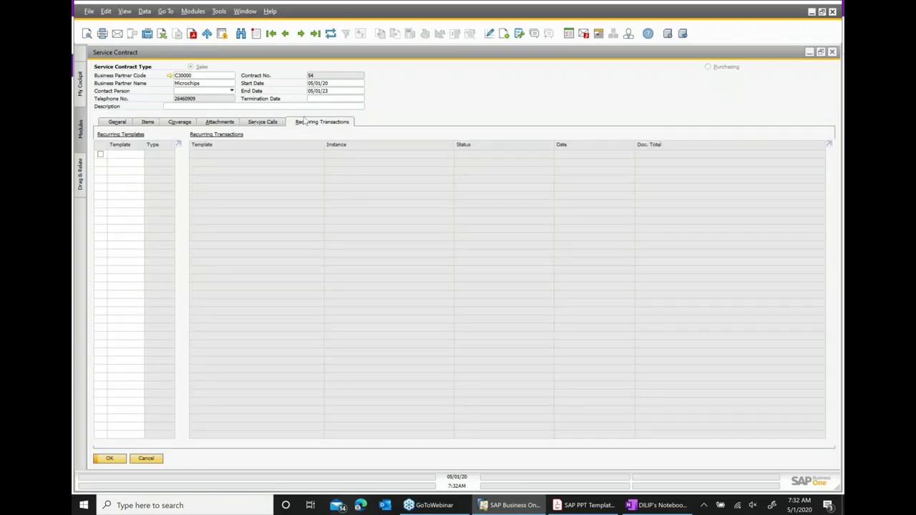
click(833, 53)
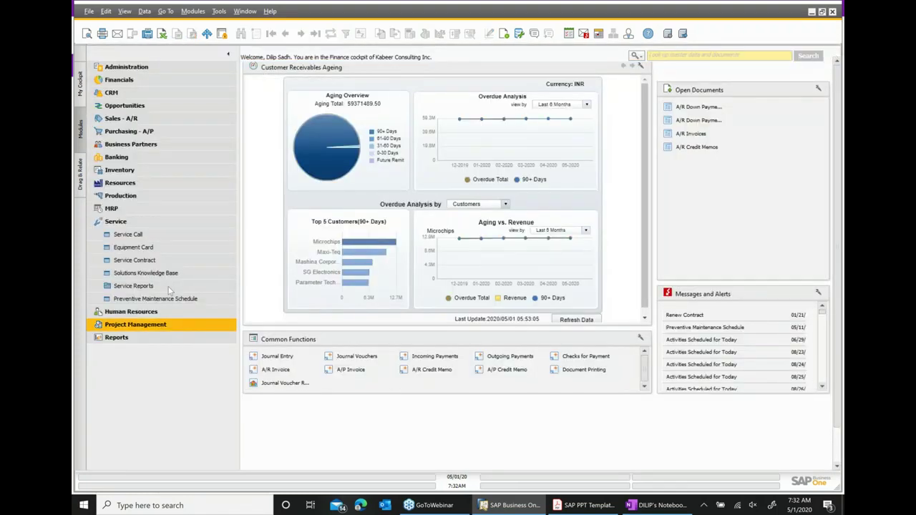
Open the last equipment card record, for serial number FIG209-SL5120.
click(136, 247)
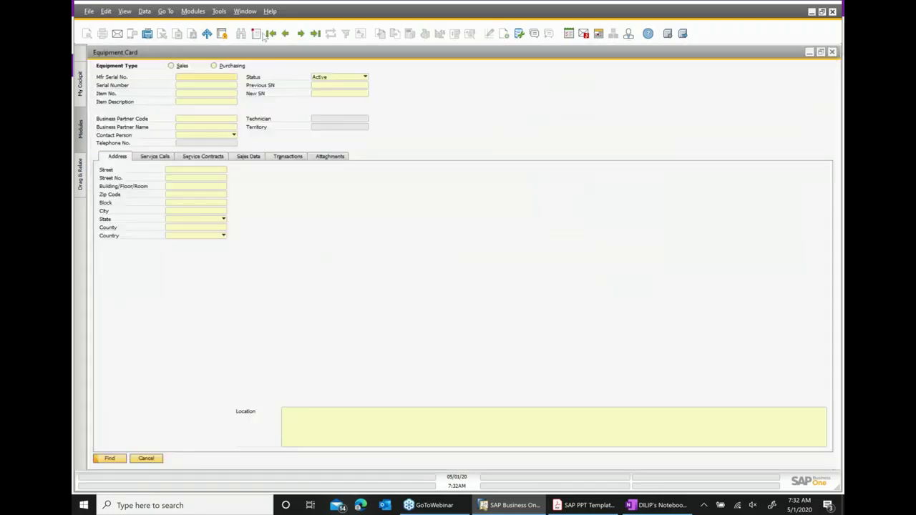
click(285, 33)
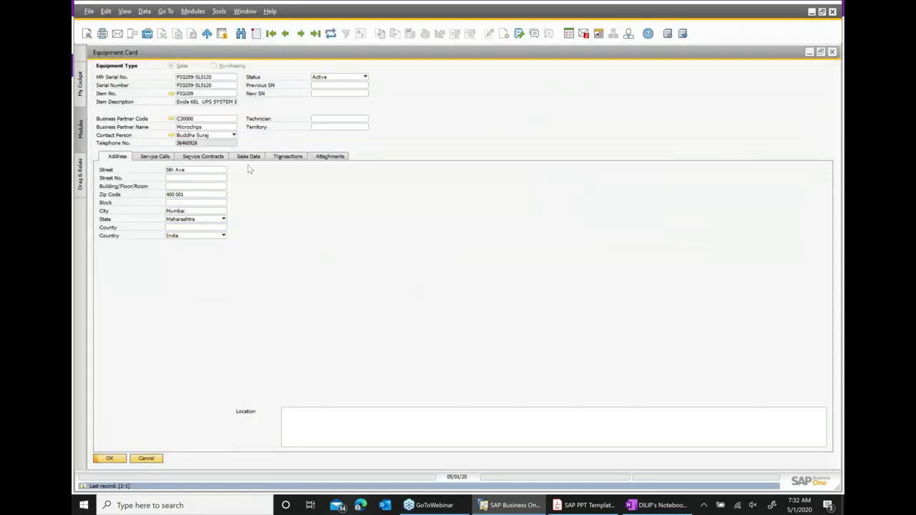
Review the service contracts linked to the equipment card and close the card.
click(203, 158)
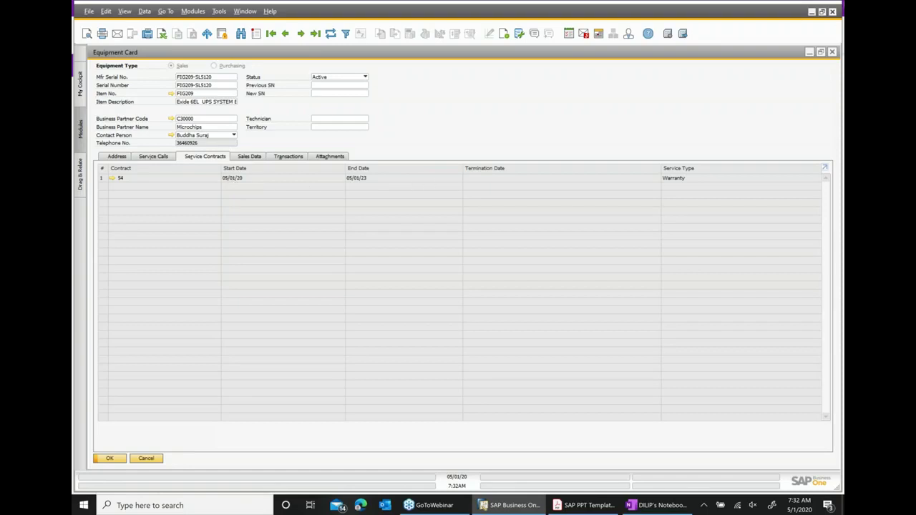
click(832, 52)
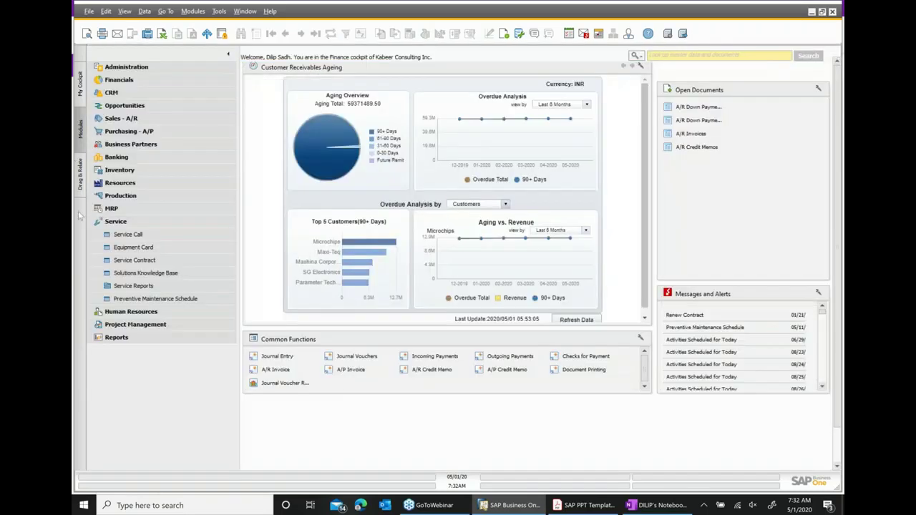
Start a new sales service call with Microchips as the business partner.
click(127, 234)
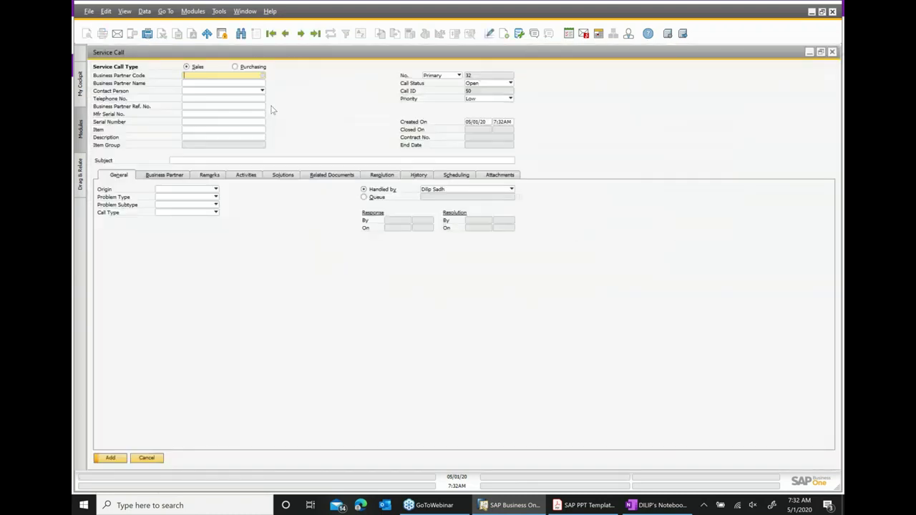
click(263, 76)
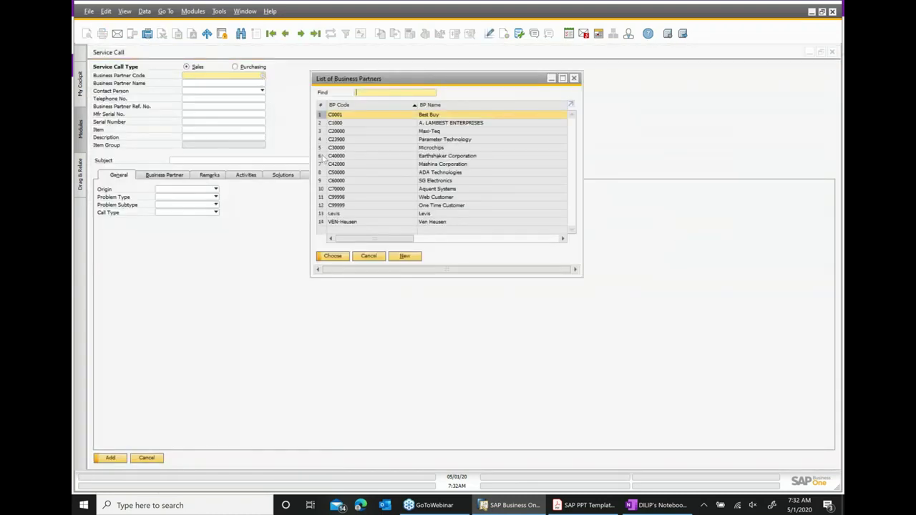
double_click(430, 148)
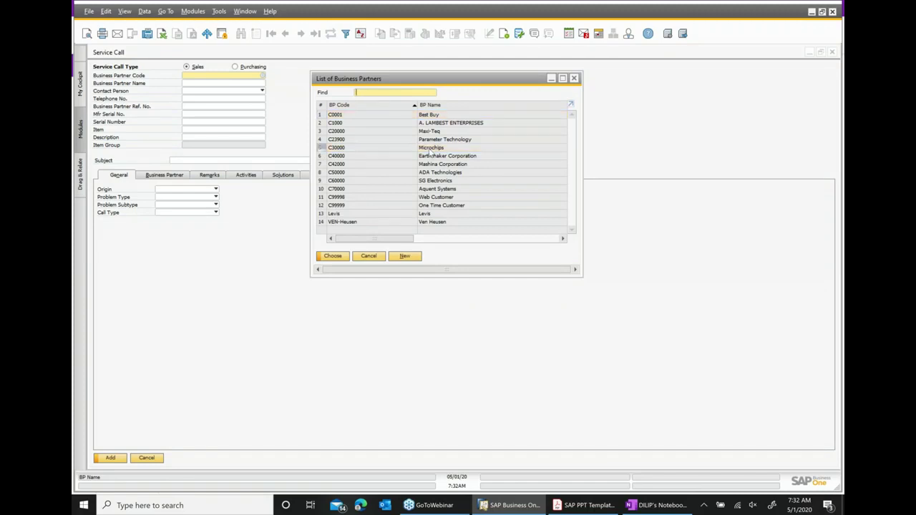
Enter item FIG209 in the service call and choose the customer equipment card with serial number FIG209-SL5120.
click(228, 129)
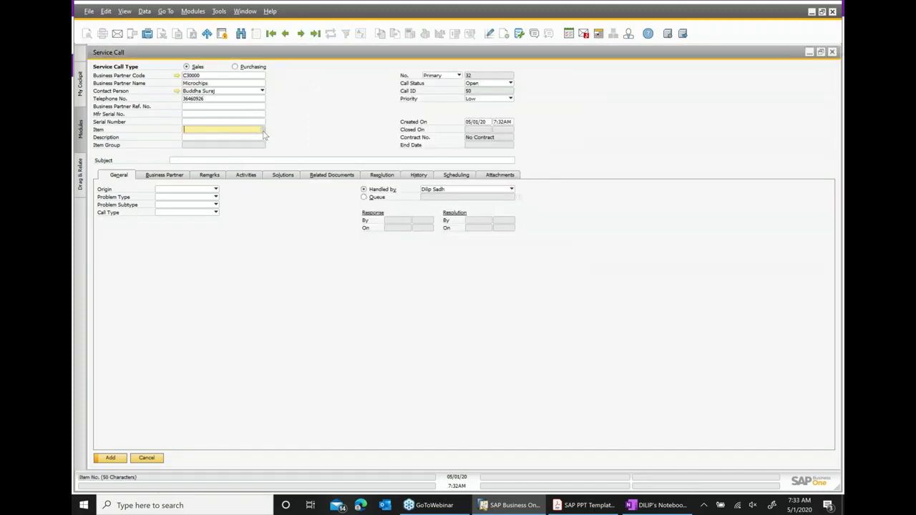
text(FIG209)
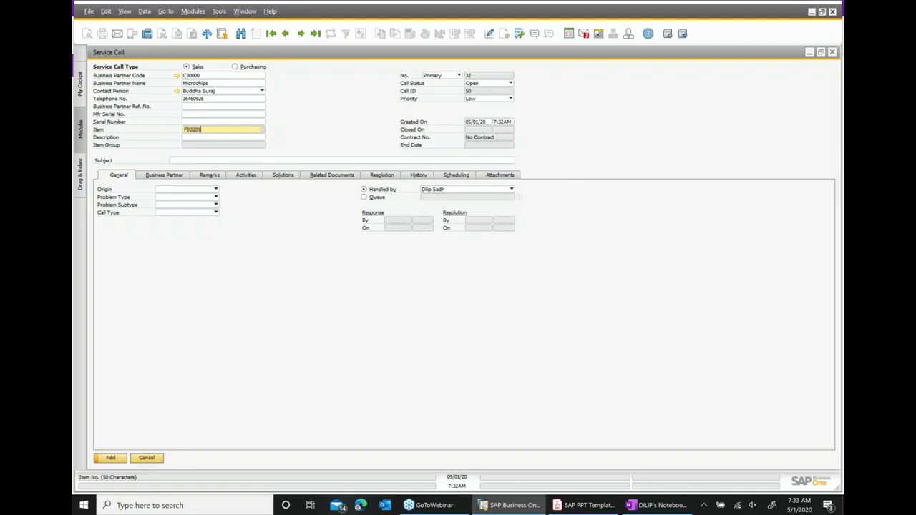
click(200, 122)
click(262, 125)
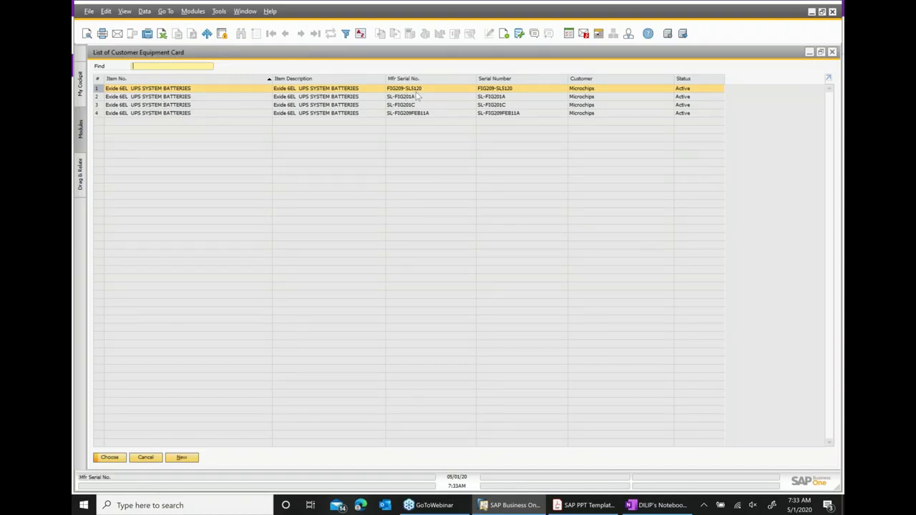
click(117, 459)
click(352, 263)
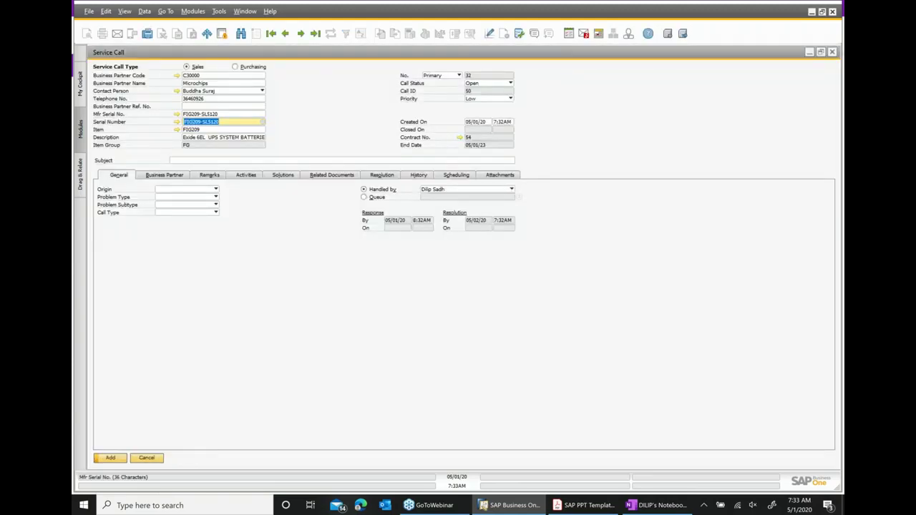
Give the service call the subject CABLE ISSUE, add the call and close the Service Call window.
click(112, 458)
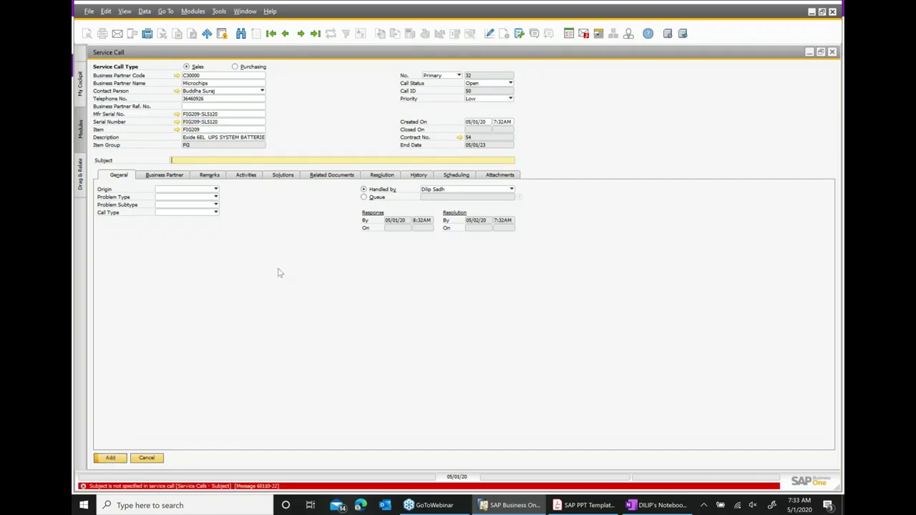
text(CABLE ISSUE)
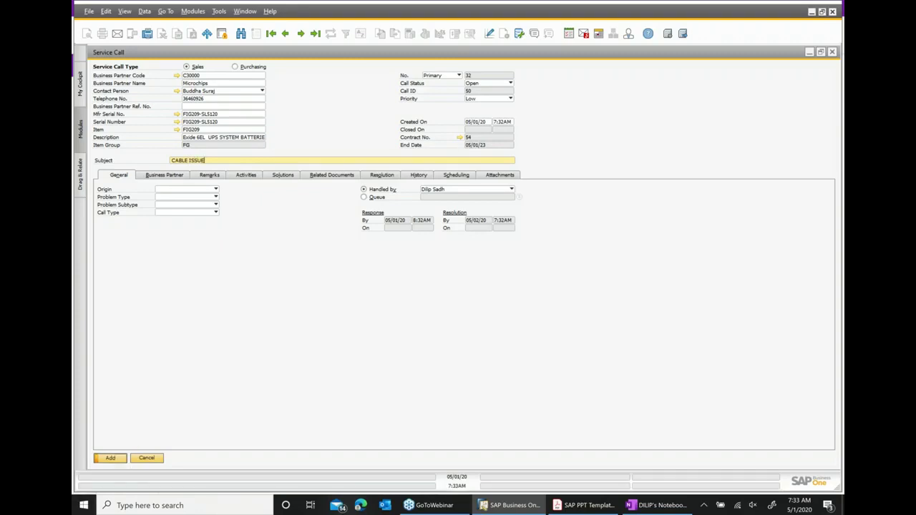
key(Return)
click(832, 51)
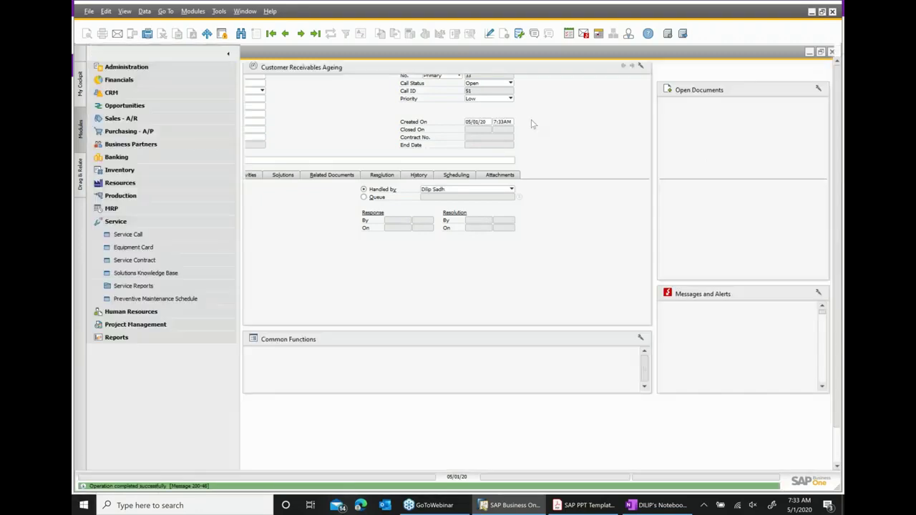
Open the last equipment card, for serial number FIG209-SL5120, and review its service calls, service contracts, sales data and transactions.
click(141, 247)
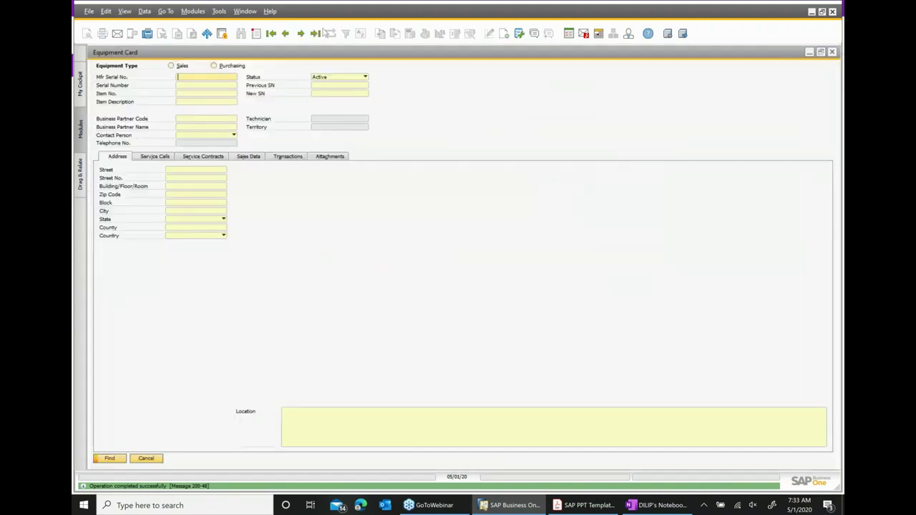
click(285, 32)
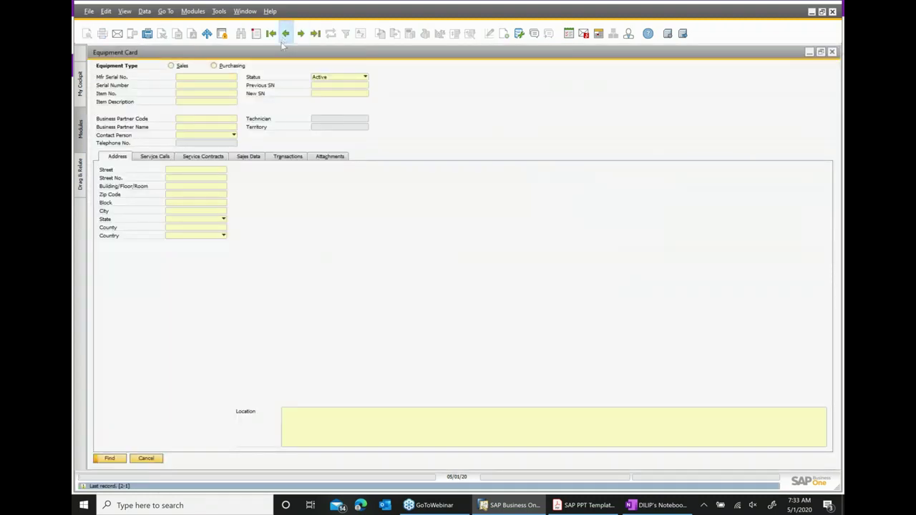
click(170, 157)
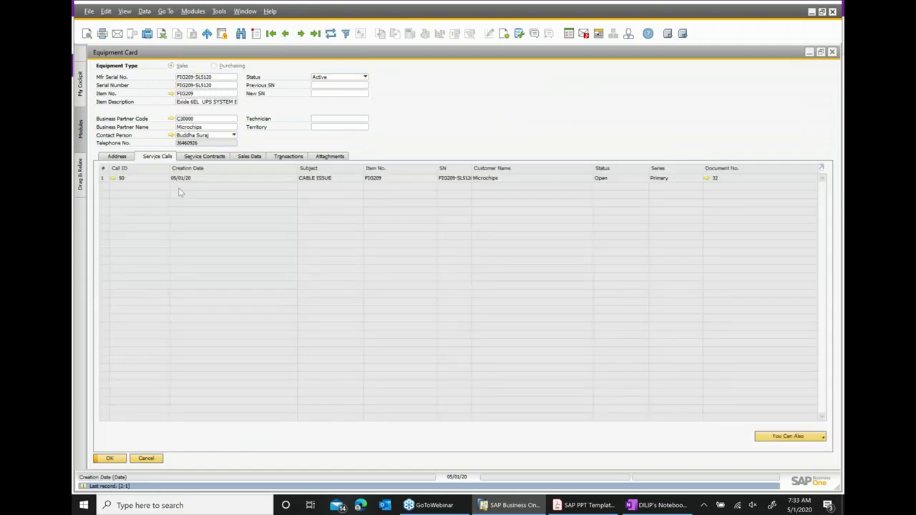
click(207, 157)
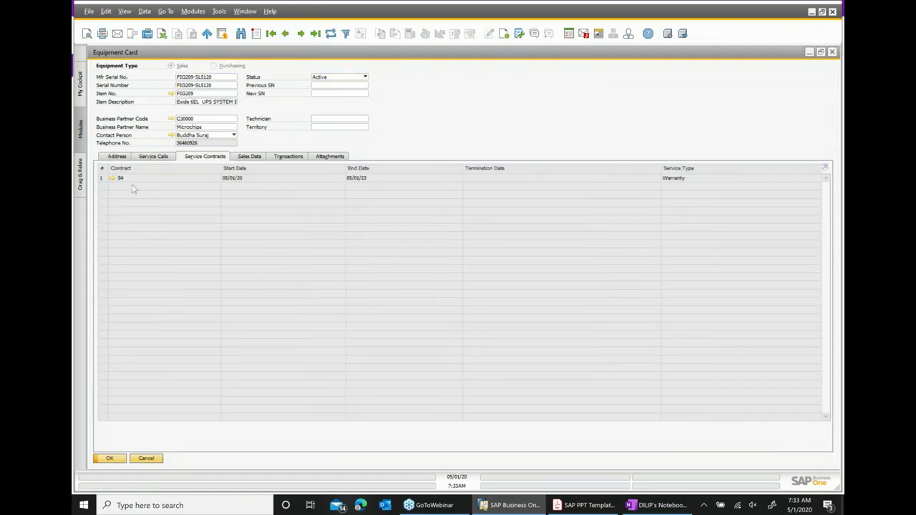
click(252, 156)
click(288, 157)
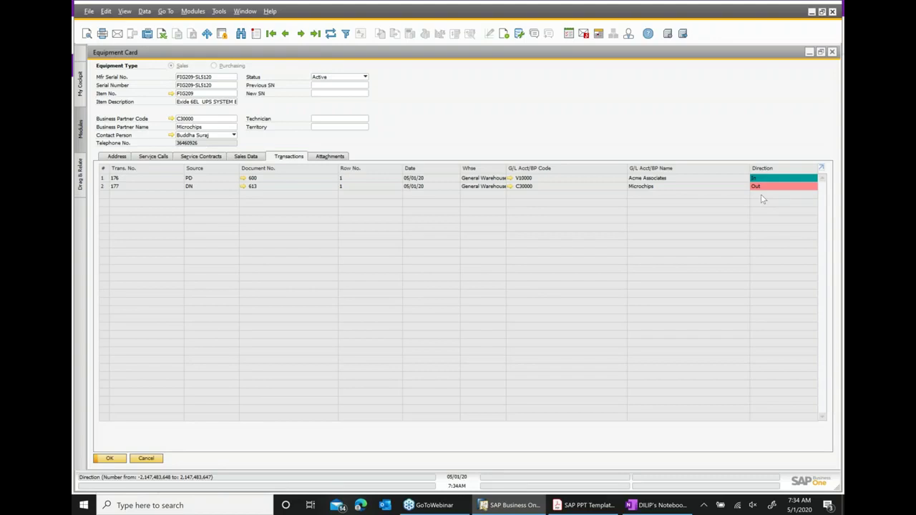
Switch to OneNote and add the sub-bullet "How service contact get created automatically" below the Internally items.
click(648, 503)
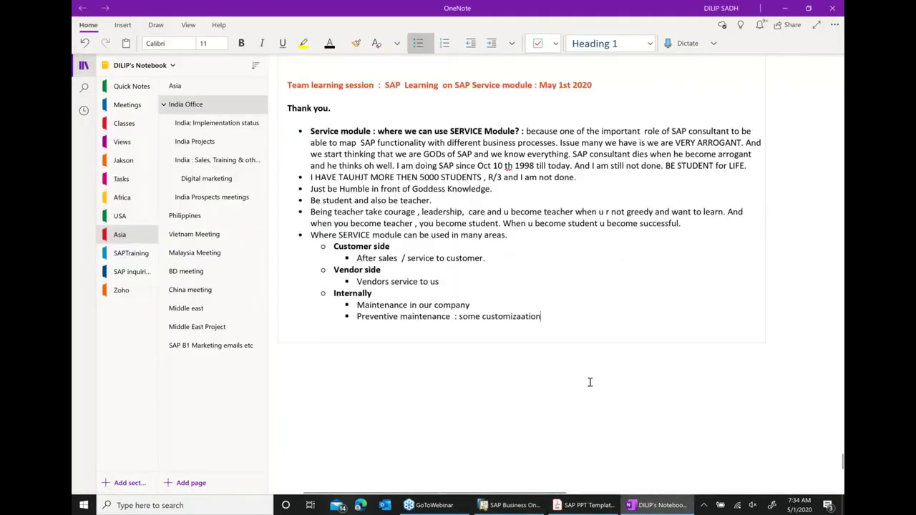
scroll(590, 383, down, 1)
key(Return)
key(shift+Tab)
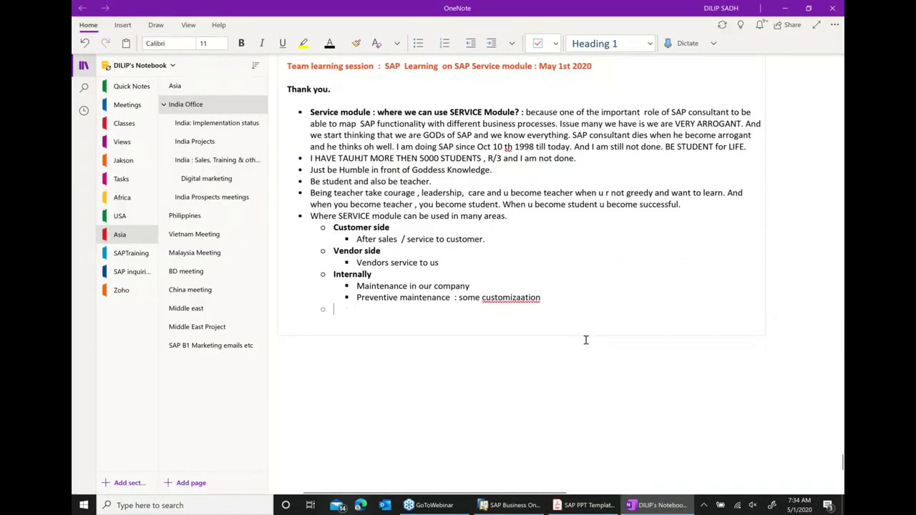
text(NOW)
key(BackSpace)
key(BackSpace)
key(BackSpace)
text(How s)
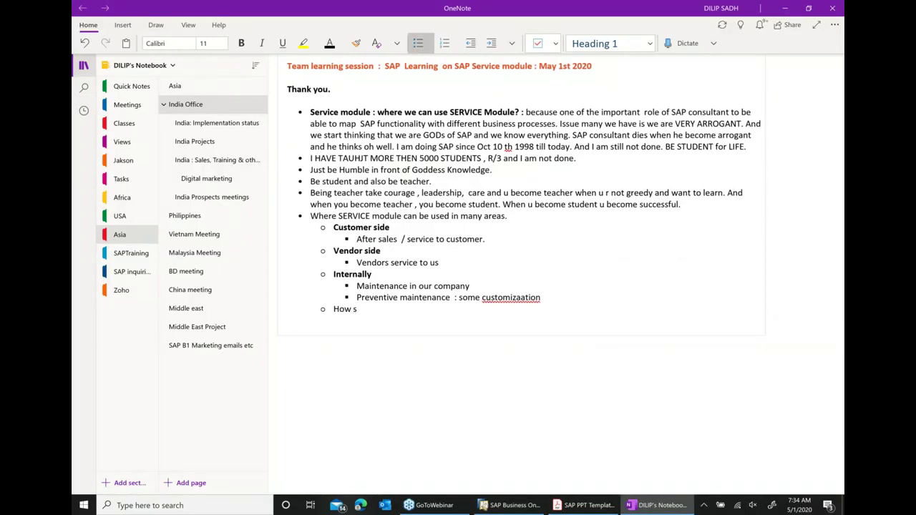
text(ervice on)
text(conta)
text(ct get)
text( creat )
text(d automaticall)
text(y)
Add the sub-bullet "How equipment card get created automatically" and correct the misspelled word in the preventive maintenance line to "customization".
key(Return)
text(How equipment card)
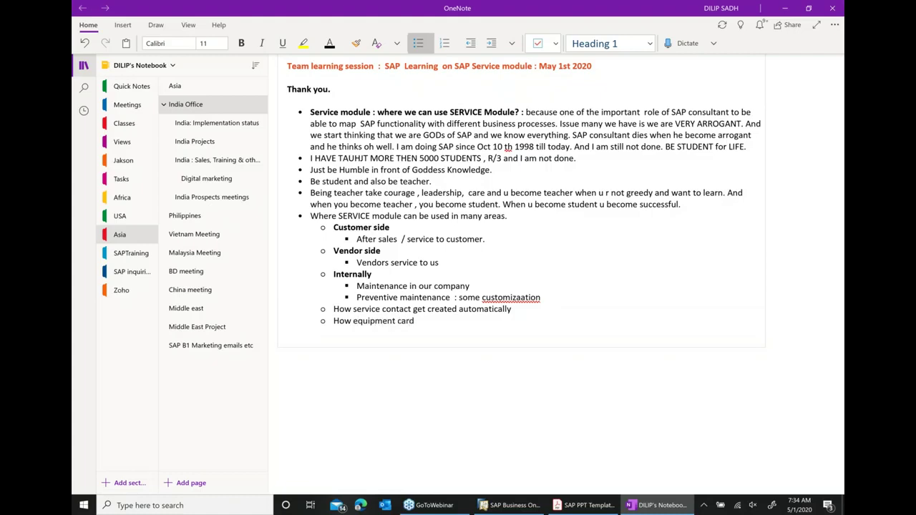
text( get created )
text(atuo)
text(utomatica)
text(lly)
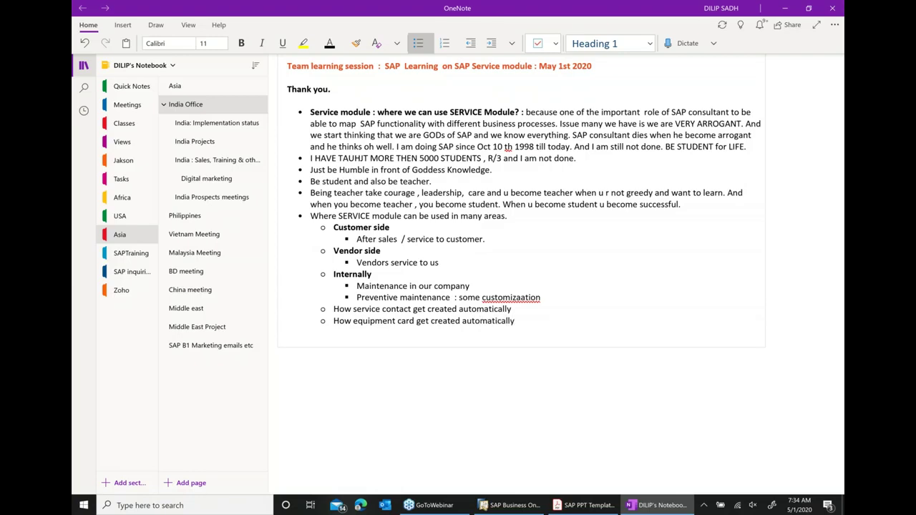
right_click(517, 297)
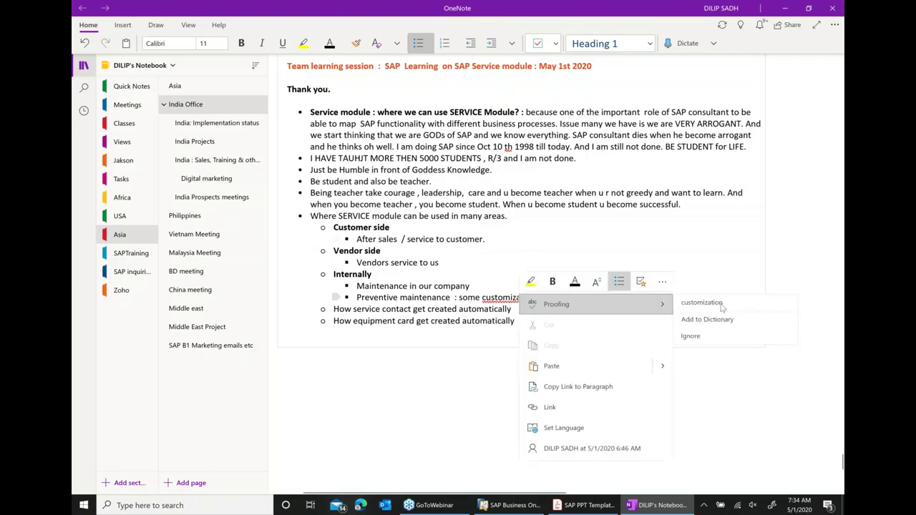
click(719, 303)
Below the bullet list, add an unbulleted line reading "NEXT STEPS : THANK YOU ALL and we will continue learning.".
scroll(548, 255, down, 2)
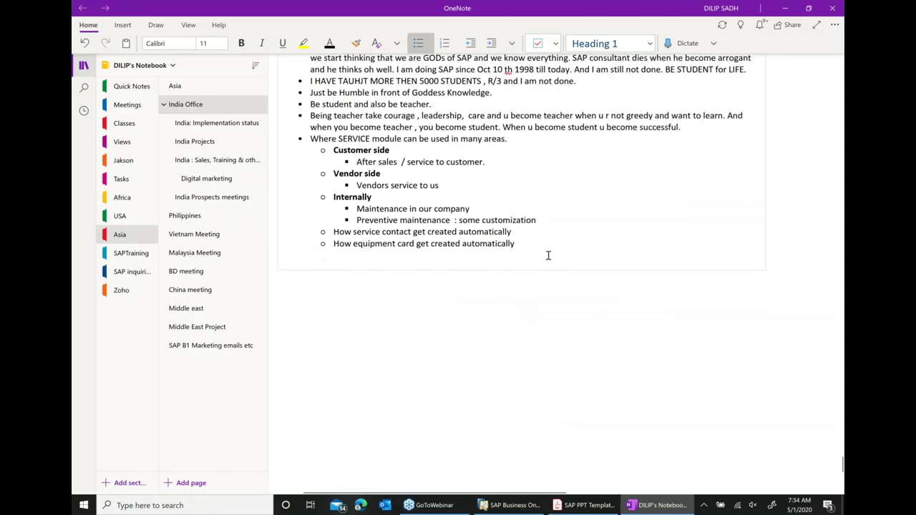
key(Return)
key(Return)
key(Return)
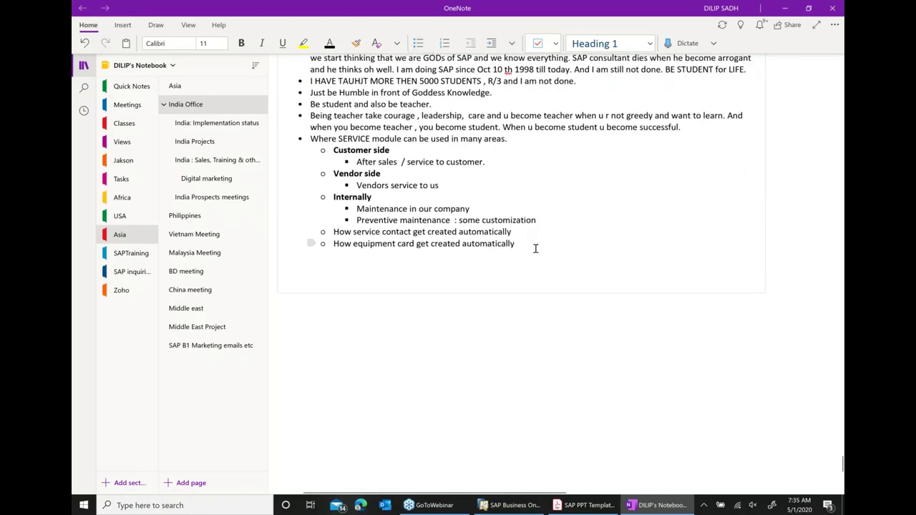
text(NEXT STE)
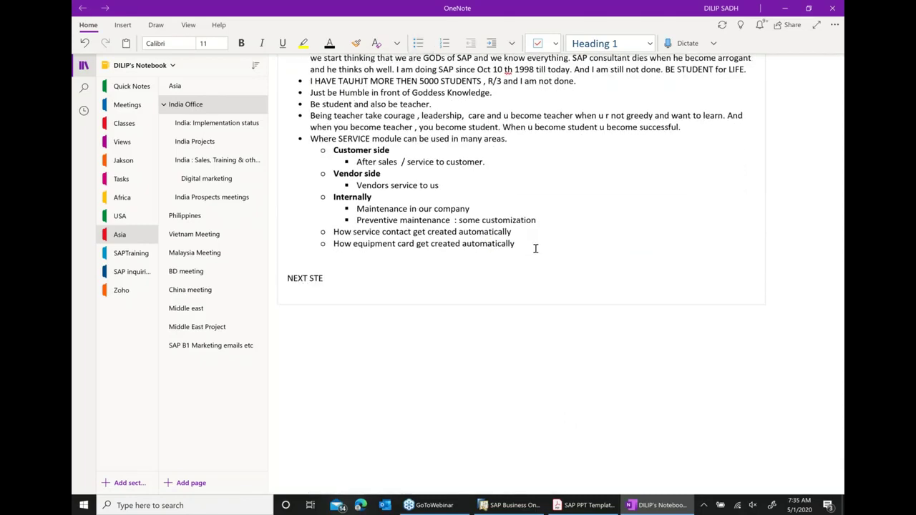
text(PS : tHANK)
key(BackSpace)
key(BackSpace)
key(BackSpace)
key(BackSpace)
text(HANK YOU A LL and)
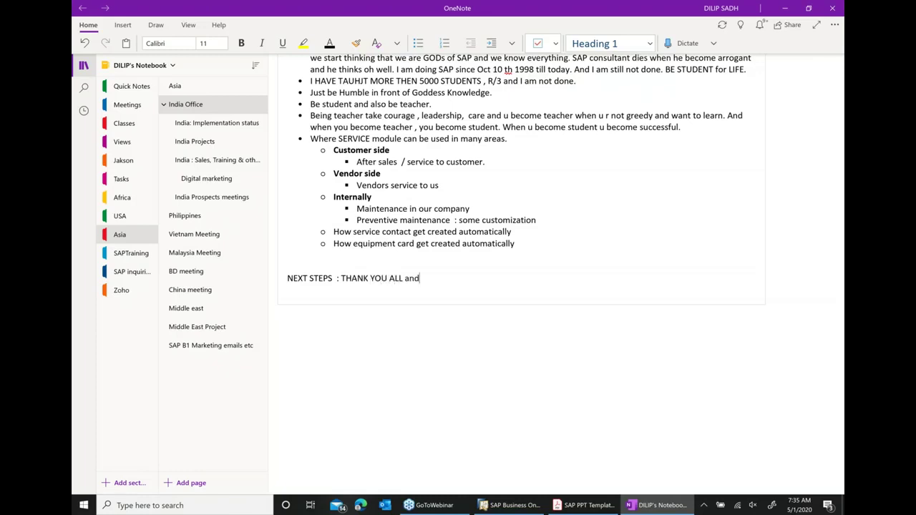
text( we will continue learning. w)
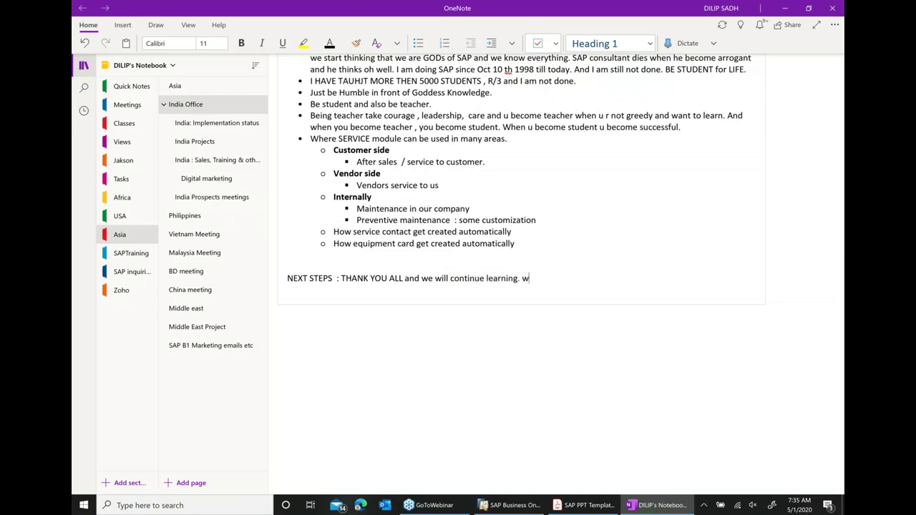
Finish the NEXT STEPS line with "Lets next week if new Topic.", spelled correctly, and minimize OneNote to return to SAP Business One.
key(BackSpace)
text(Lets next week)
text(new T)
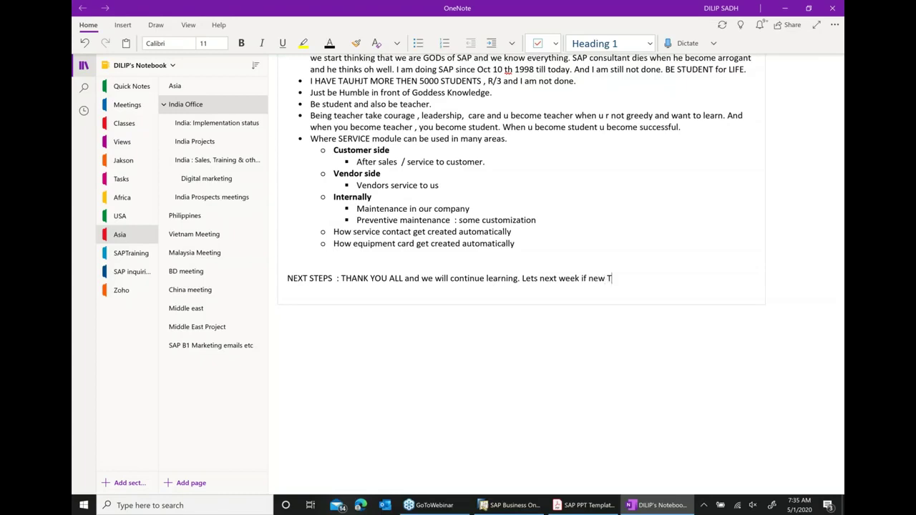
text(opci.)
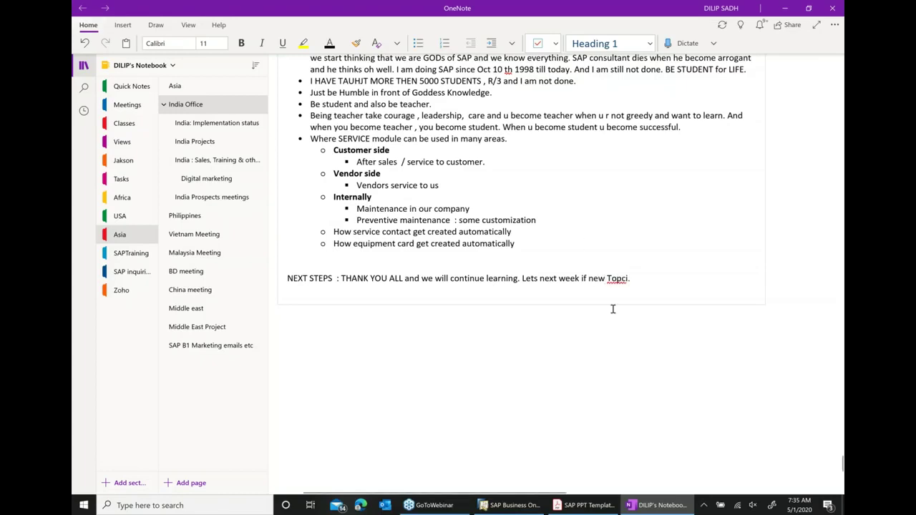
right_click(617, 281)
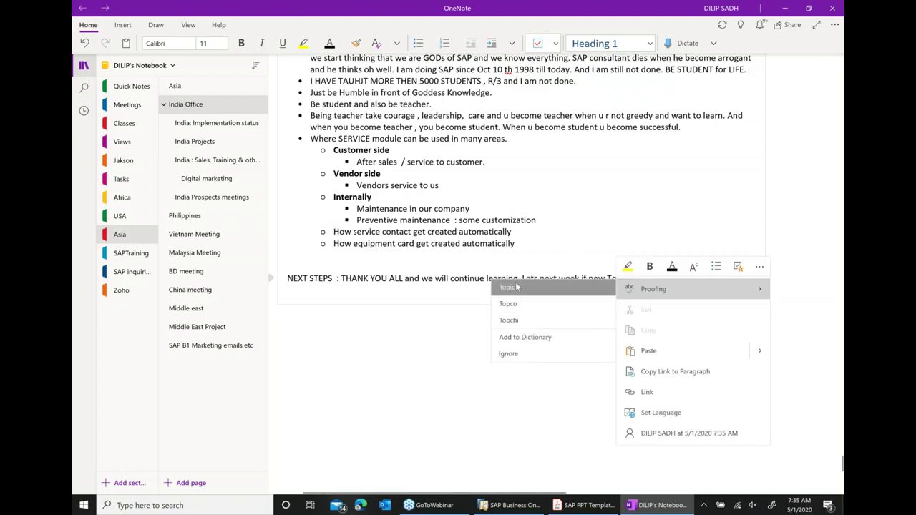
click(508, 287)
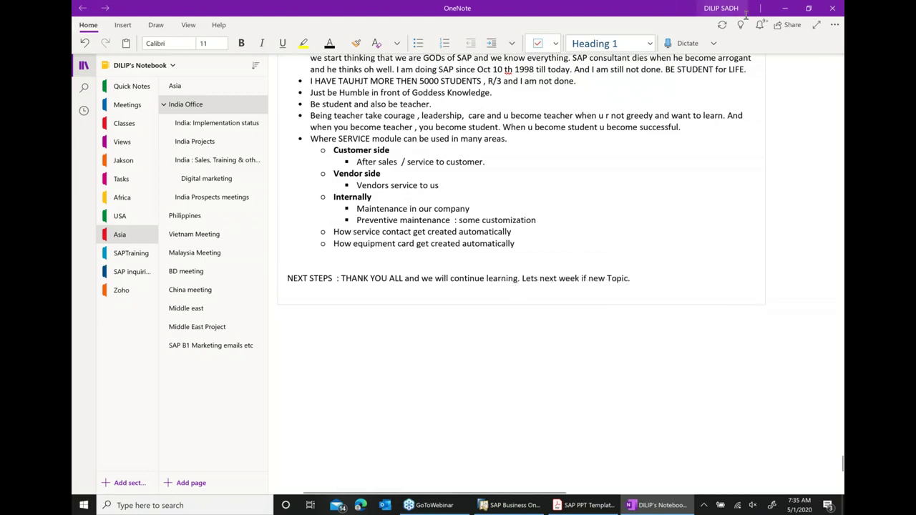
click(786, 11)
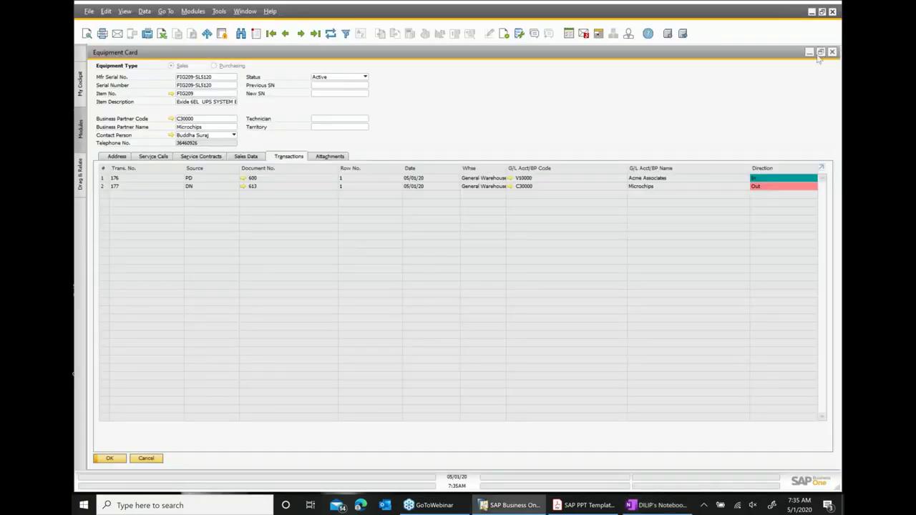